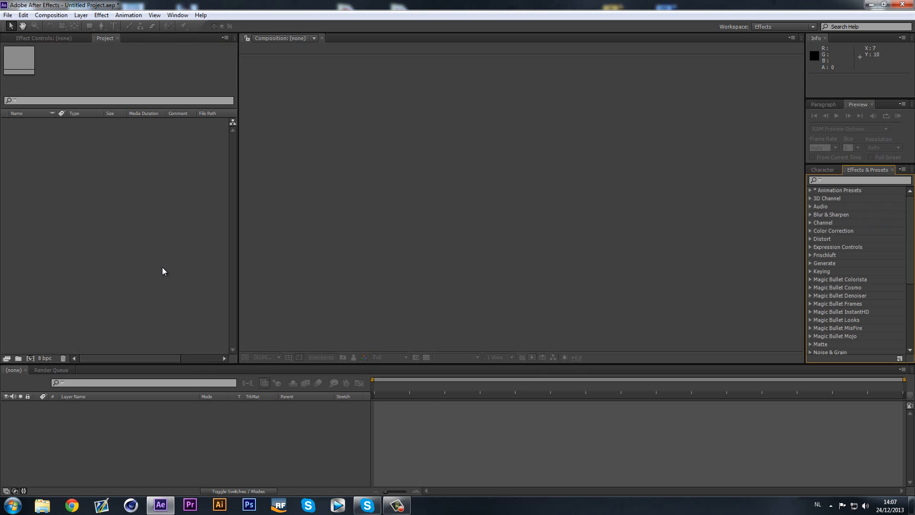
Step: Import the "intro me" TIFF image sequence from the "tutorial intro me" folder as footage
double_click(133, 176)
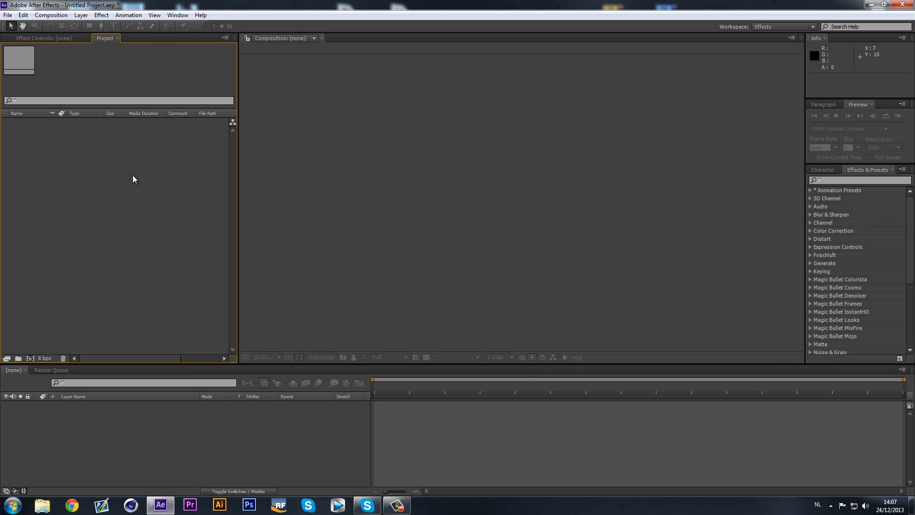
click(162, 44)
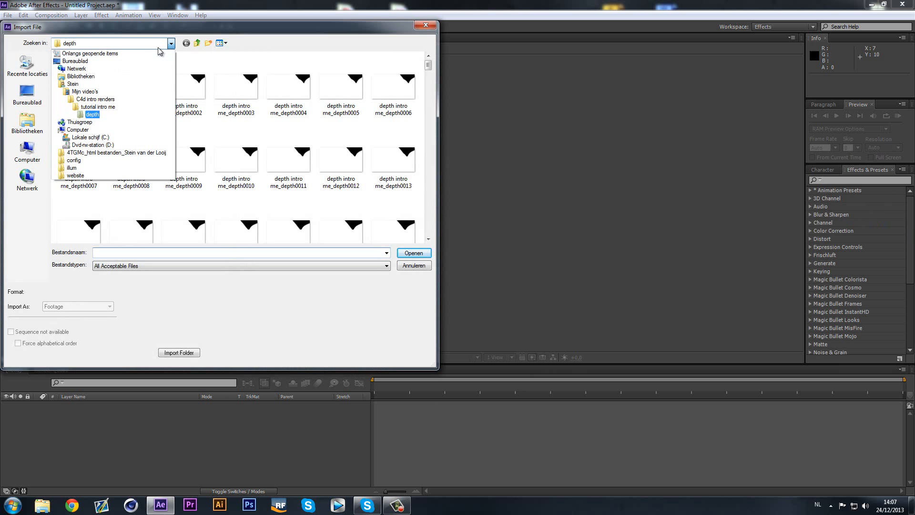
click(93, 97)
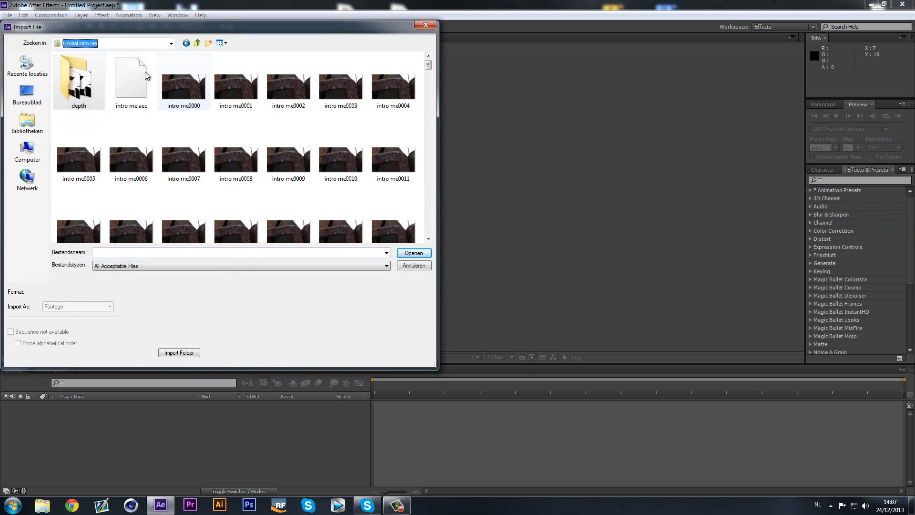
double_click(189, 158)
click(469, 307)
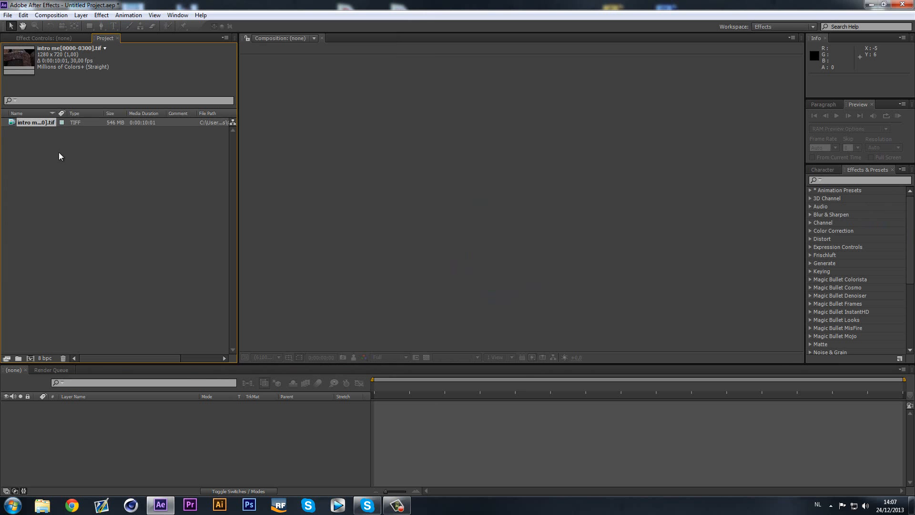
Step: Import the "depth intro me_depth" PNG image sequence from the "depth" subfolder
double_click(58, 177)
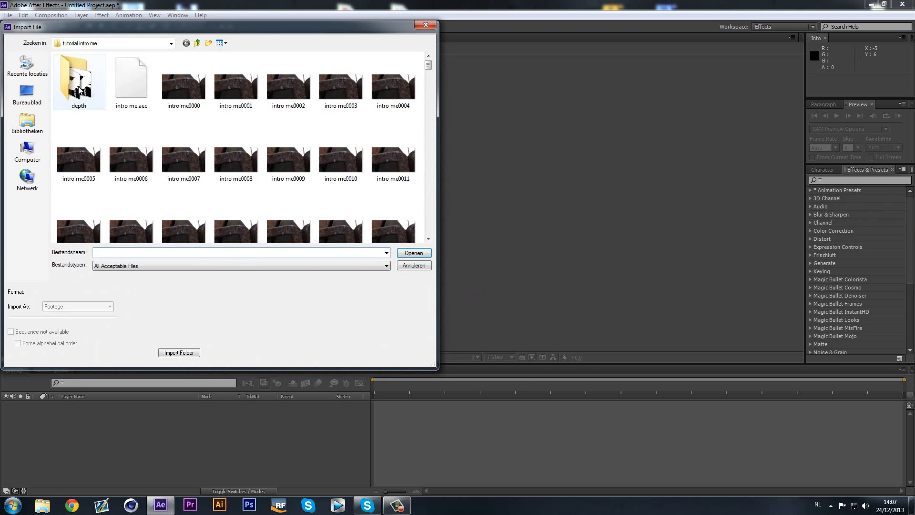
double_click(80, 90)
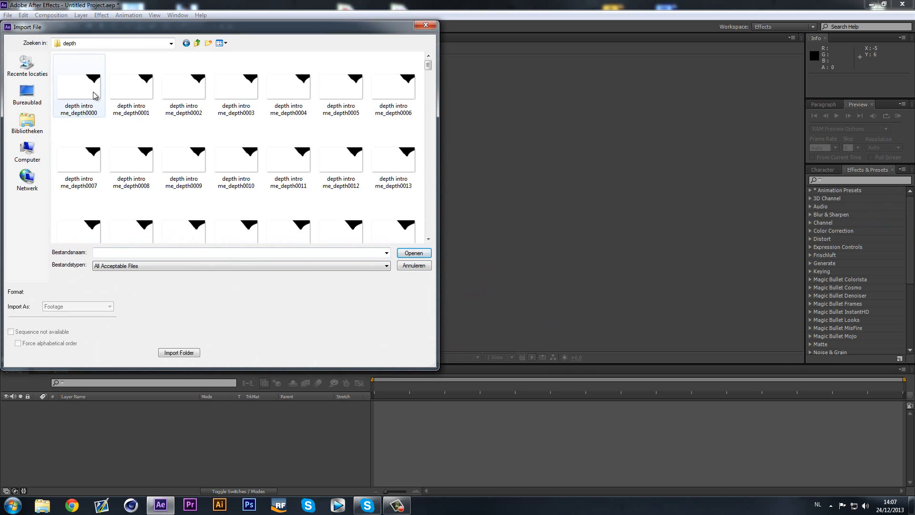
double_click(87, 84)
click(93, 196)
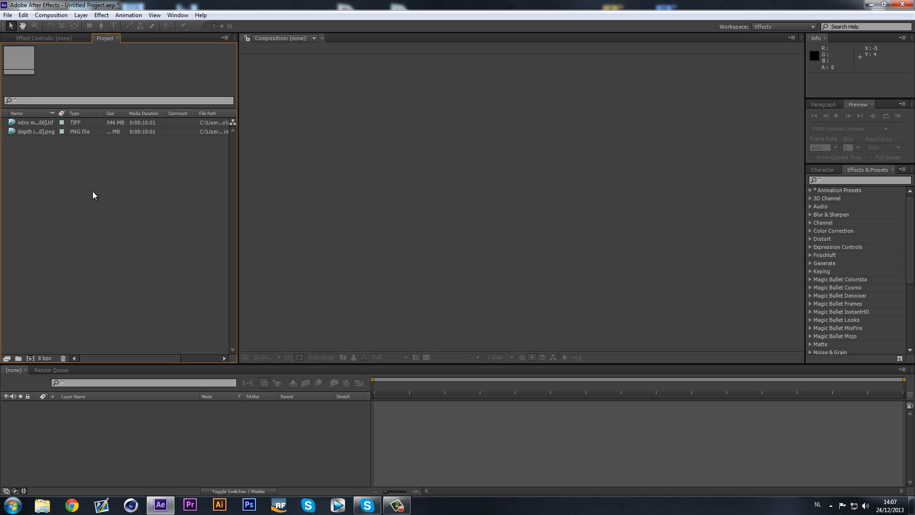
Step: Create a composition from the intro me sequence and add the depth sequence beneath it as a hidden layer
click(43, 131)
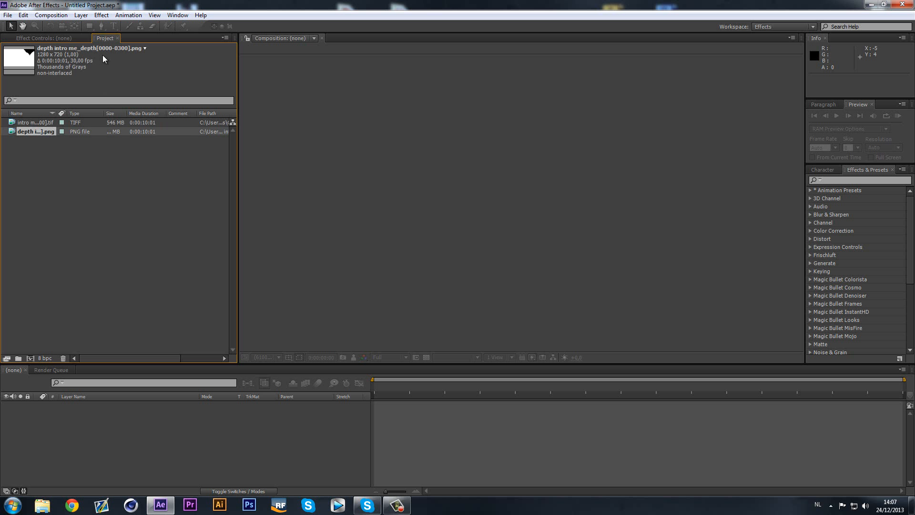
click(43, 122)
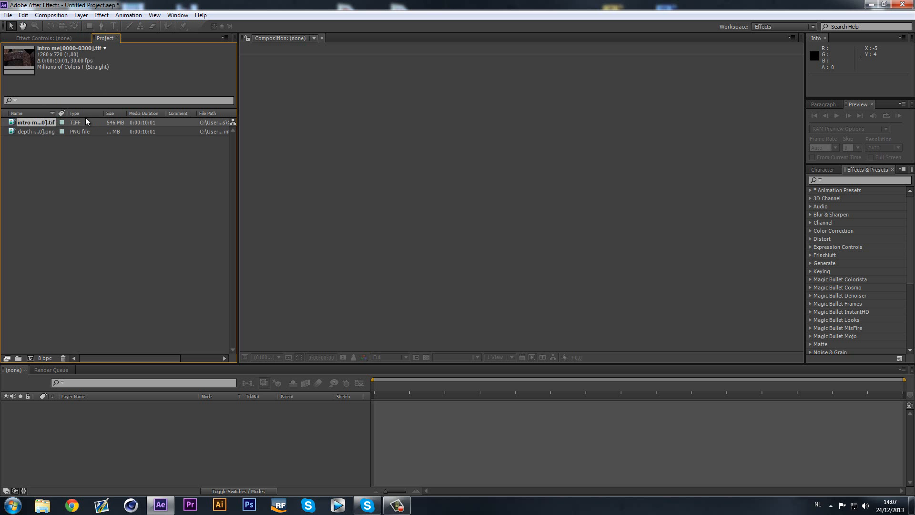
drag(37, 121, 144, 424)
drag(44, 141, 68, 417)
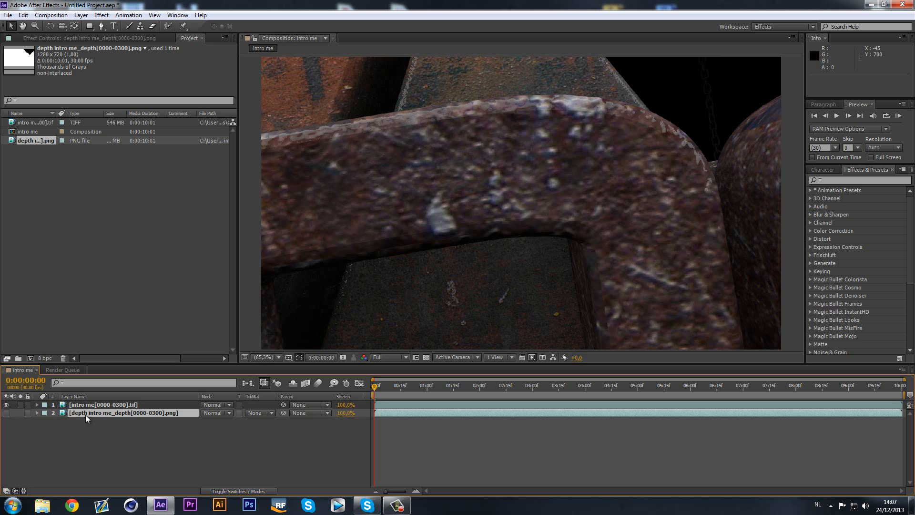
Step: Add an adjustment layer above both sequences and rename it "depth"
right_click(95, 426)
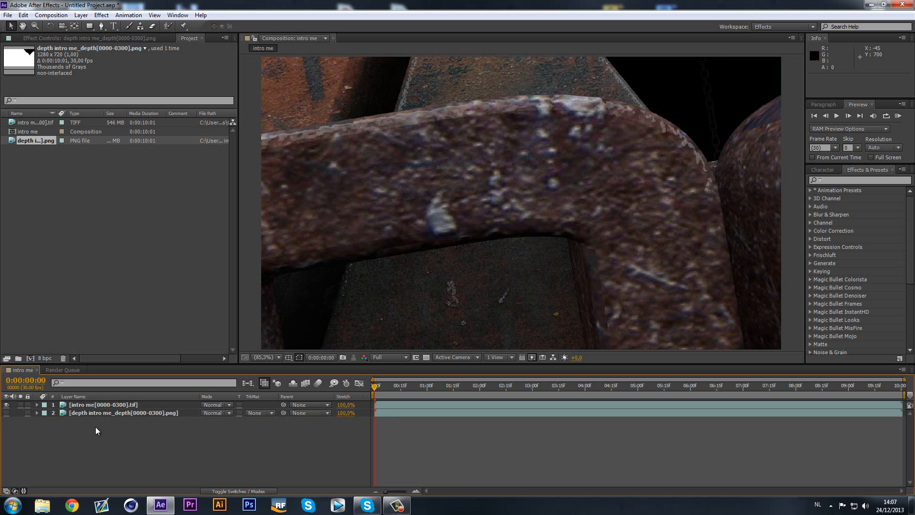
mouse_move(233, 324)
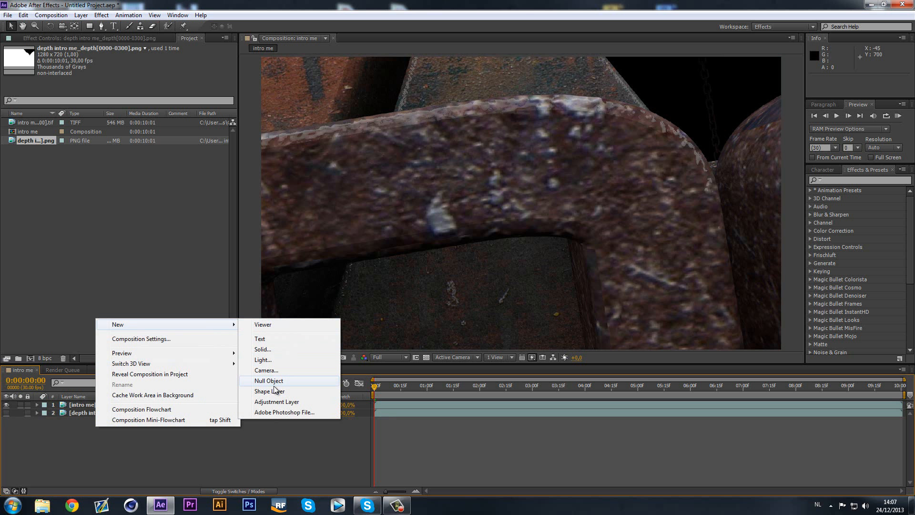
click(271, 401)
right_click(113, 401)
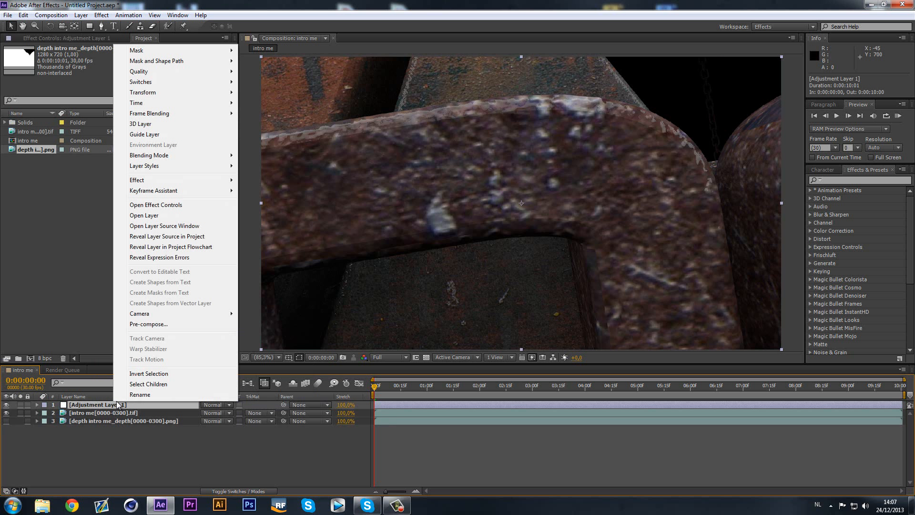
click(127, 397)
text(depth)
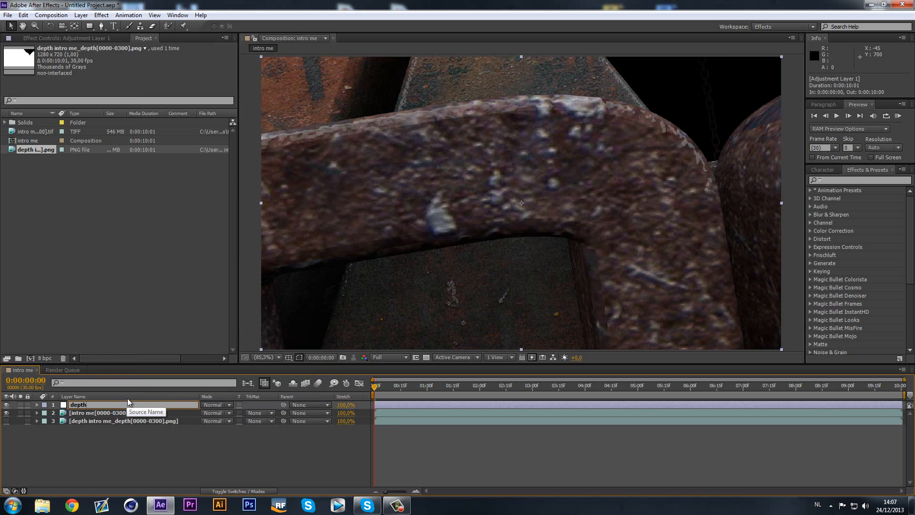
click(116, 442)
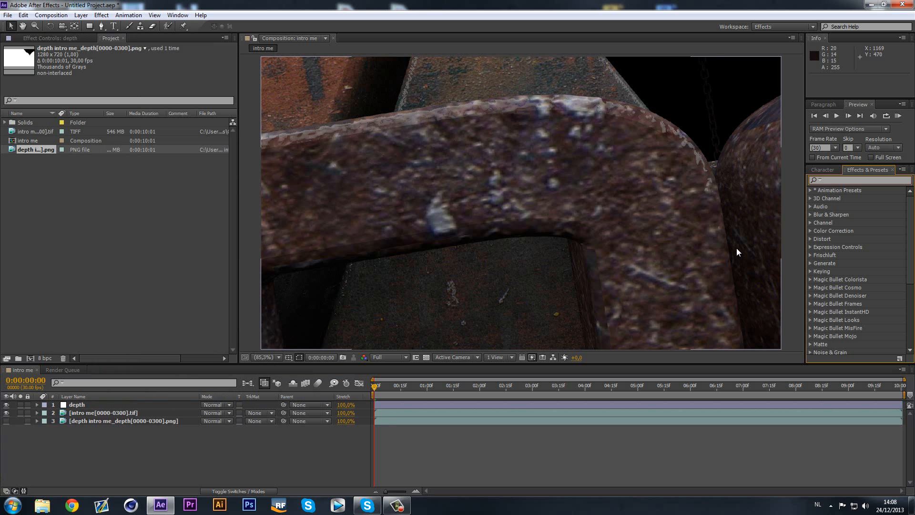
Step: Search the effects for "depth" and apply FL Depth Of Field to the depth adjustment layer
text(depth)
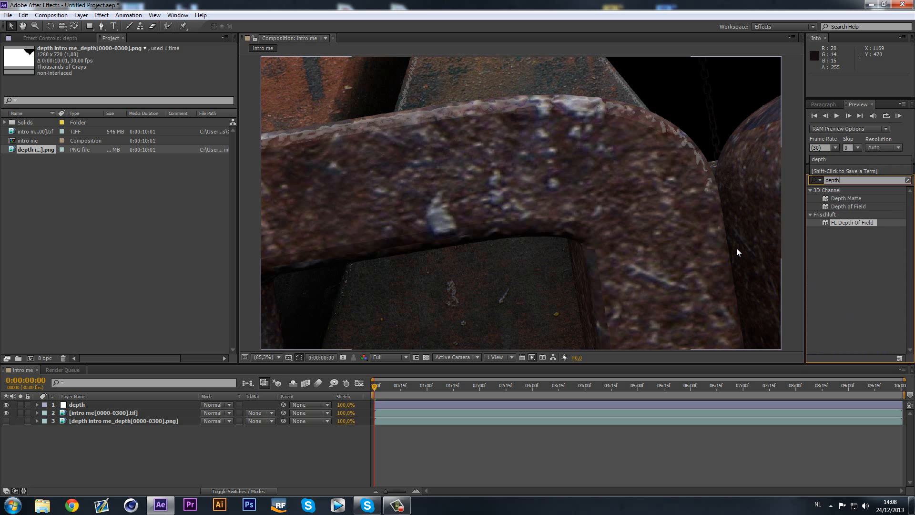
scroll(765, 285, up, 1)
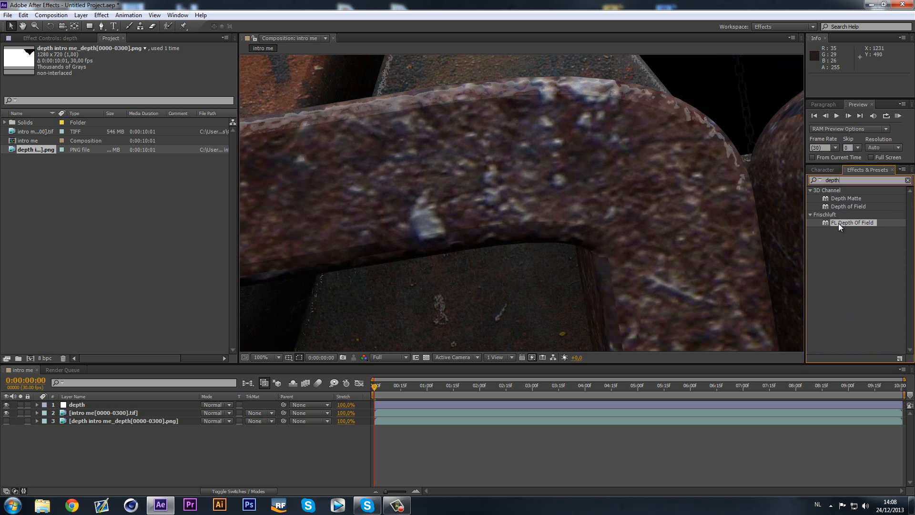
drag(844, 225, 108, 405)
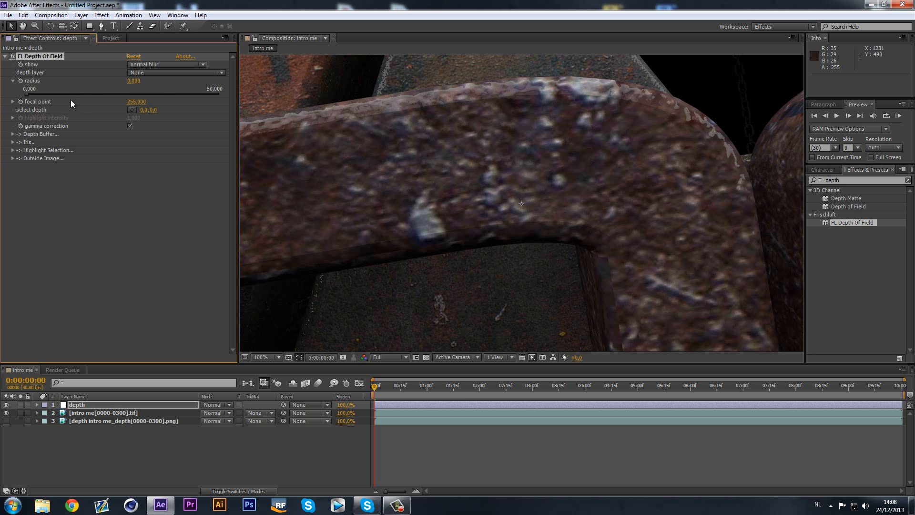
Step: Raise the effect's blur radius to about 26.98 and pick a focus depth point at 561, 394 in the image
drag(27, 93, 132, 95)
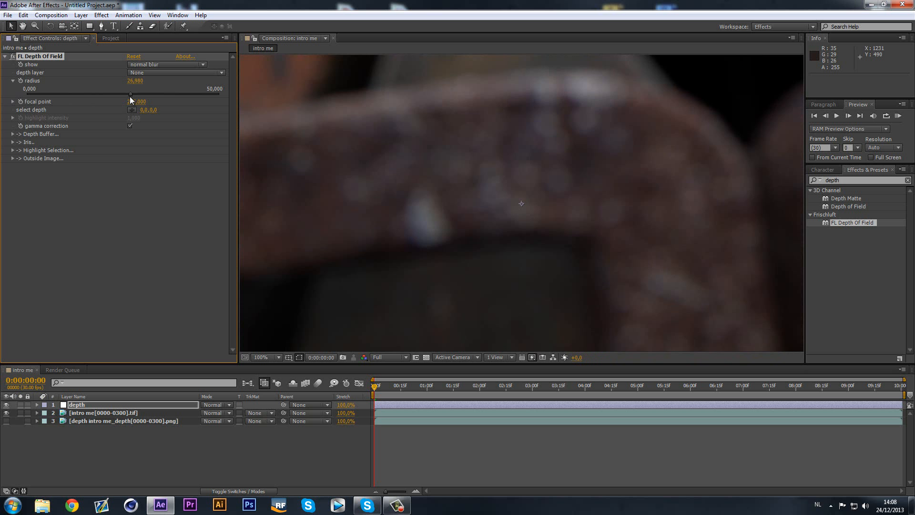
click(132, 110)
click(484, 219)
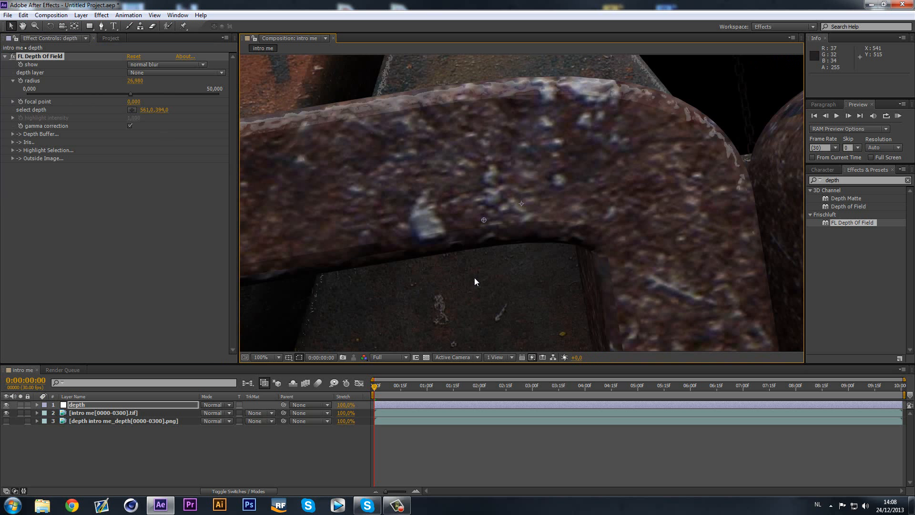
Step: Use the depth intro me_depth PNG sequence as the effect's depth layer and lower the blur radius to about 11.14
click(159, 72)
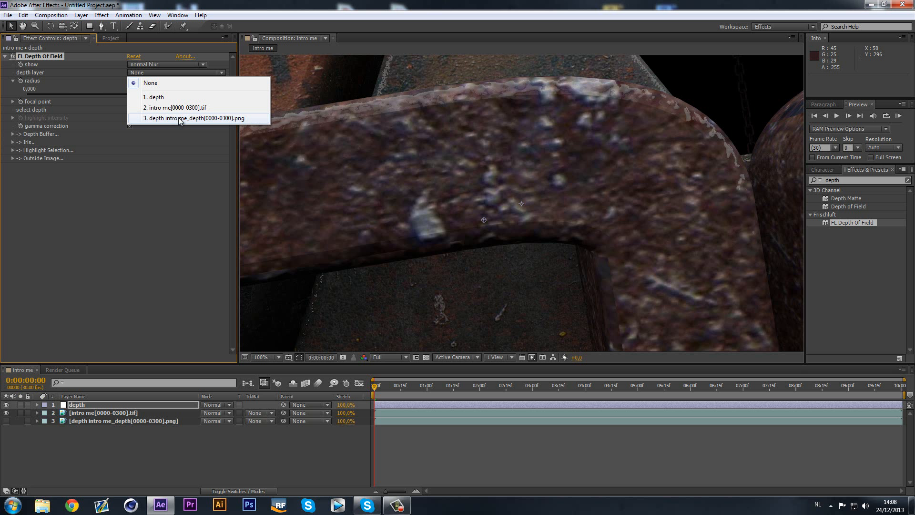
click(209, 119)
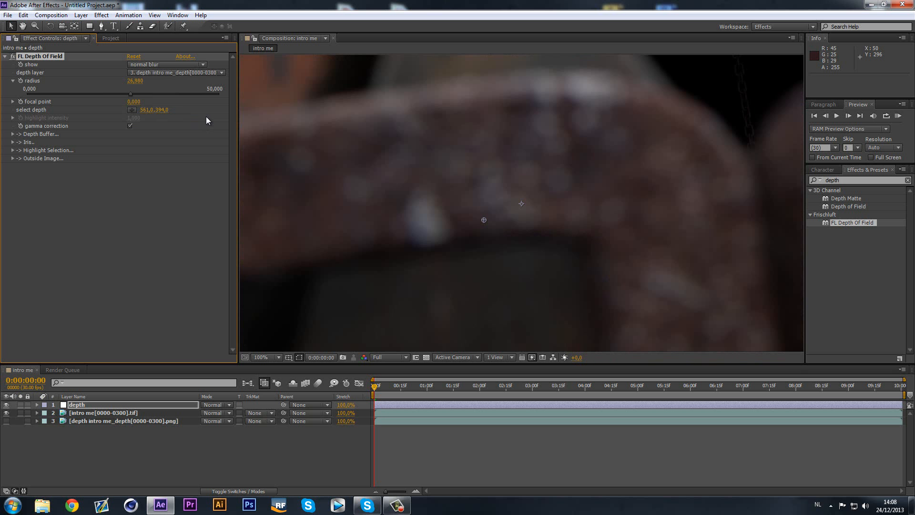
drag(105, 95, 82, 95)
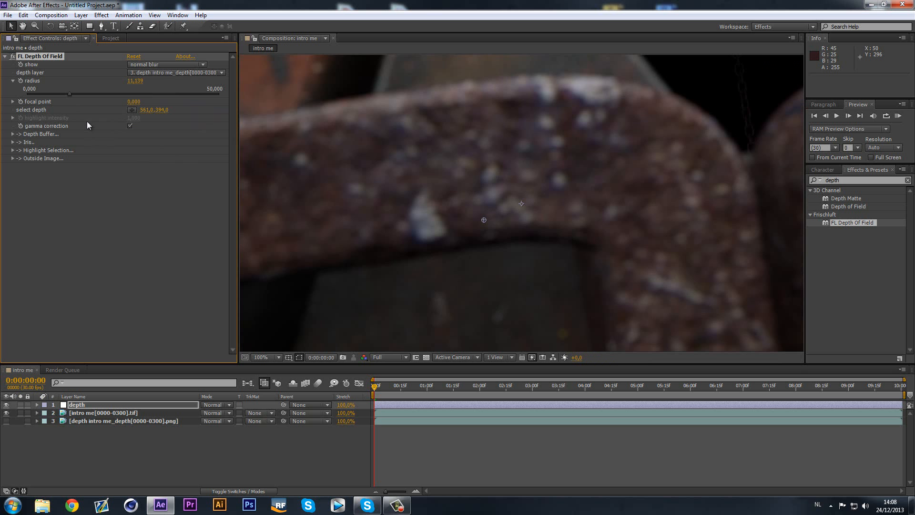
Step: Enable focal point keyframing at the first frame and pick the focus depth inside the letter at about 546, 499
click(20, 102)
click(132, 111)
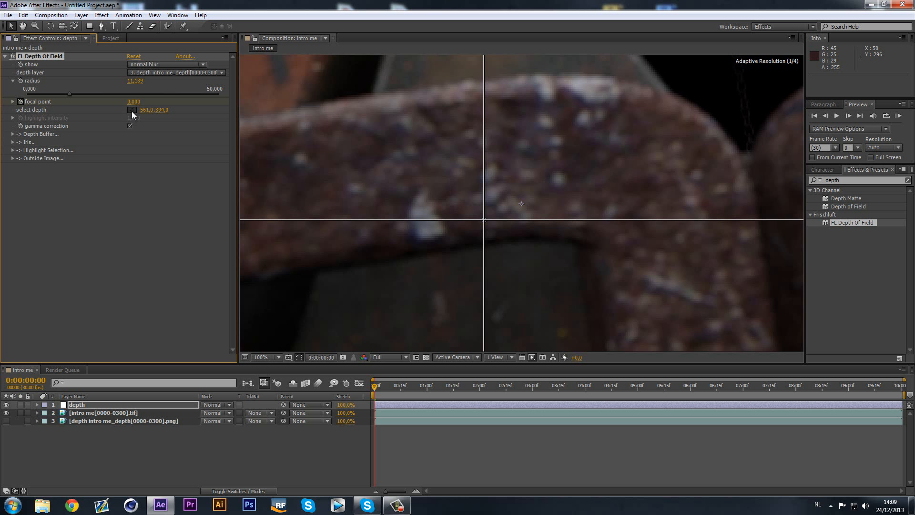
click(476, 272)
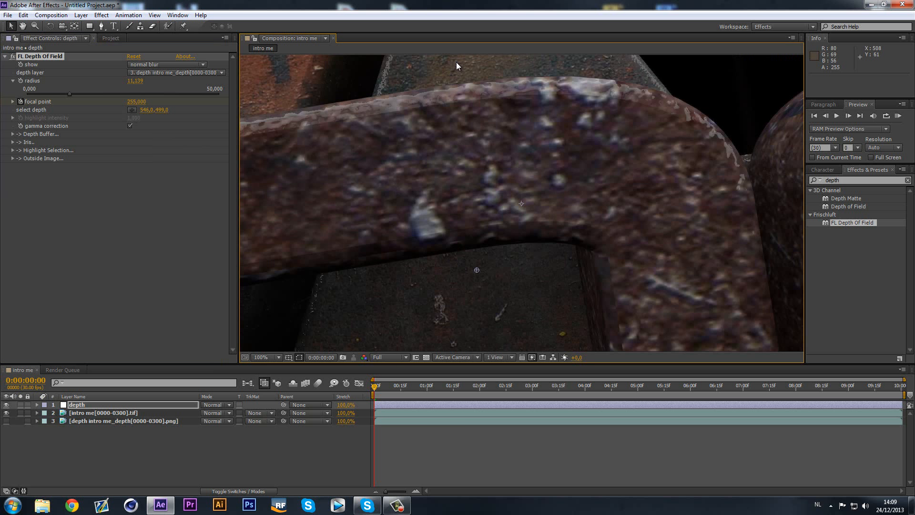
Step: Pick the focus depth inside the letter at 0:00:00:15 (about 539, 487) and at 0:00:01:00 (about 557, 491)
click(400, 385)
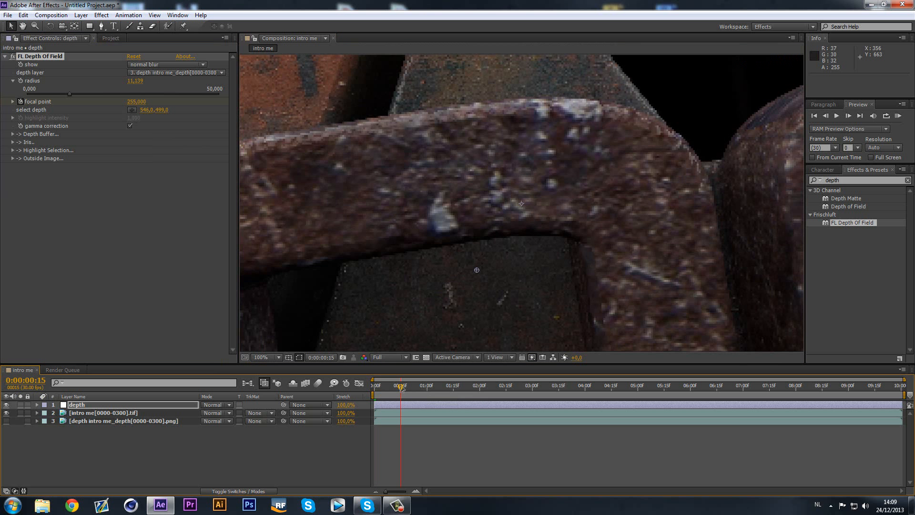
click(133, 109)
click(473, 264)
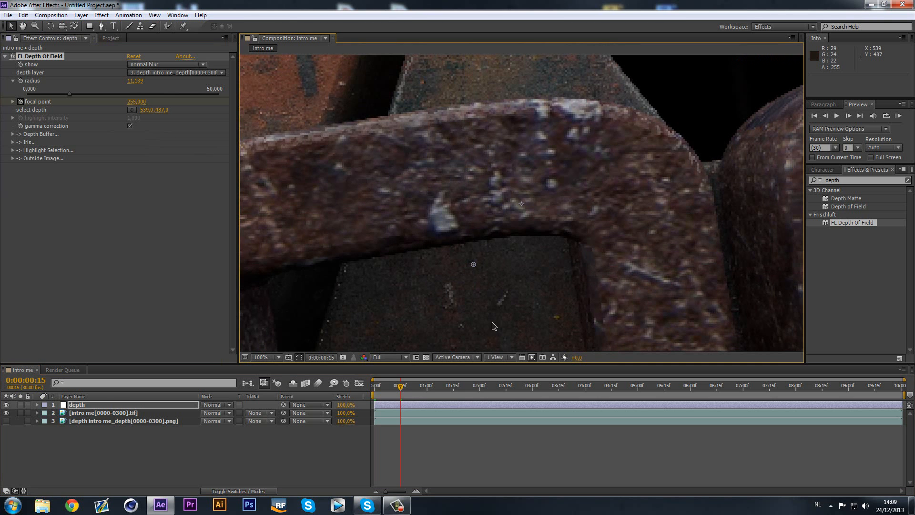
click(428, 387)
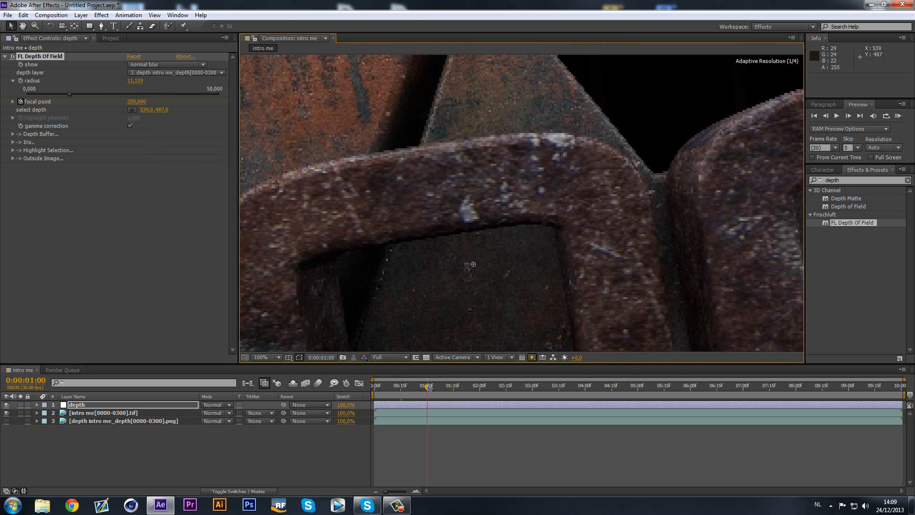
click(132, 109)
click(482, 266)
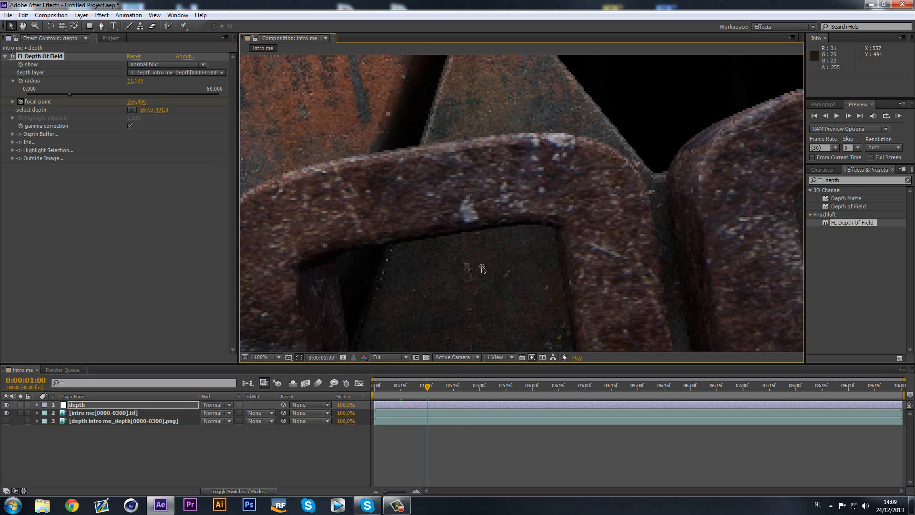
Step: Pick the focus depth inside the O at 0:00:01:16 (about 518, 538) and at 0:00:02:00 (about 564, 493)
click(453, 384)
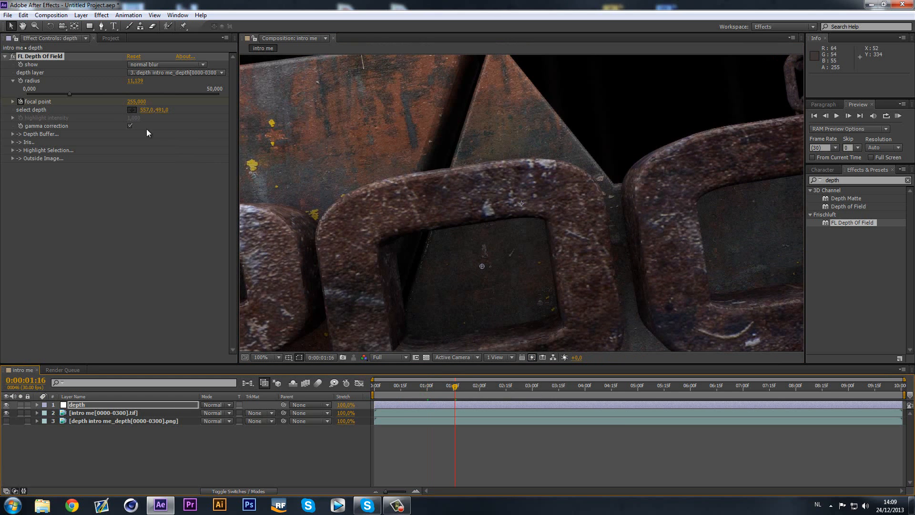
click(132, 109)
click(463, 288)
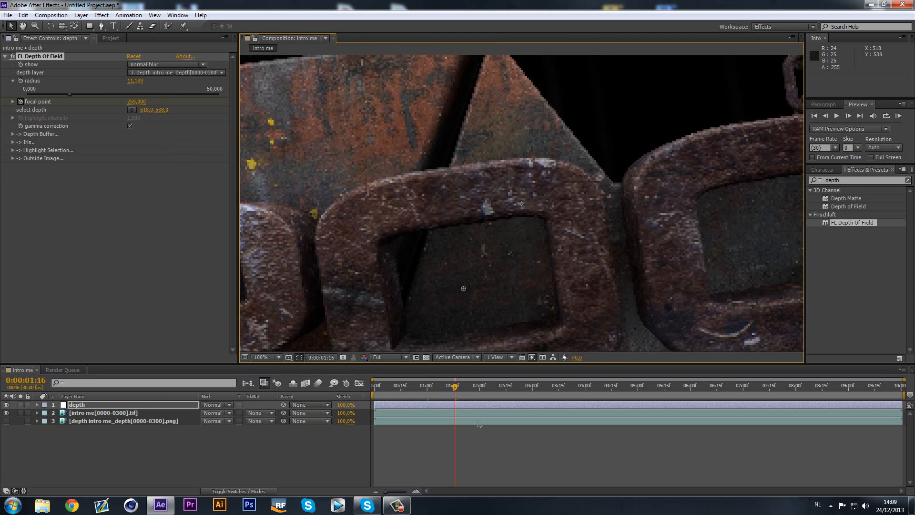
click(479, 386)
click(133, 110)
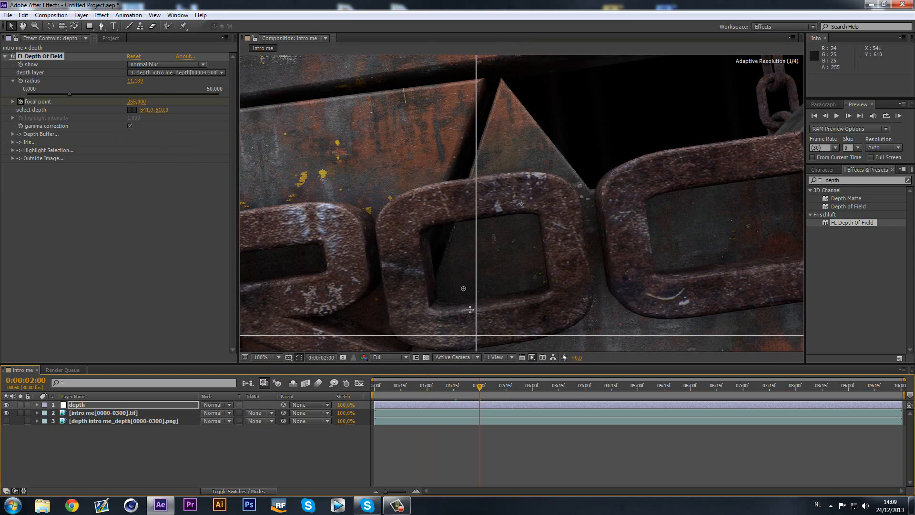
click(485, 267)
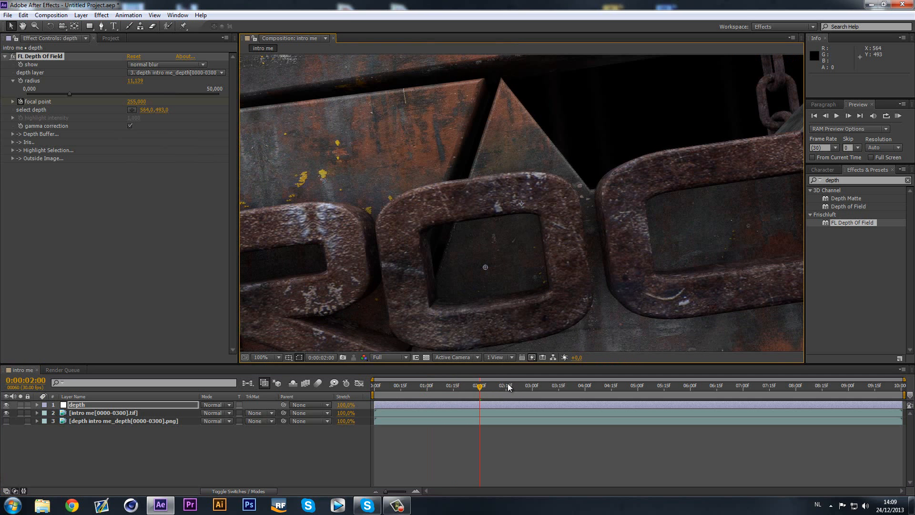
Step: Pick the focus depth inside the O at 0:00:02:15 (about 598, 442) and at 0:00:03:01 (about 607, 425)
click(506, 386)
click(132, 110)
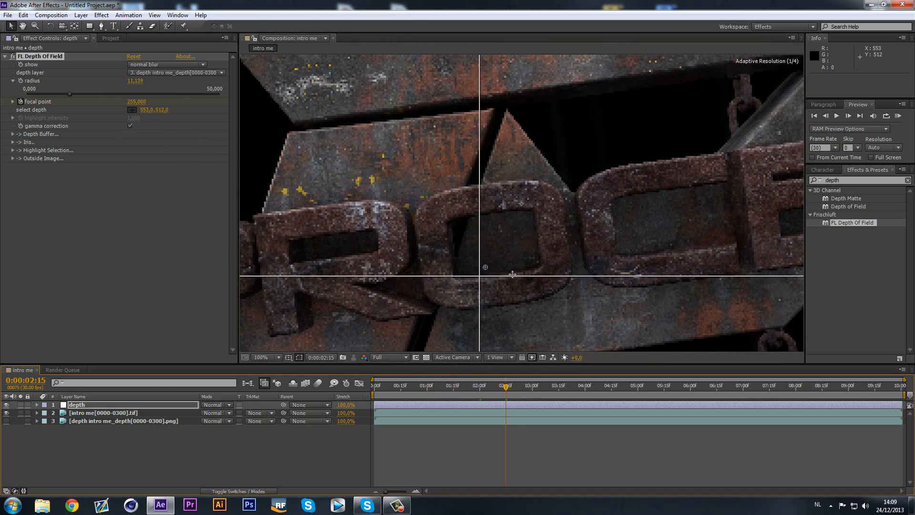
click(501, 243)
click(534, 385)
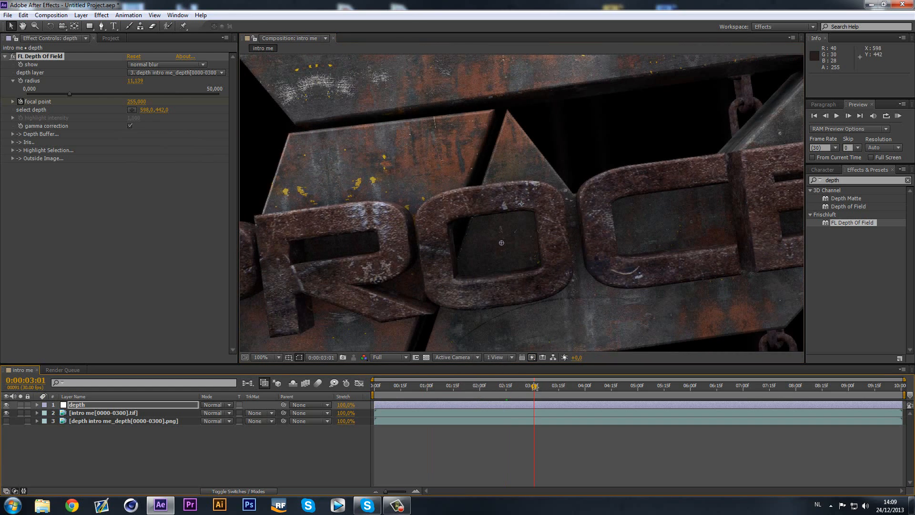
click(132, 110)
click(506, 235)
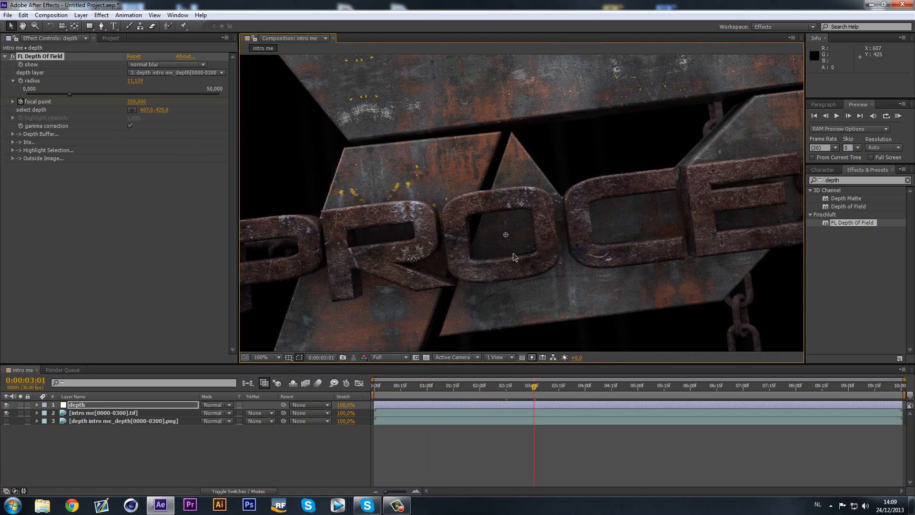
Step: Pick the focus depth inside the O at 0:00:03:15 (about 642, 403) and at 0:00:04:00 (about 613, 403)
click(558, 385)
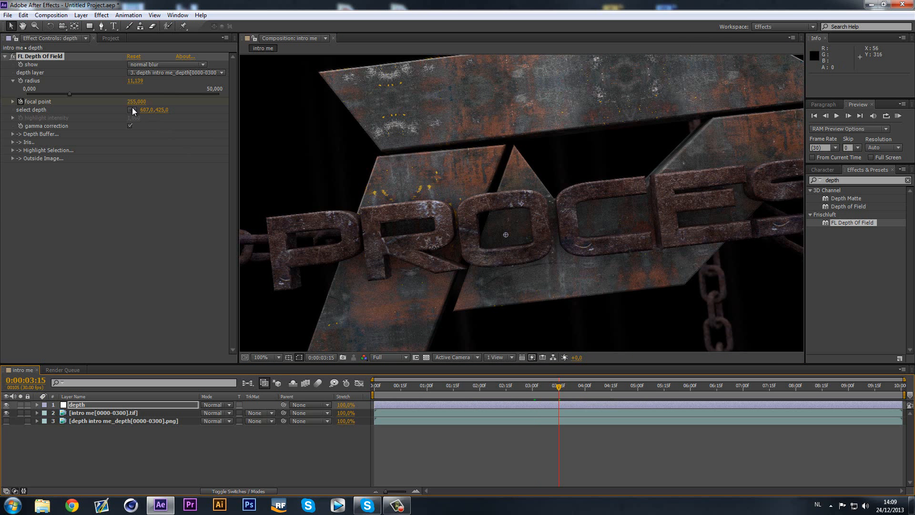
click(132, 110)
click(522, 224)
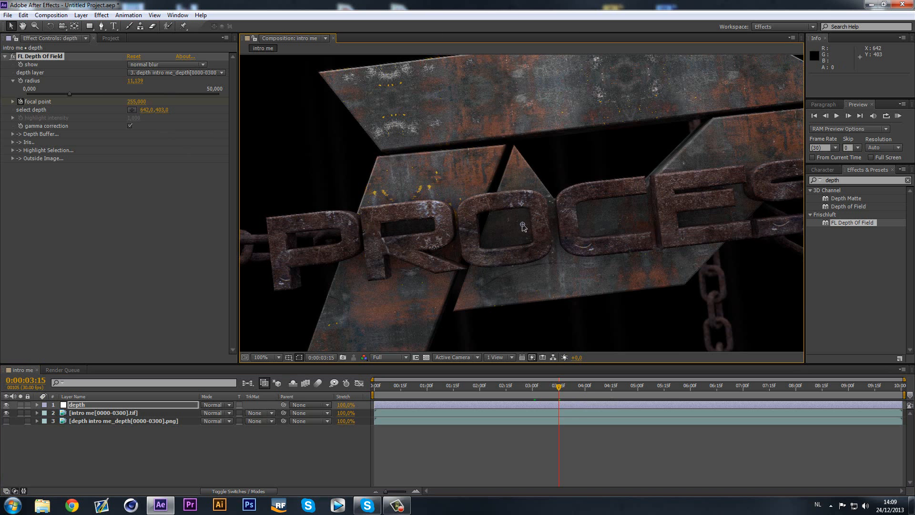
click(586, 386)
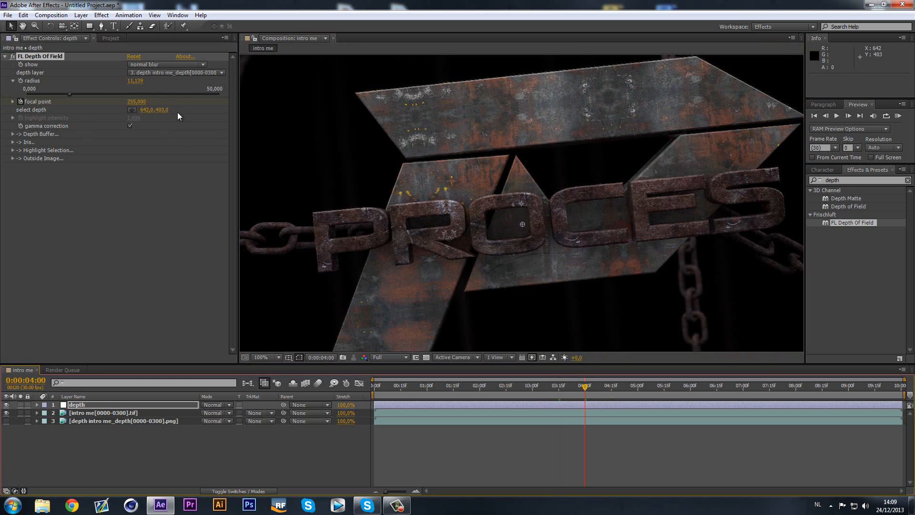
click(140, 110)
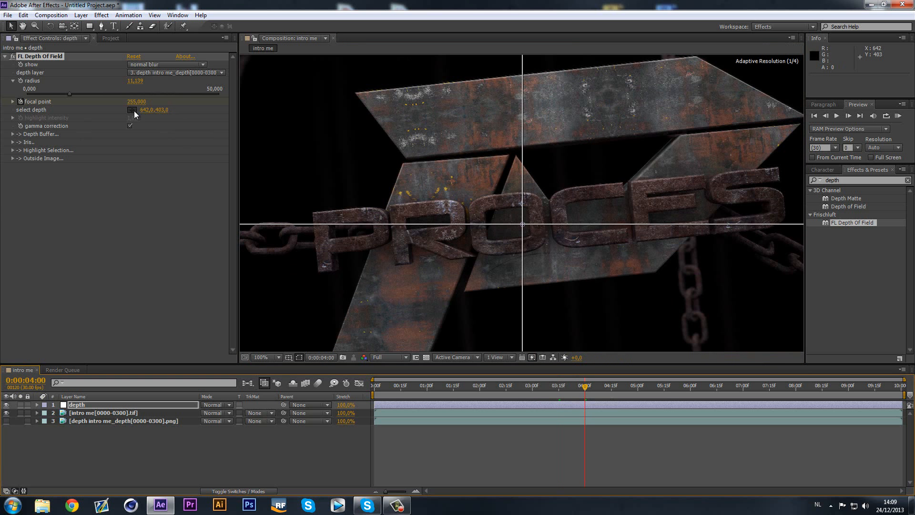
click(509, 224)
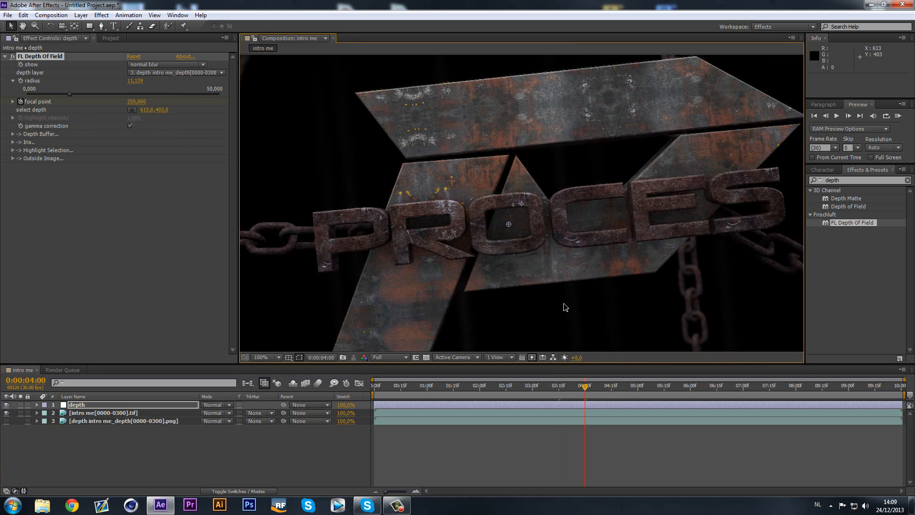
Step: Pick the focus depth inside the O at 0:00:04:15 (about 645, 391) and at 0:00:05:00 (about 624, 393)
click(611, 385)
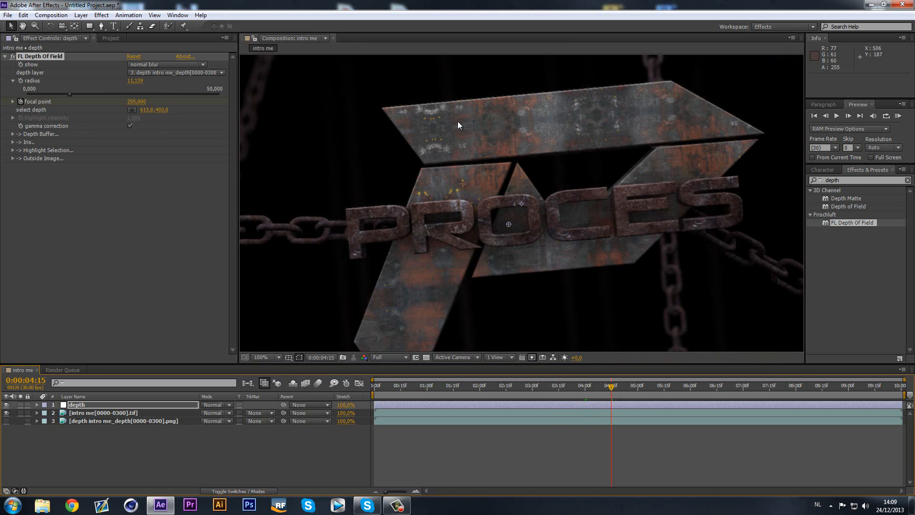
click(133, 109)
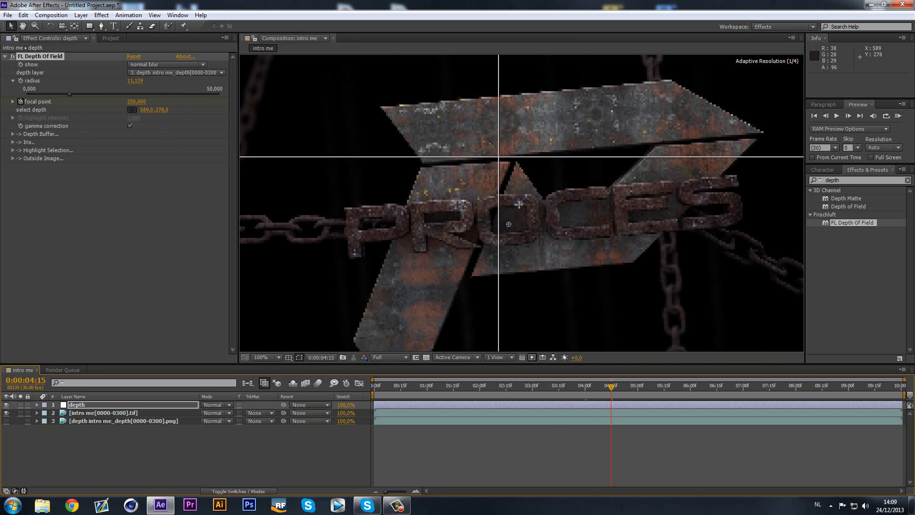
click(524, 220)
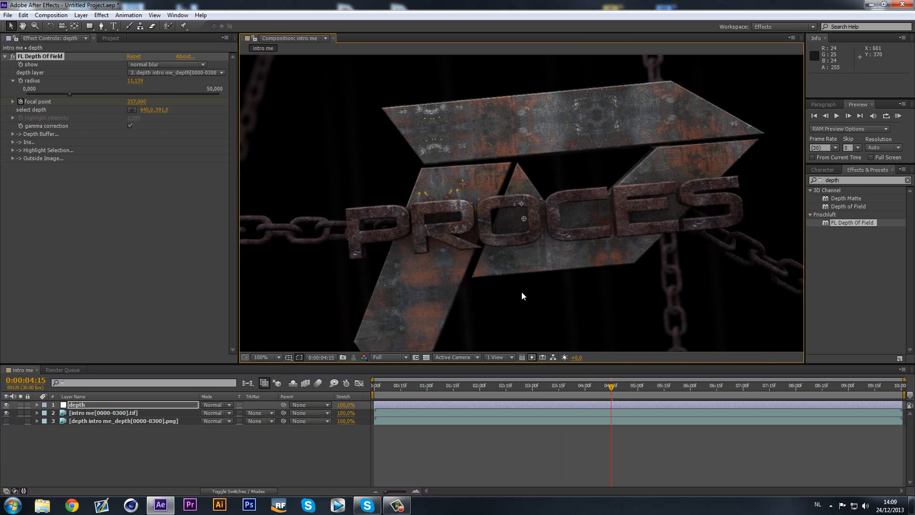
click(638, 386)
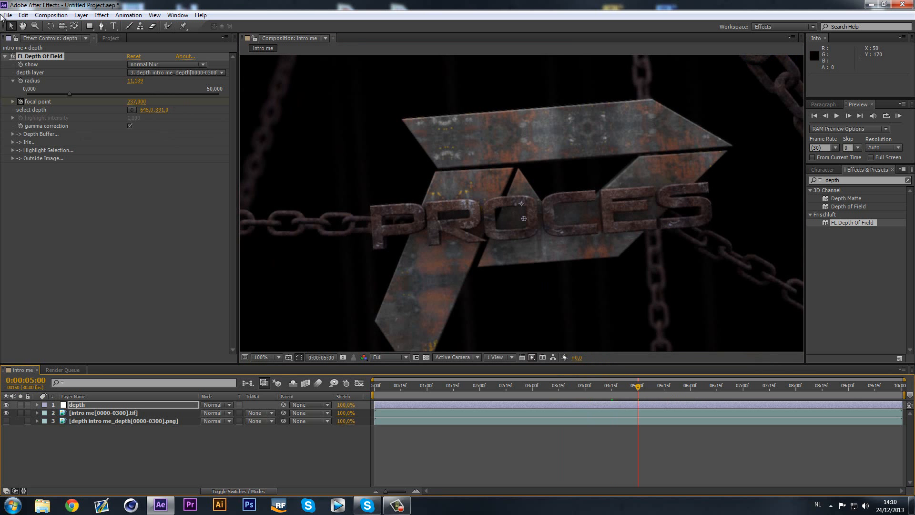
click(132, 109)
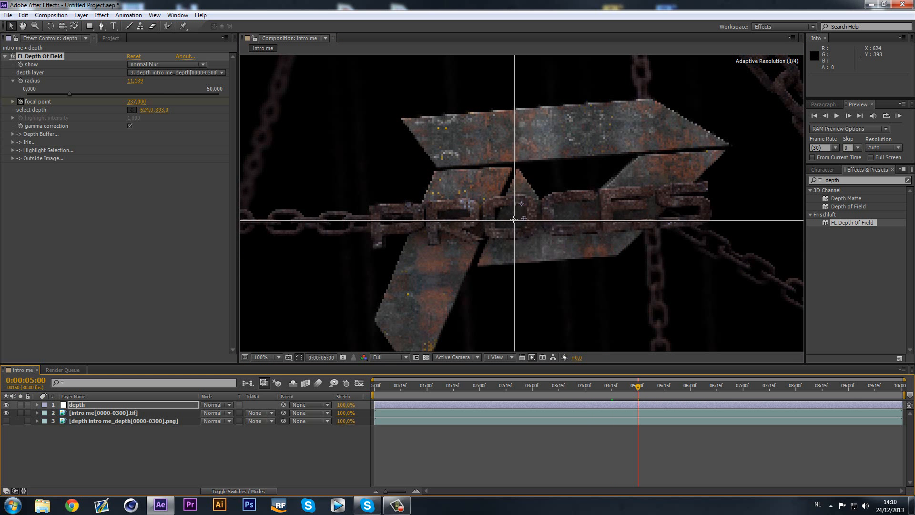
click(513, 220)
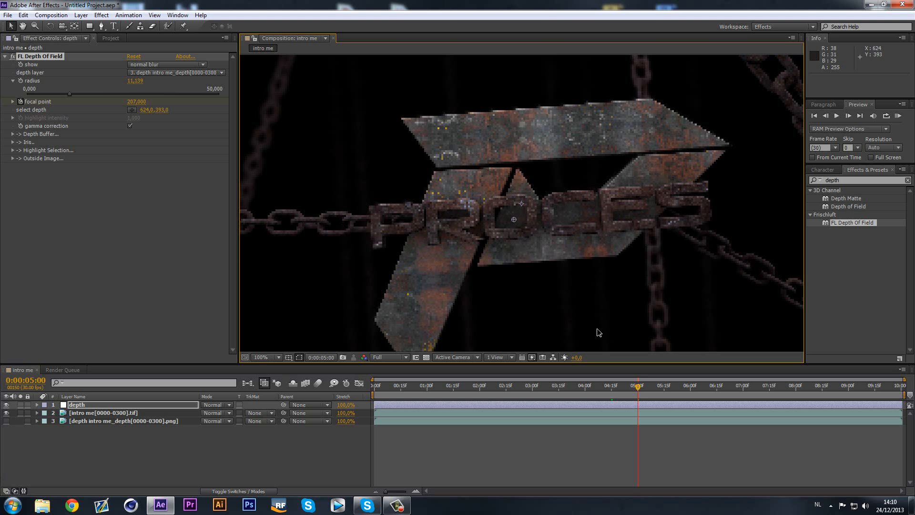
Step: Pick the focus depth inside the O at 0:00:05:14 (about 634, 385) and at 0:00:06:00 (about 625, 381)
click(663, 385)
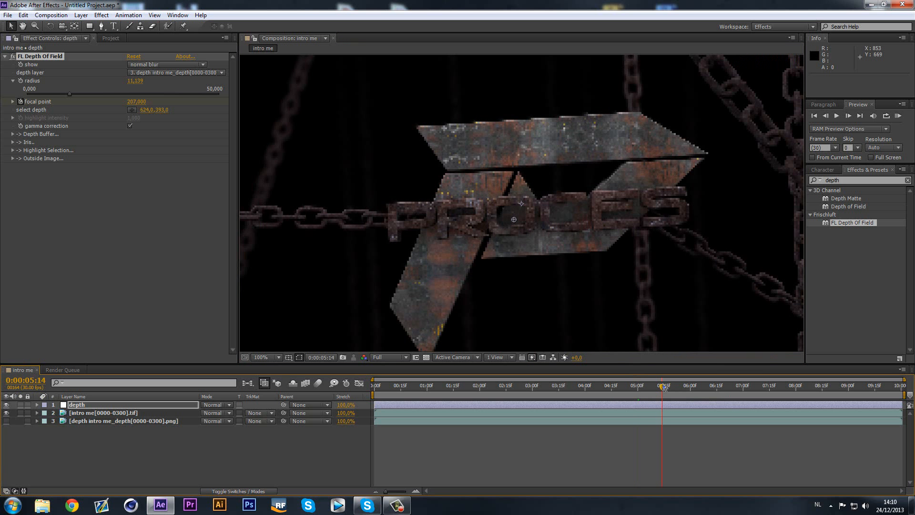
click(132, 109)
click(518, 216)
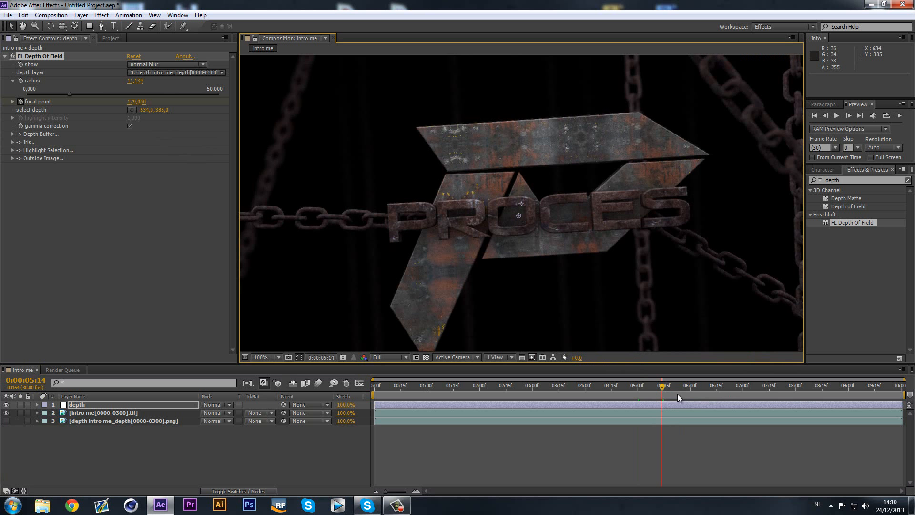
click(691, 384)
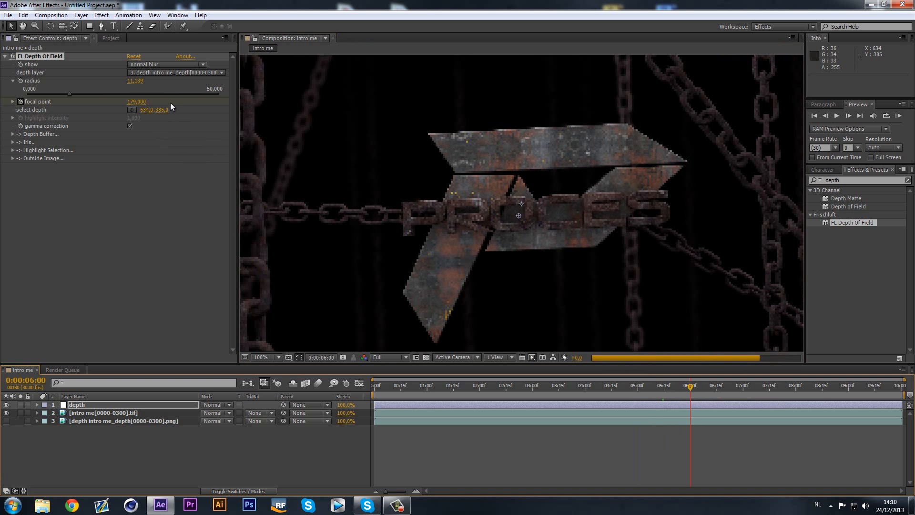
click(133, 109)
click(514, 214)
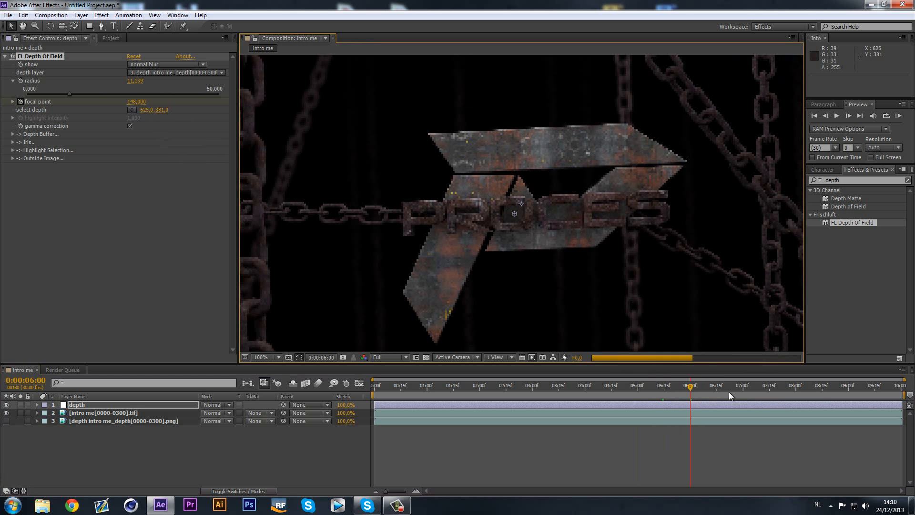
Step: Pick the focus depth inside the O at 0:00:06:17 (about 634, 381) and at 0:00:07:00 (about 621, 377)
click(719, 384)
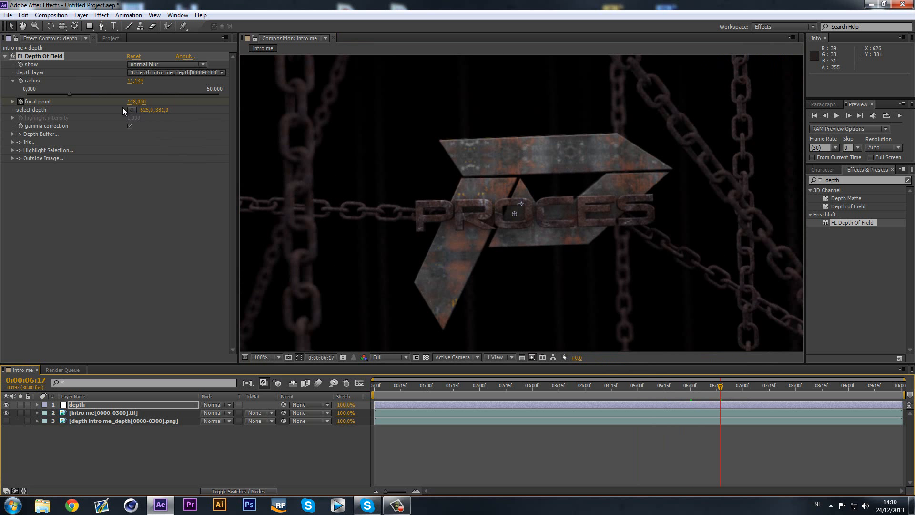
click(132, 109)
click(518, 214)
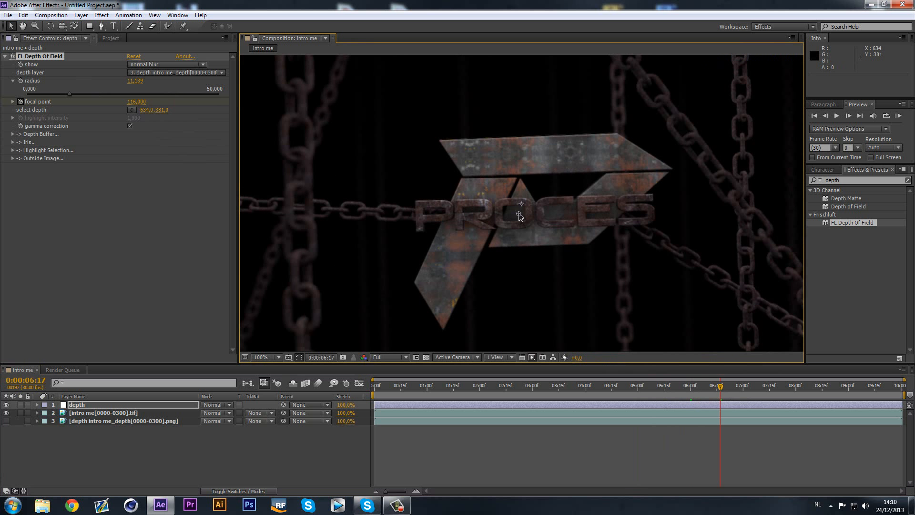
drag(719, 386, 743, 383)
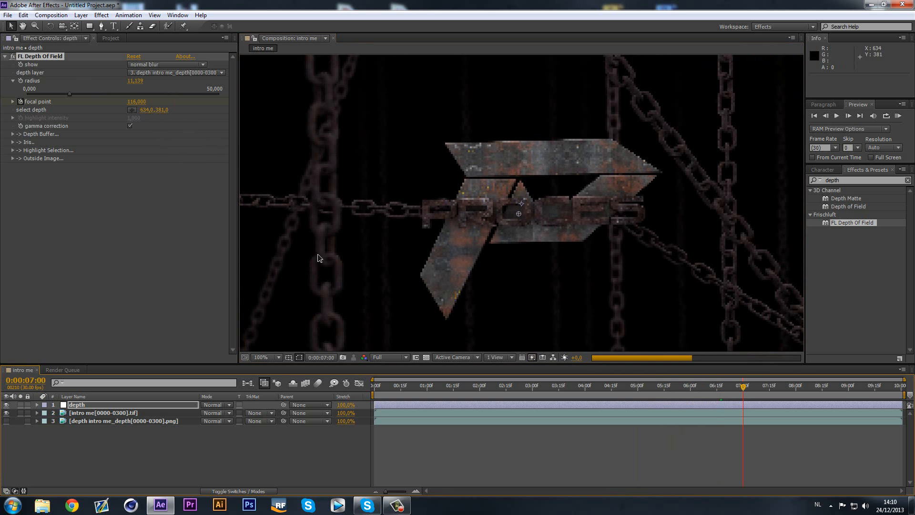
click(132, 109)
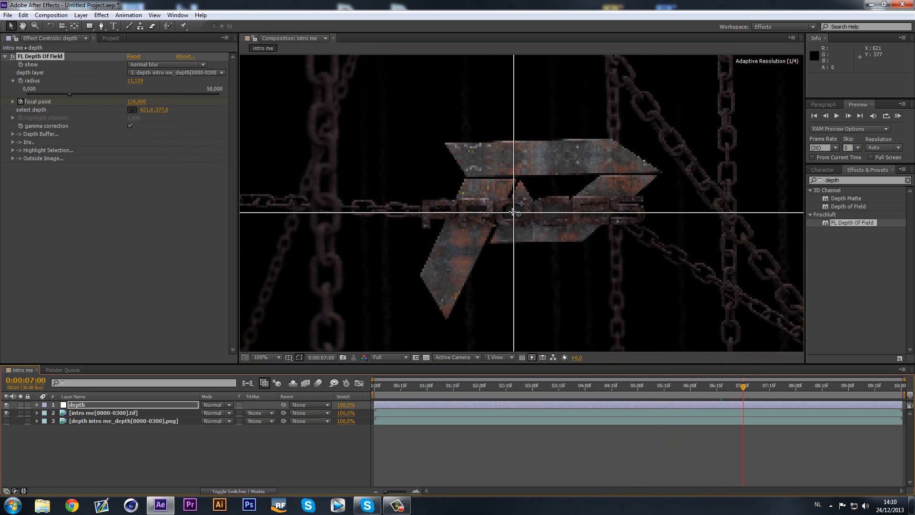
click(514, 212)
Step: Pick the focus depth on the logo plate above the R at 0:00:07:15 (about 581, 331) and at 0:00:07:29 (about 570, 329)
click(769, 385)
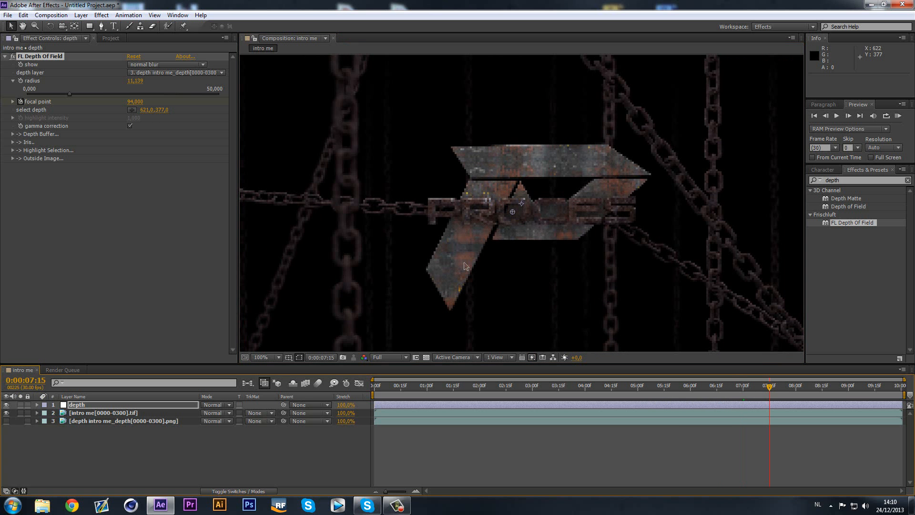
click(135, 109)
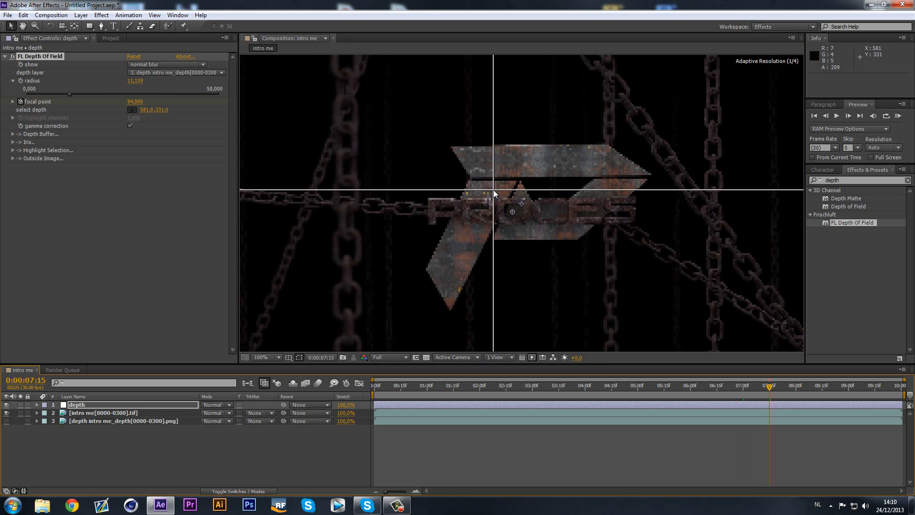
click(493, 190)
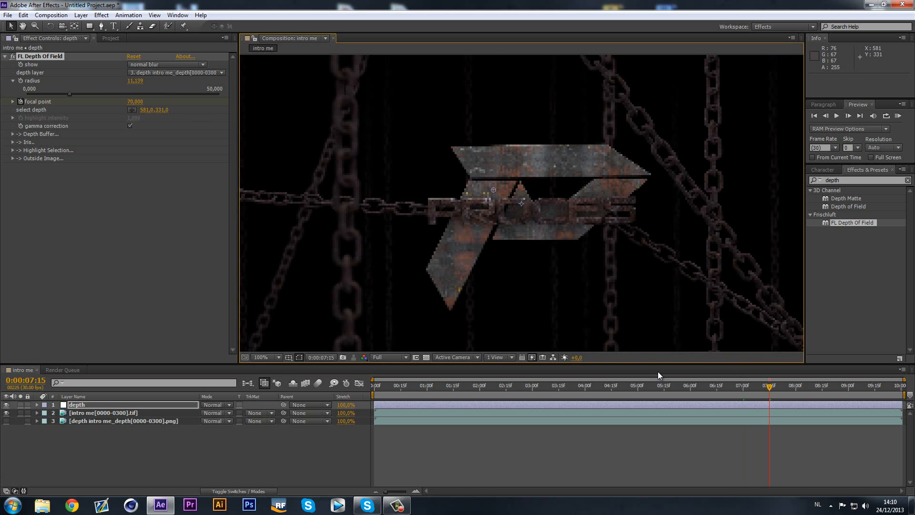
click(794, 384)
click(131, 110)
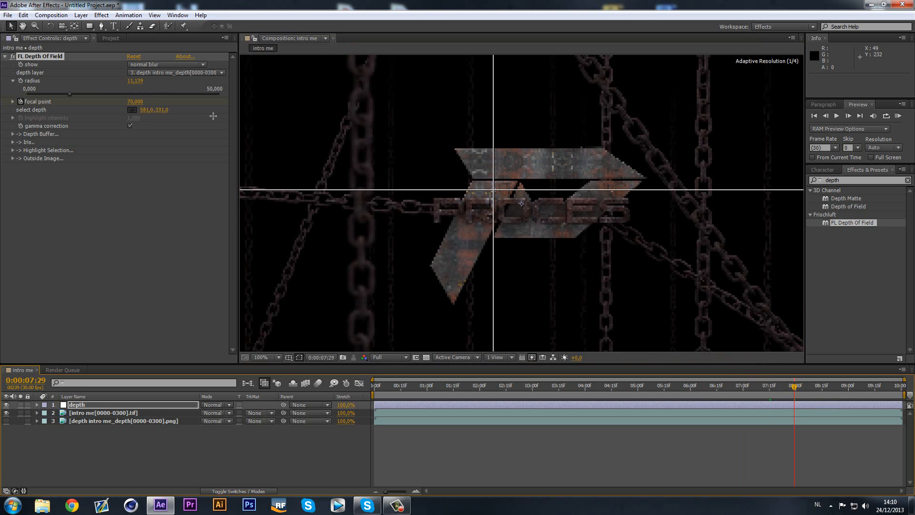
click(488, 189)
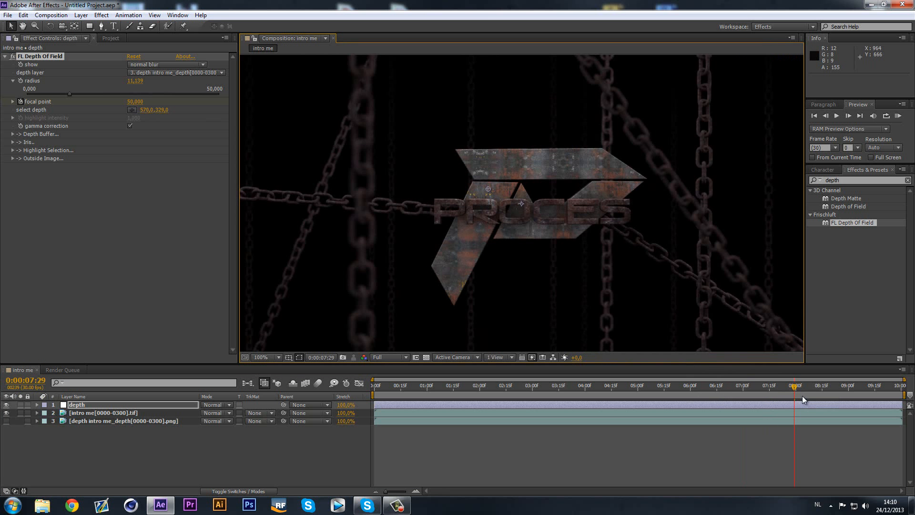
Step: Pick the focus depth on the logo plate above the R at 0:00:08:15 (about 597, 334) and at 0:00:09:00 (about 577, 339)
click(822, 385)
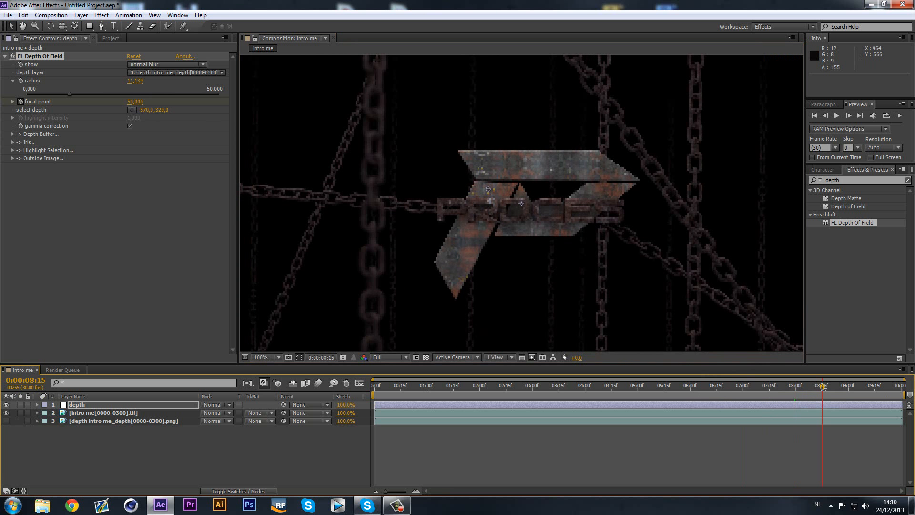
click(131, 111)
click(500, 191)
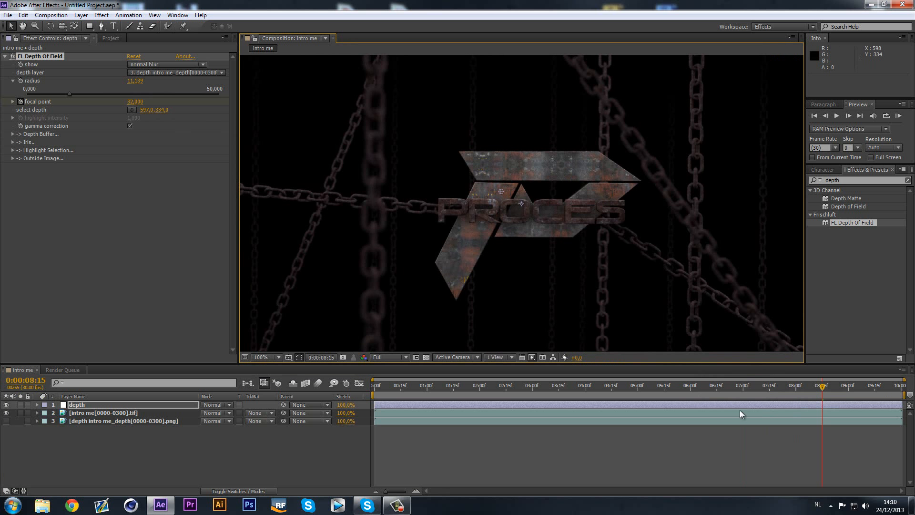
click(846, 384)
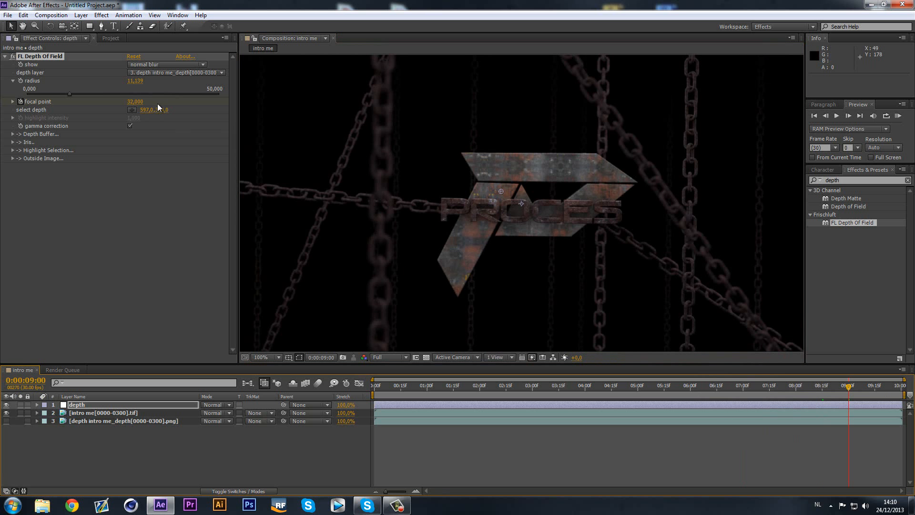
click(133, 109)
click(491, 193)
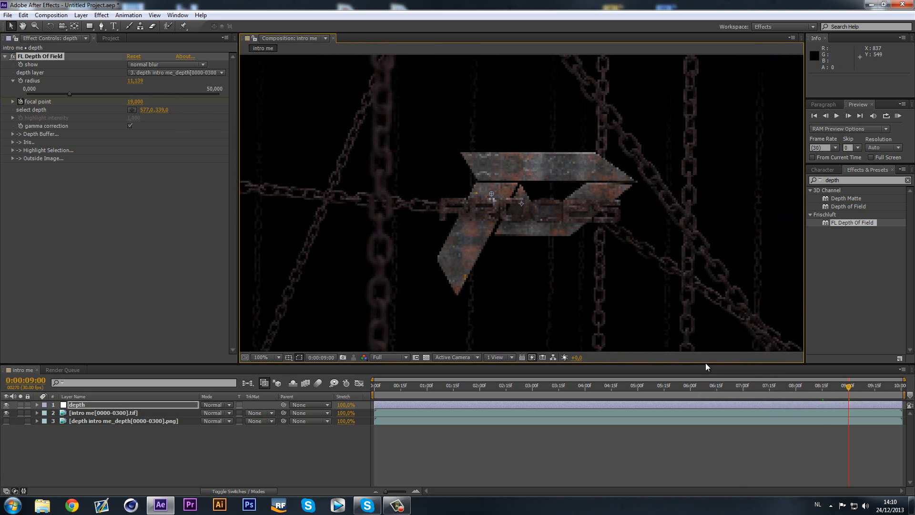
Step: Pick the focus depth on the logo plate above the R at 0:00:09:14 (about 591, 338) and at 0:00:10:00 (about 581, 333)
click(872, 383)
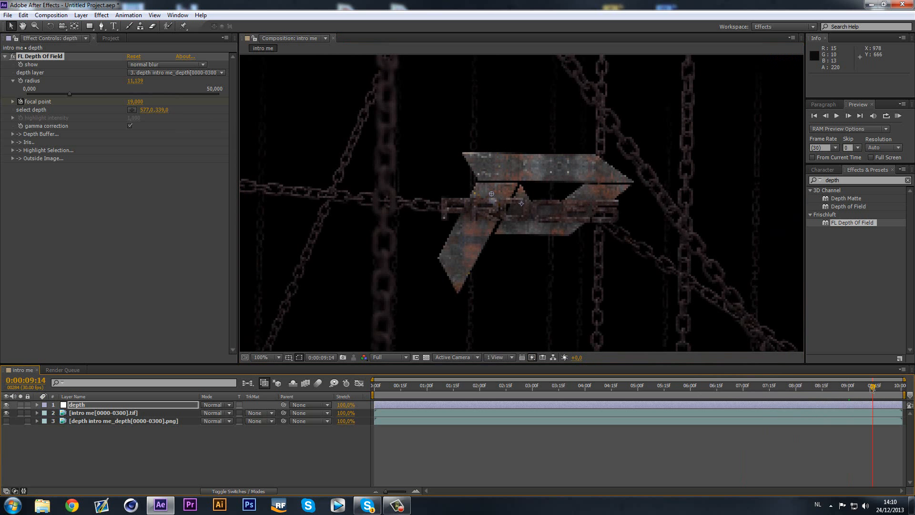
click(135, 110)
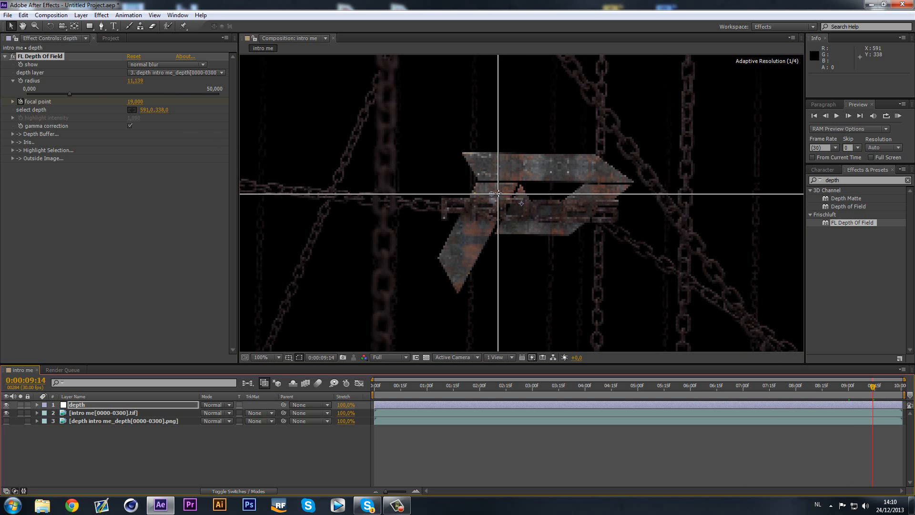
click(498, 192)
click(900, 385)
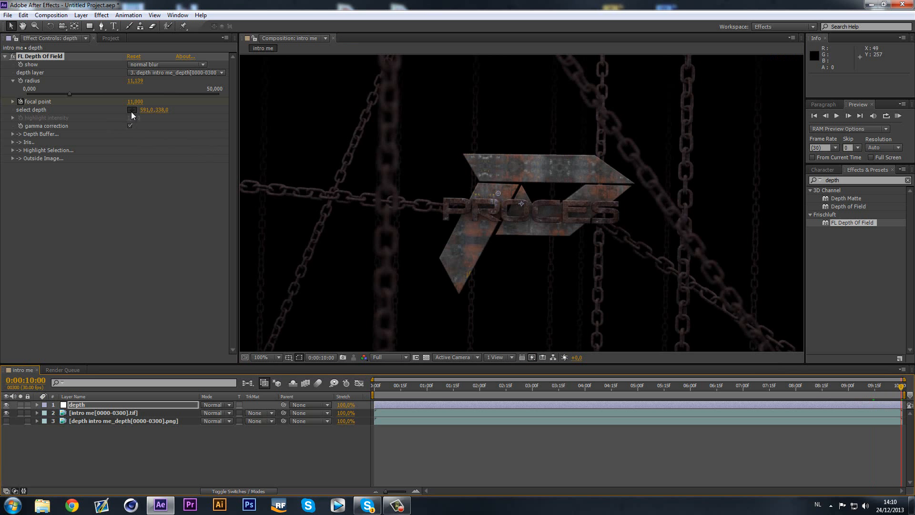
click(132, 110)
click(494, 190)
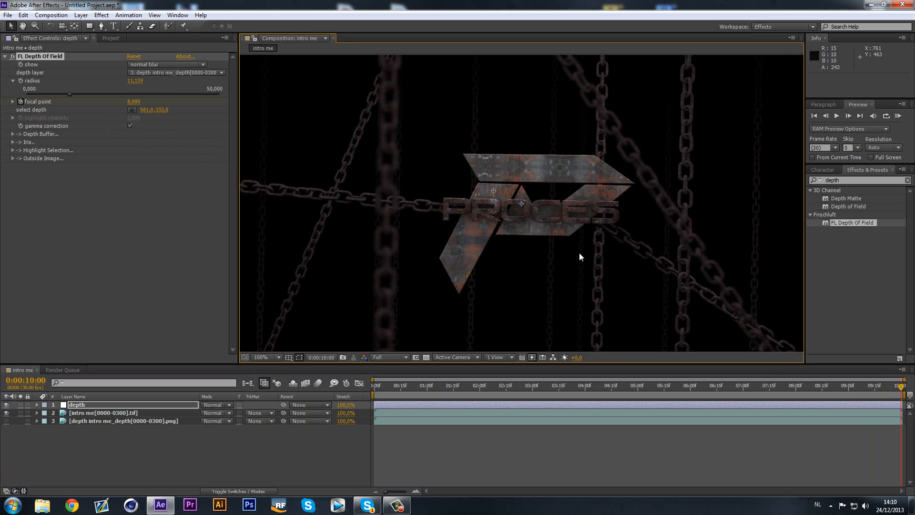
Step: Deselect the depth layer, then render and play a RAM preview of the composition to check the focus animation
click(332, 442)
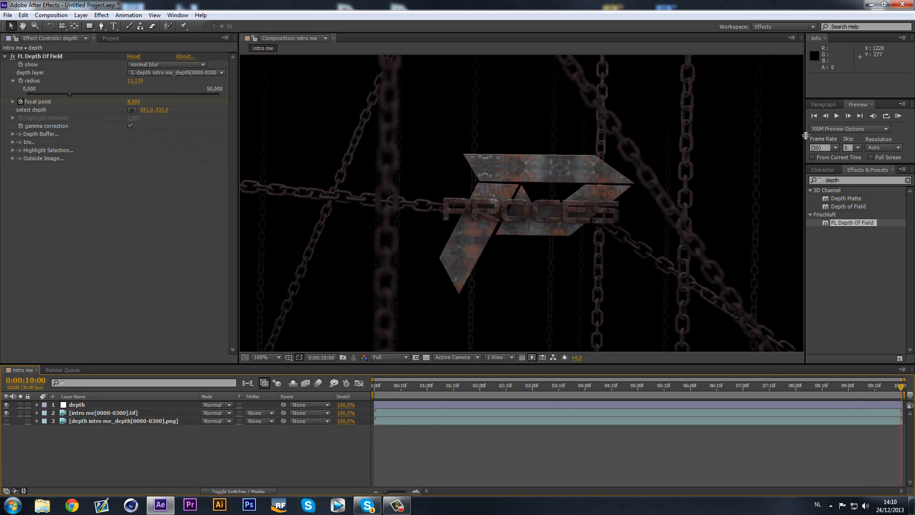
drag(806, 137, 812, 137)
click(909, 118)
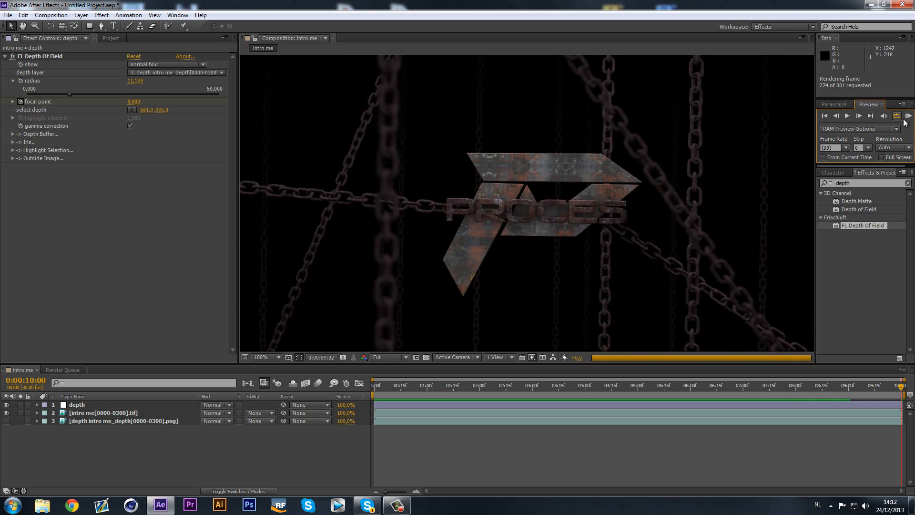
click(909, 117)
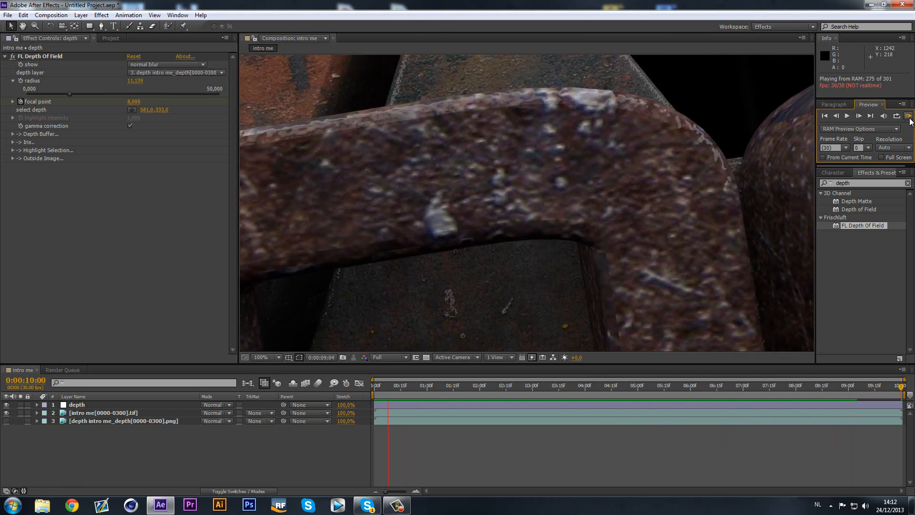
click(909, 117)
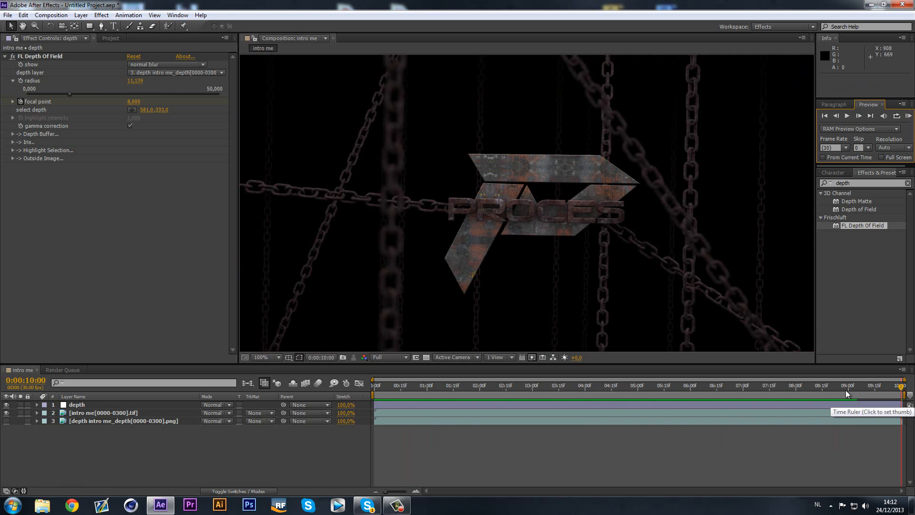
Step: Go to 0:00:07:25 and add a new adjustment layer above the depth layer
drag(831, 386, 789, 386)
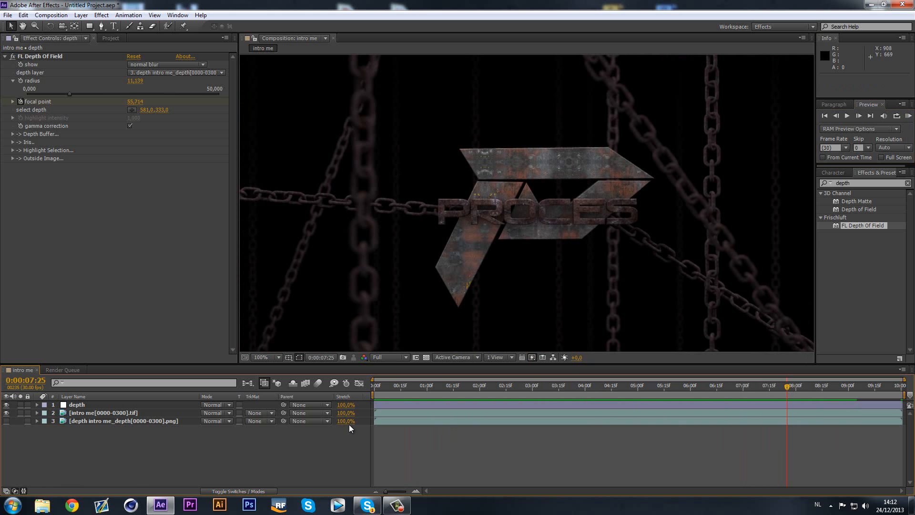
right_click(109, 455)
mouse_move(148, 350)
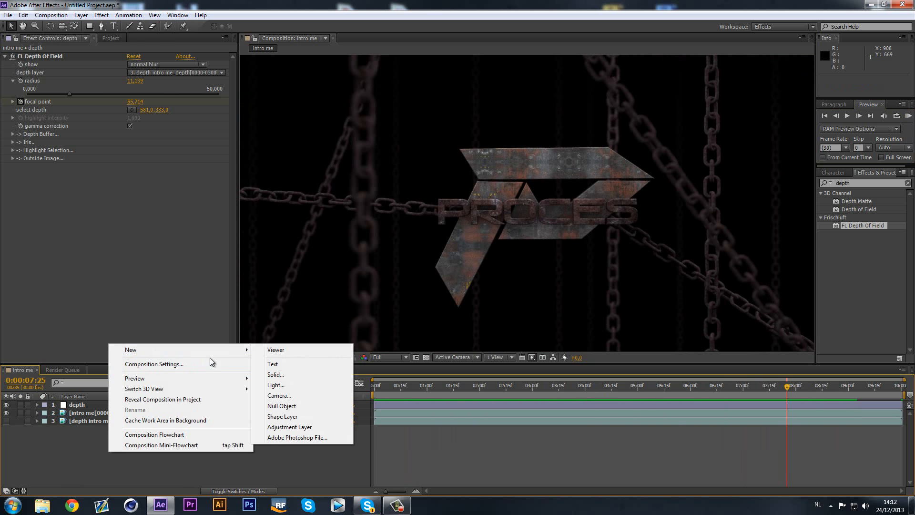
click(281, 427)
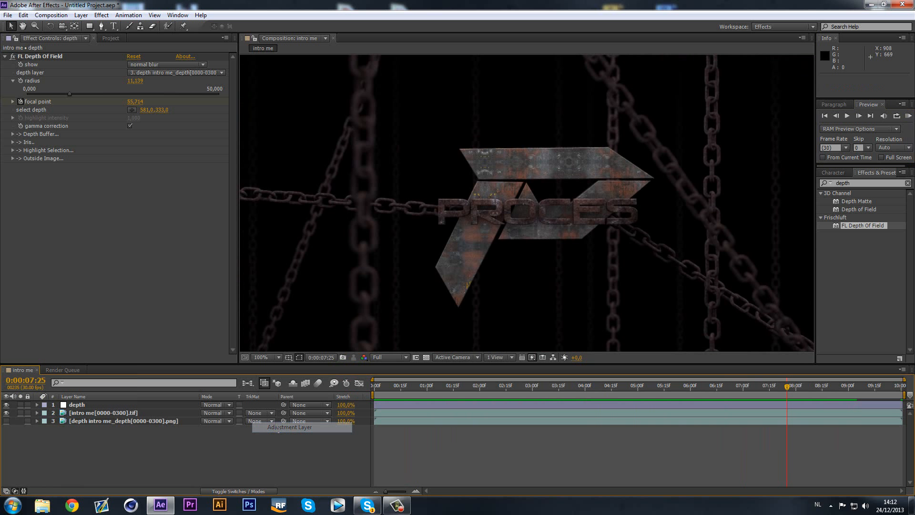
Step: Apply the Magic Bullet Looks effect to the new adjustment layer and open its look editor
click(864, 183)
text(looks)
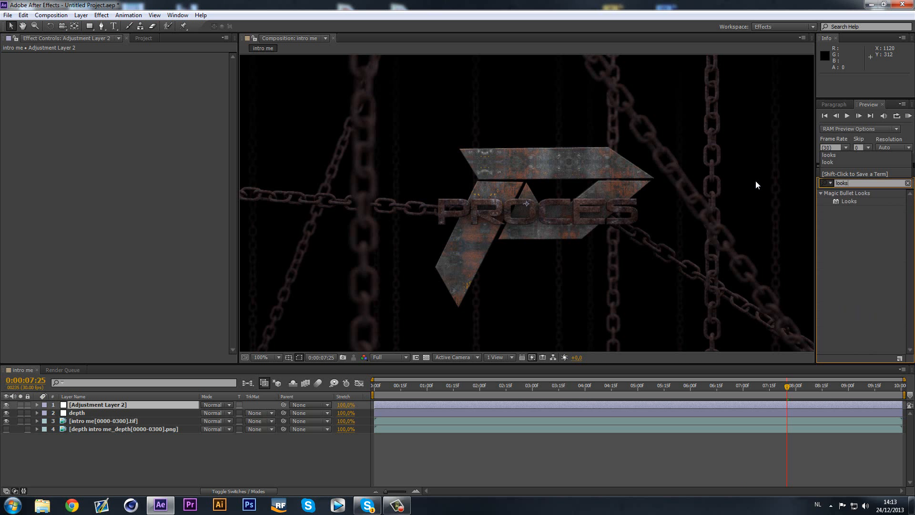
click(856, 212)
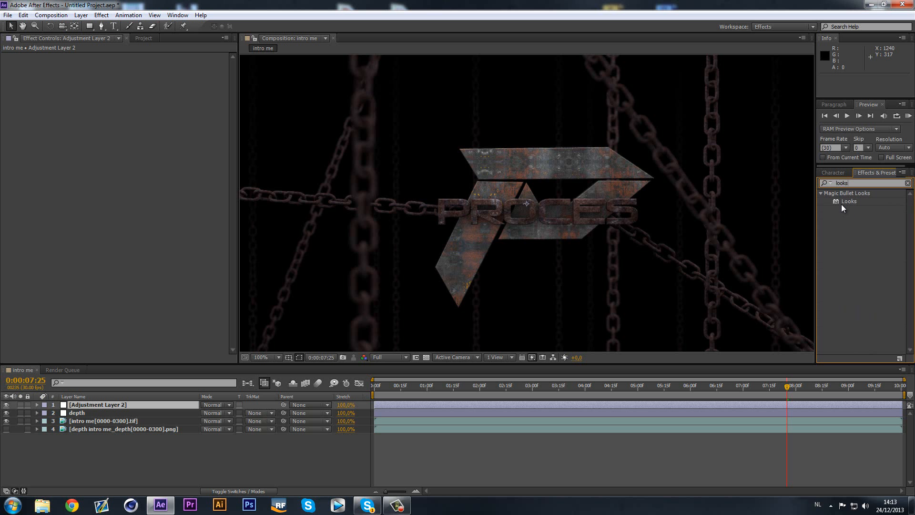
drag(843, 202, 71, 407)
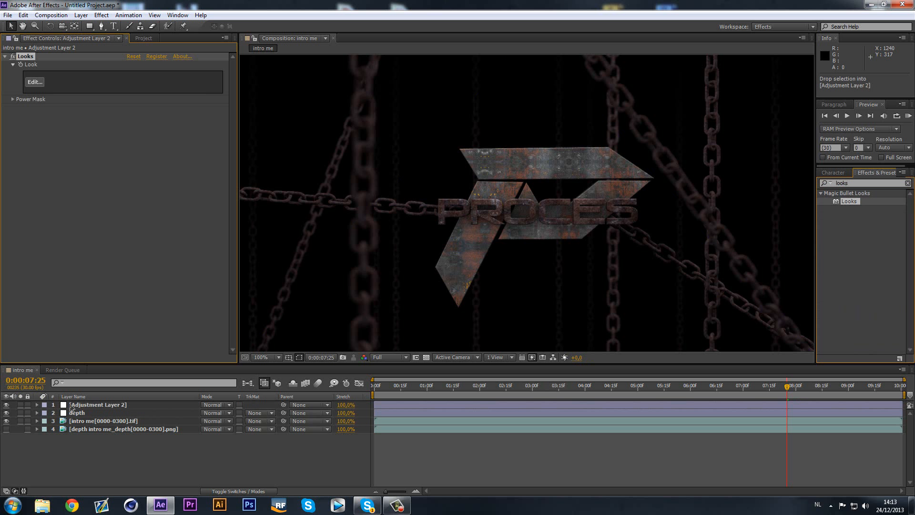
click(31, 81)
Step: Try the Platinum Process, Brilliant Orange Crush and Halogen preset looks on the frame
mouse_move(1, 209)
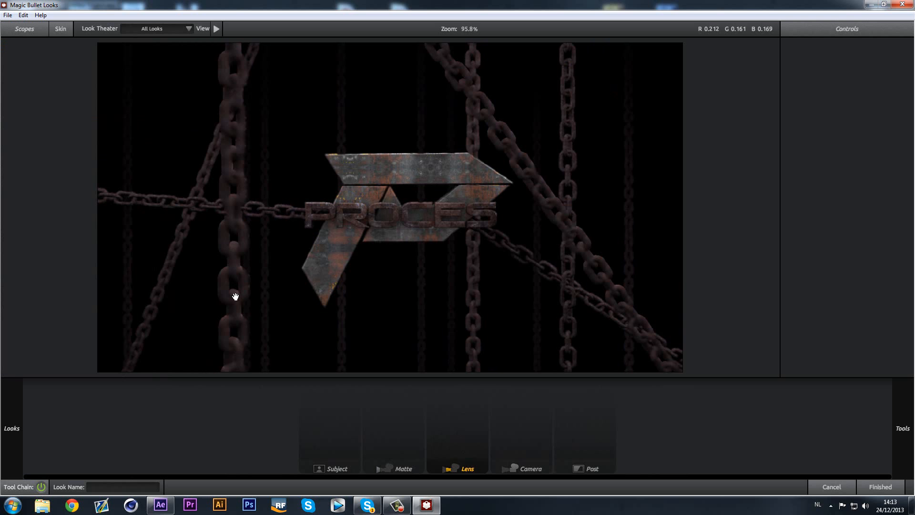
mouse_move(1, 244)
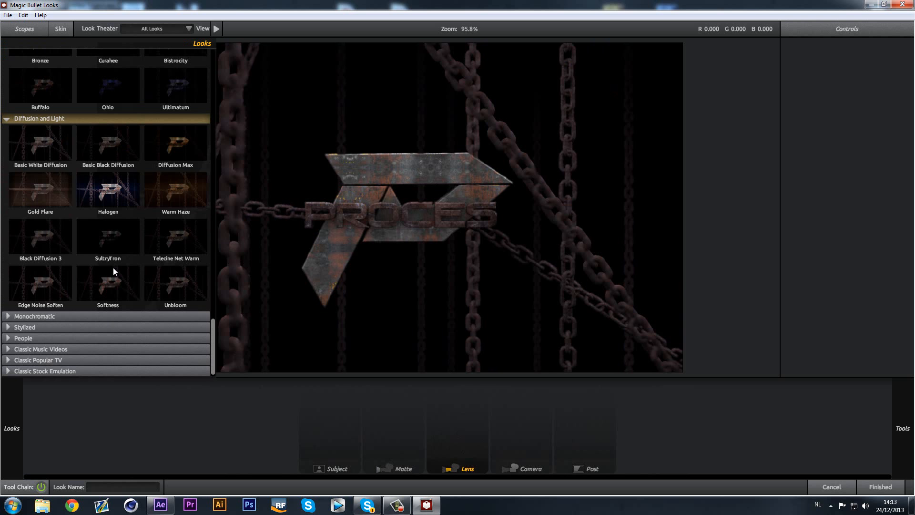
click(7, 316)
scroll(55, 298, down, 2)
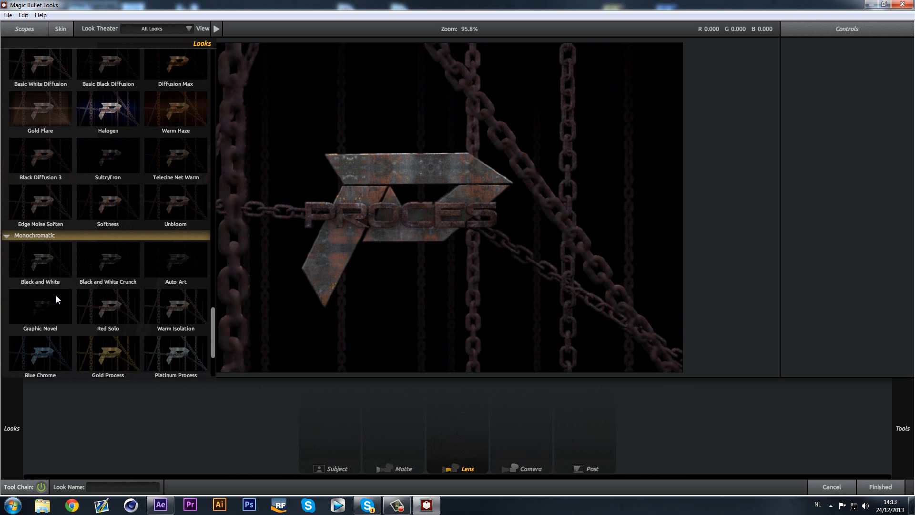
scroll(55, 299, down, 2)
click(184, 285)
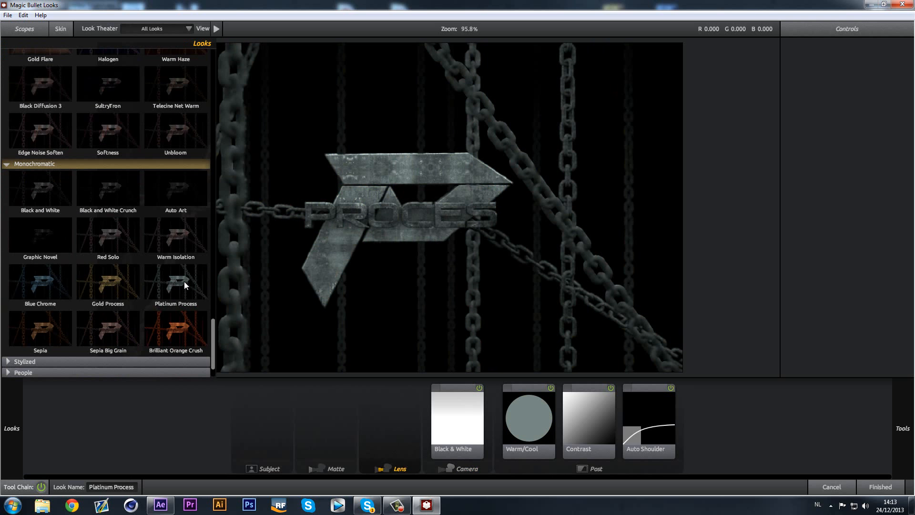
click(176, 321)
scroll(149, 305, up, 5)
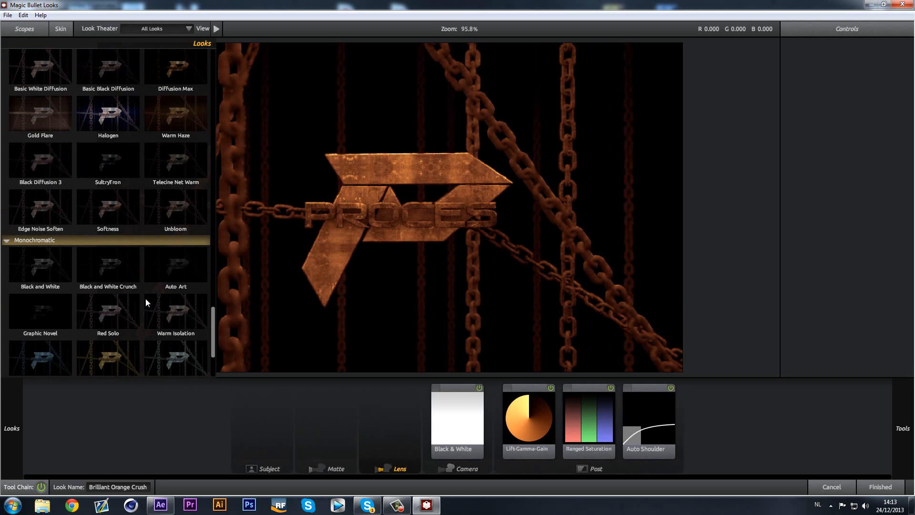
click(110, 247)
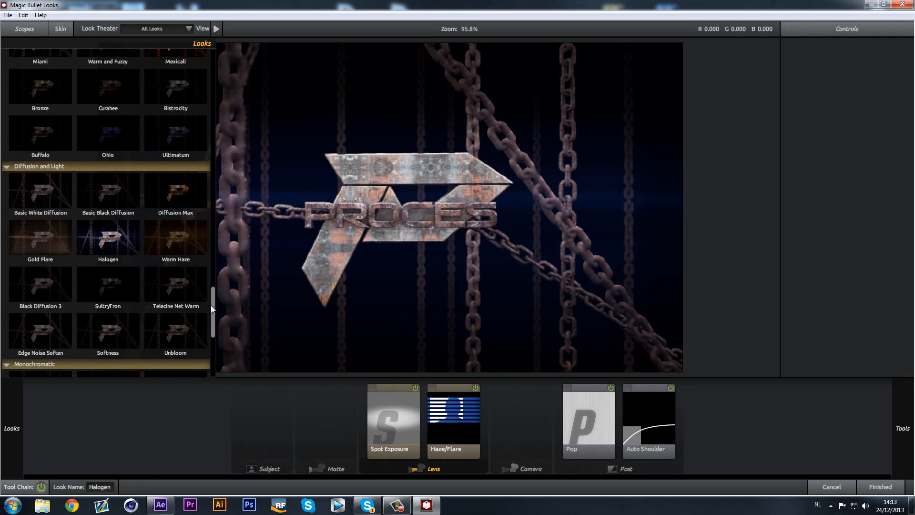
Step: Apply the Triigz CC (14) preset look and disable its Edge Softness tool
drag(210, 305, 190, 227)
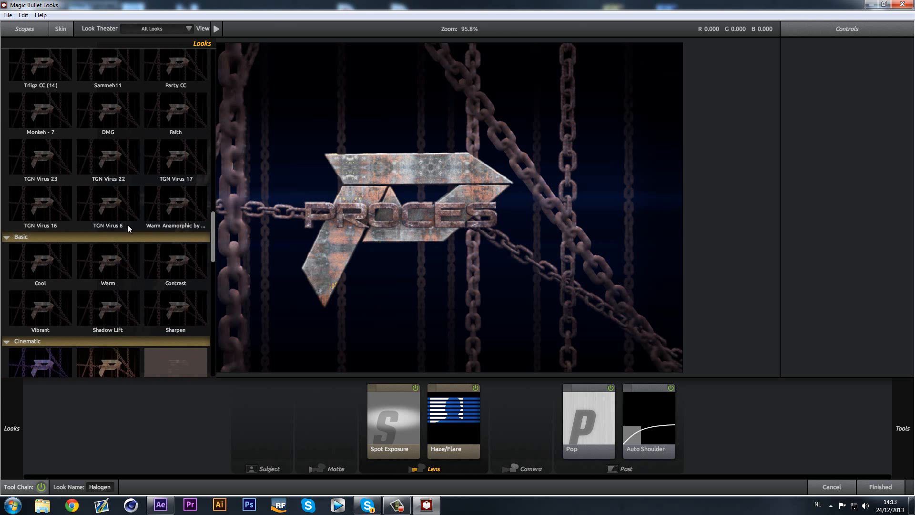
click(6, 236)
click(6, 248)
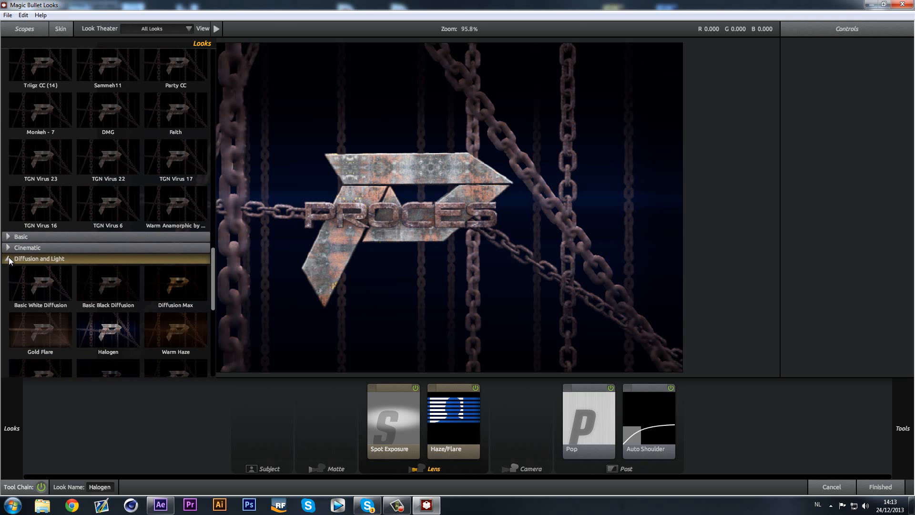
click(8, 257)
click(8, 270)
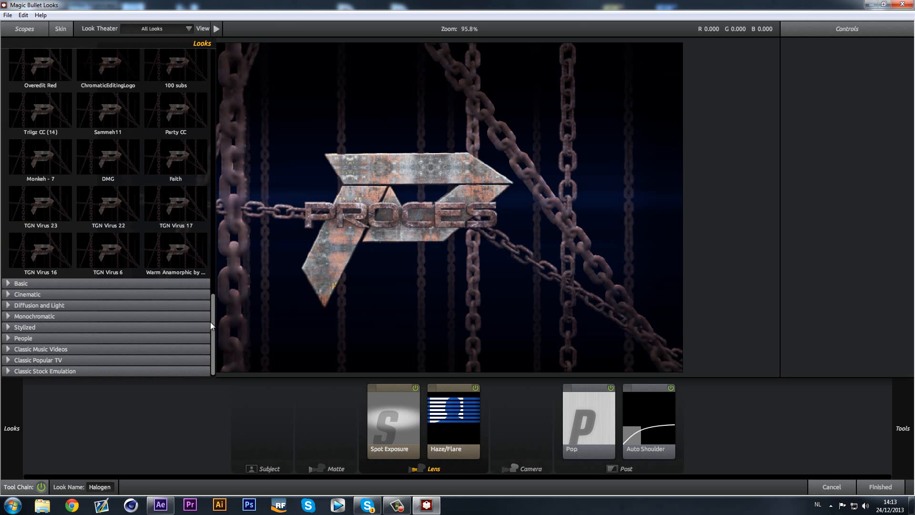
scroll(203, 267, up, 1)
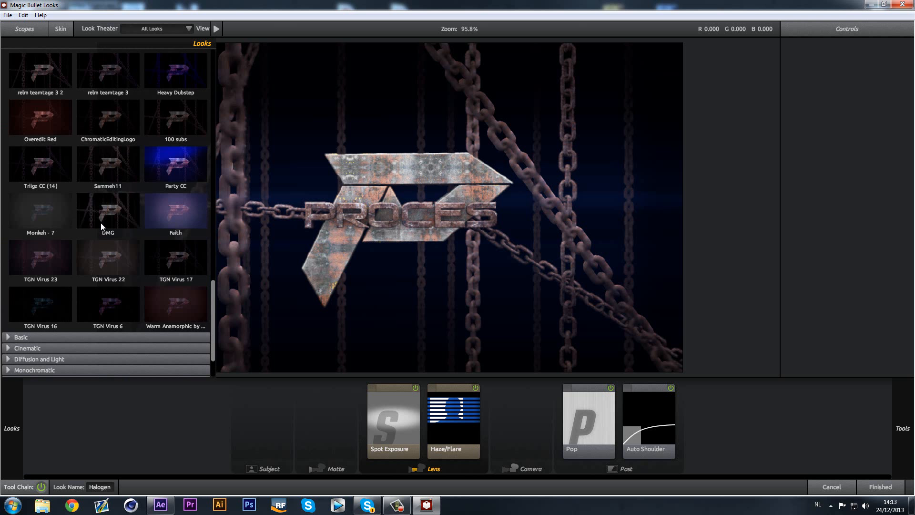
scroll(101, 222, up, 1)
click(48, 193)
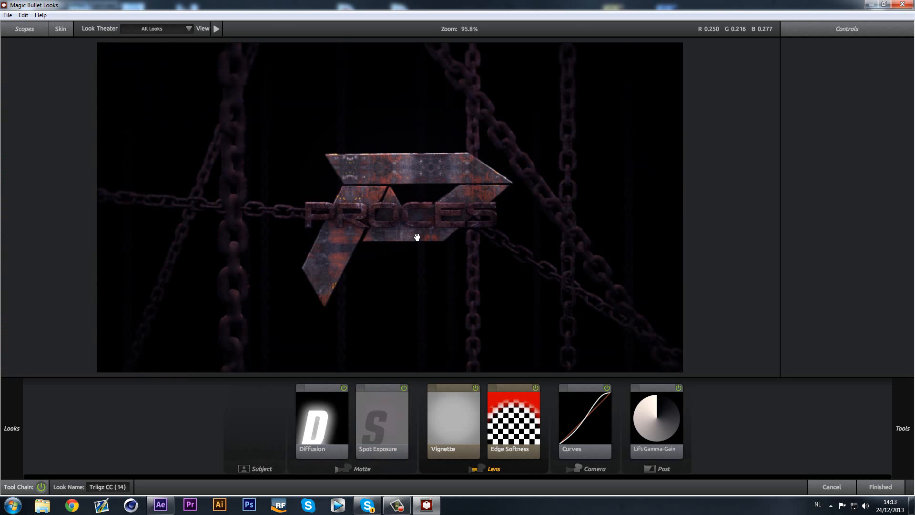
click(536, 387)
Step: Switch the Lift-Gamma-Gain, Diffusion and Spot Exposure tools off and on again one by one to compare their effect
click(680, 388)
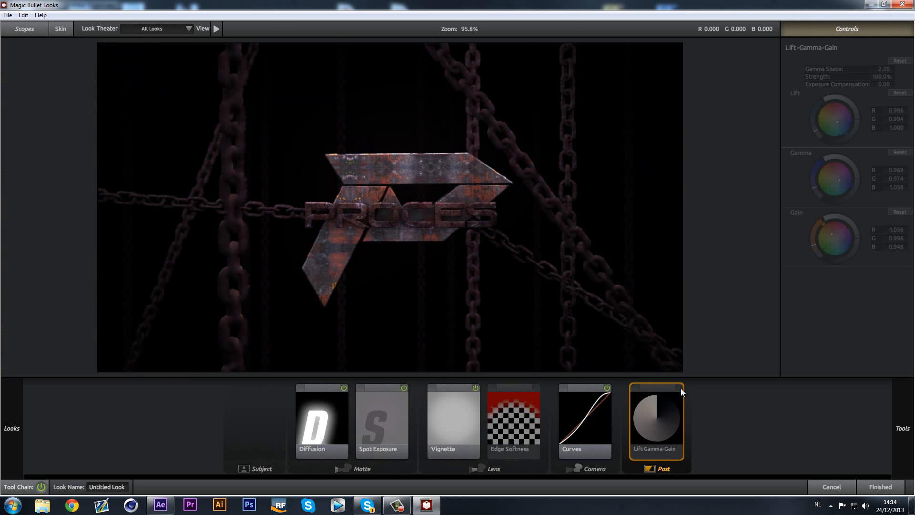
click(339, 387)
click(341, 388)
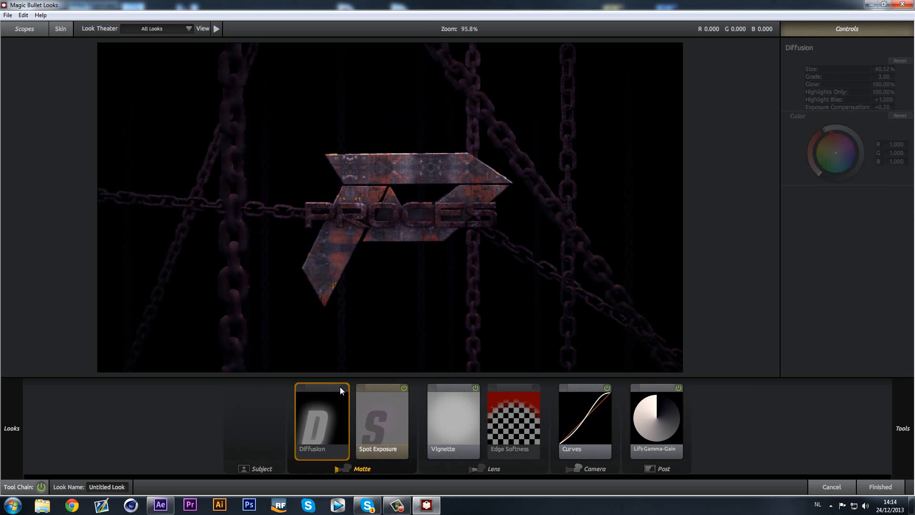
click(341, 388)
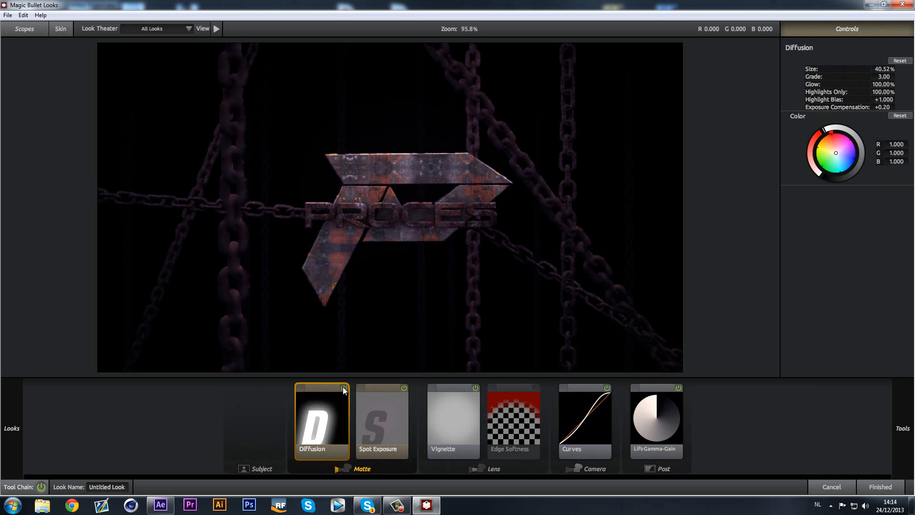
click(404, 388)
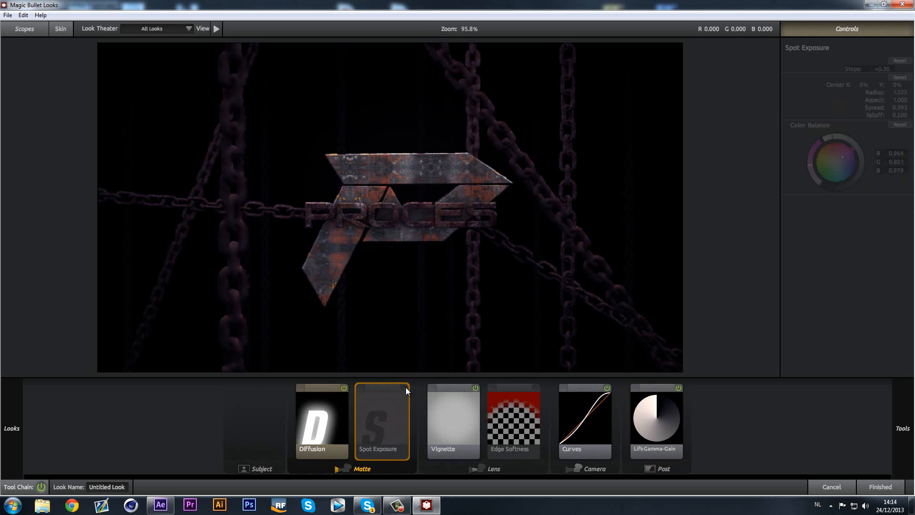
click(405, 388)
Step: Set the Vignette tool's radius to 1.325, enlarge its inner dashed circle slightly and accept the finished look
click(475, 388)
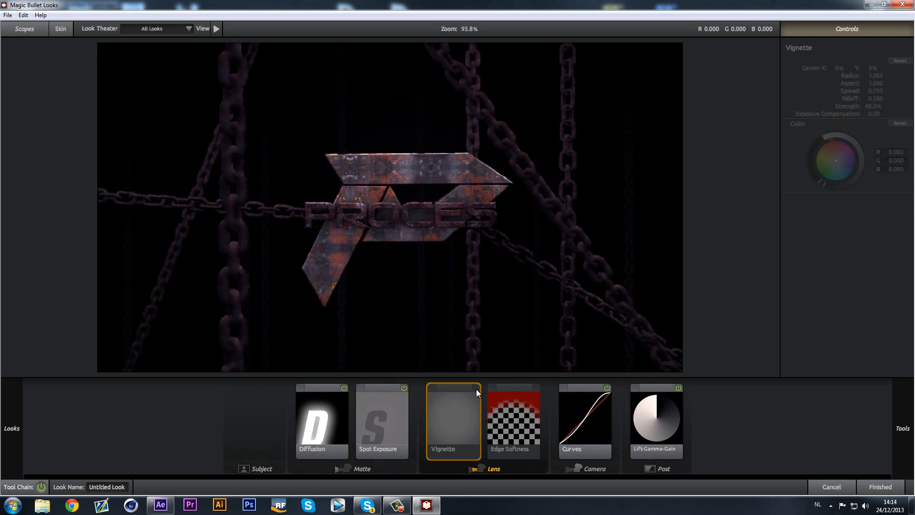
click(476, 389)
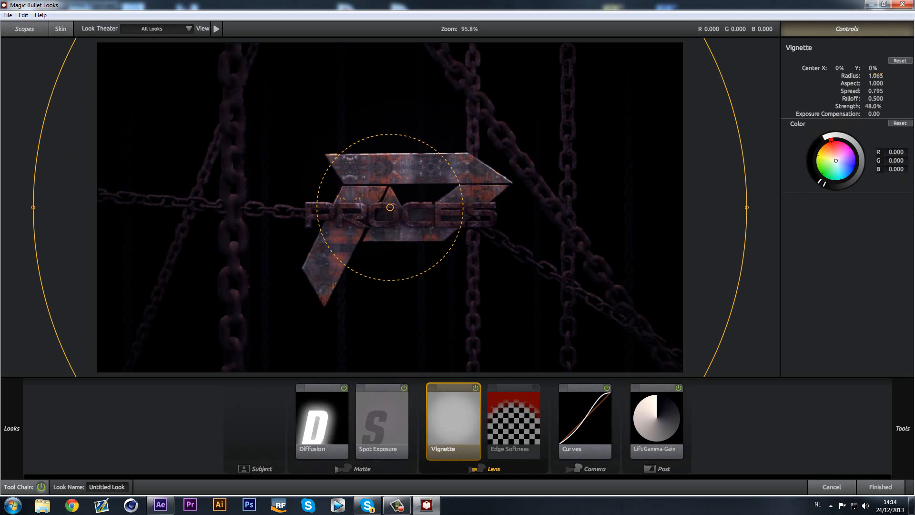
drag(879, 75, 911, 74)
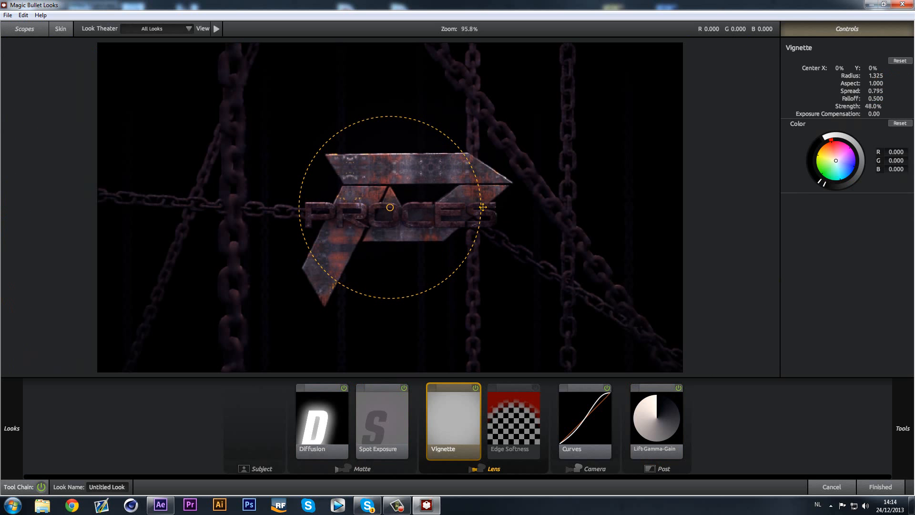
drag(487, 207, 508, 207)
mouse_move(913, 260)
click(874, 484)
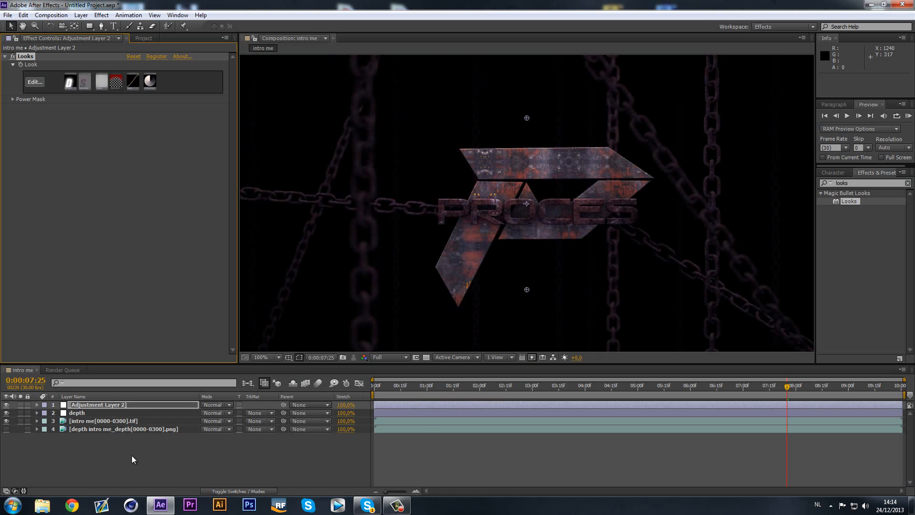
Step: Add another adjustment layer at the top of the layer stack and apply the Looks effect to it
right_click(166, 462)
click(164, 437)
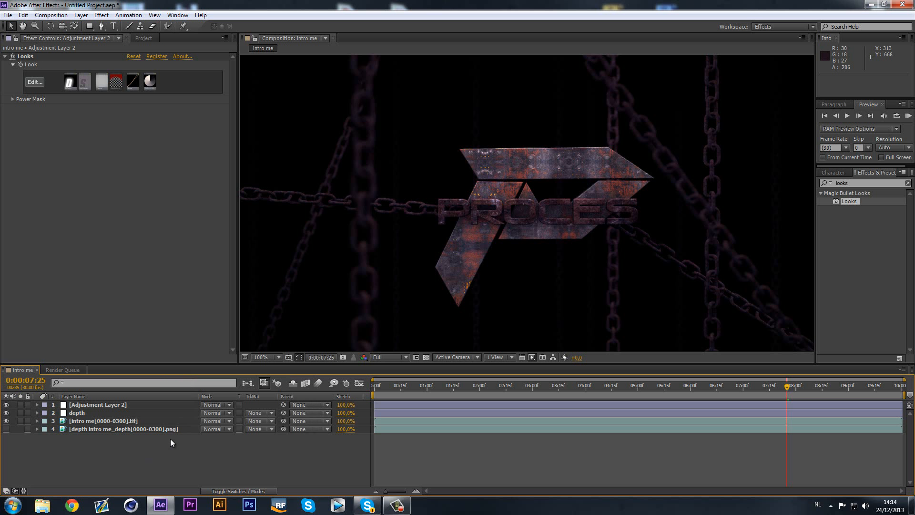
click(270, 357)
click(290, 182)
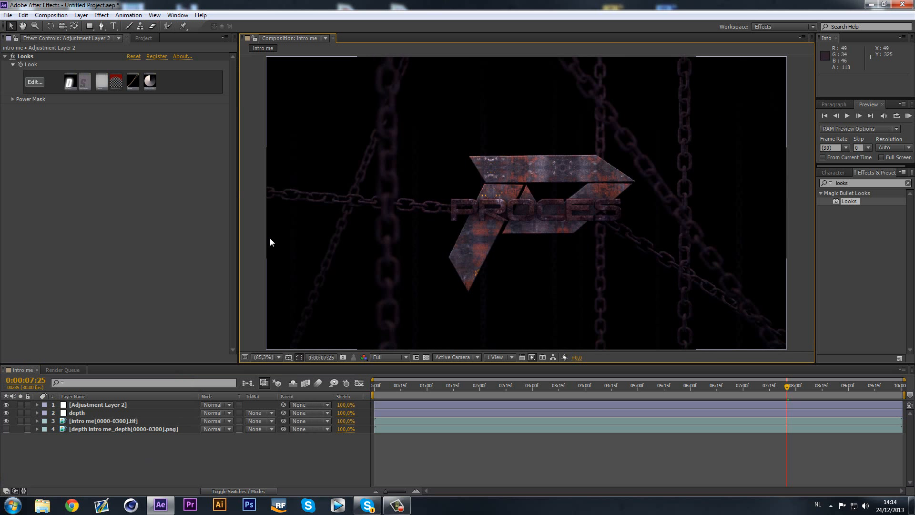
right_click(200, 470)
mouse_move(228, 365)
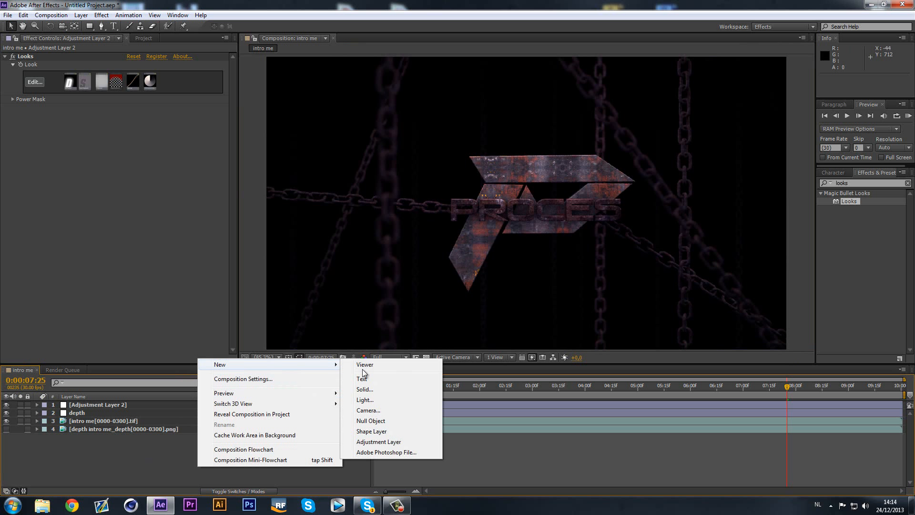
click(379, 441)
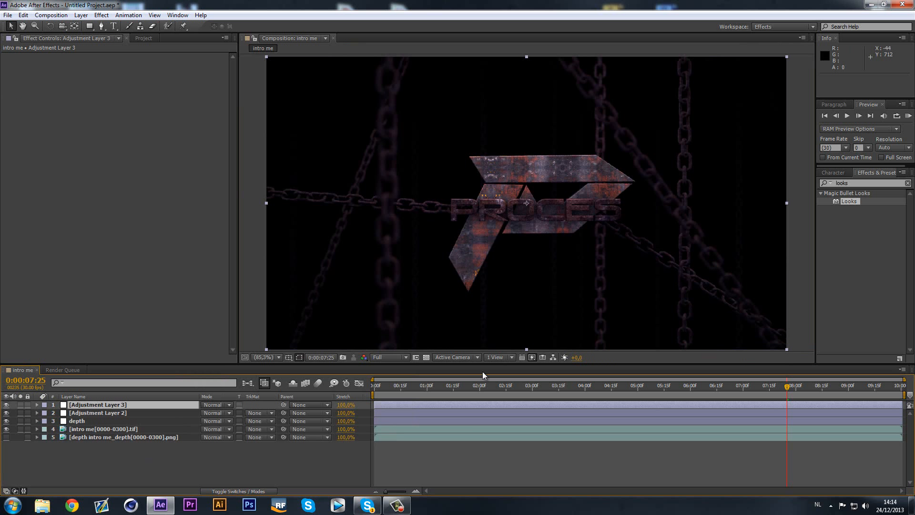
click(879, 182)
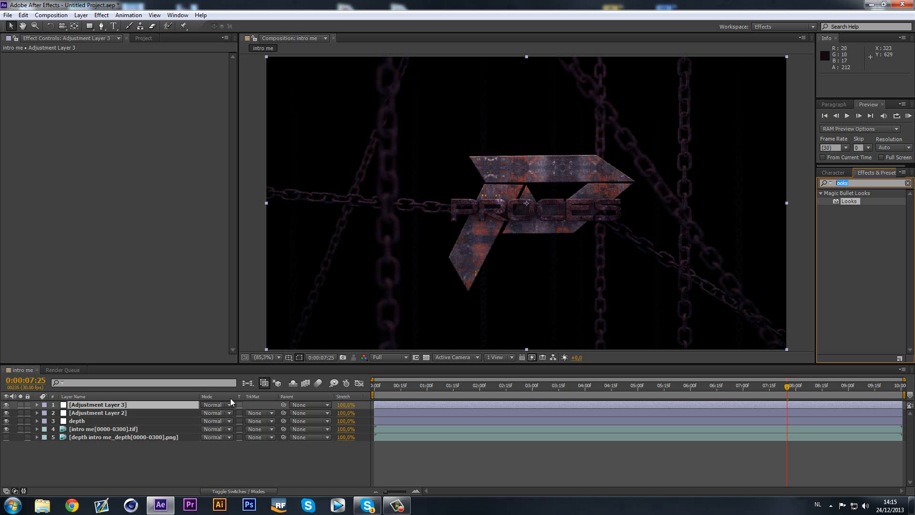
drag(849, 202, 173, 403)
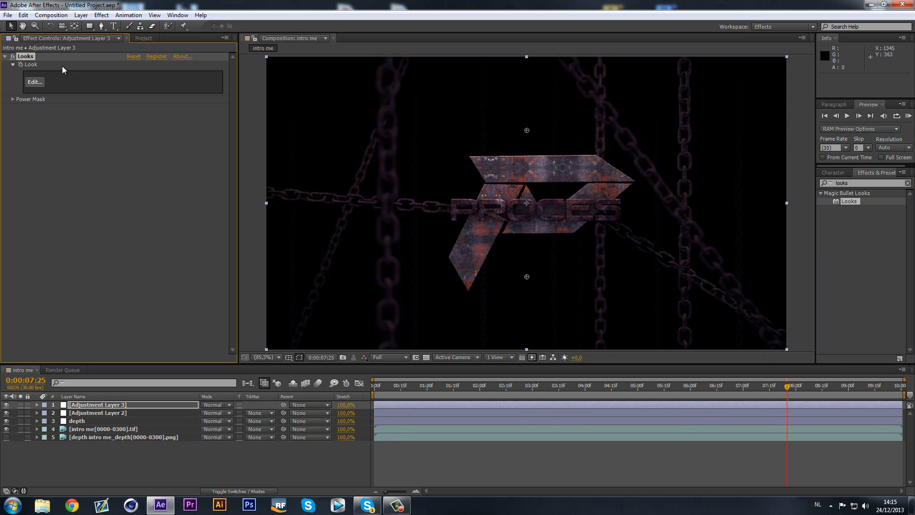
Step: Remove the Looks effect from the top adjustment layer and apply the RSMB effect to it instead
key(Delete)
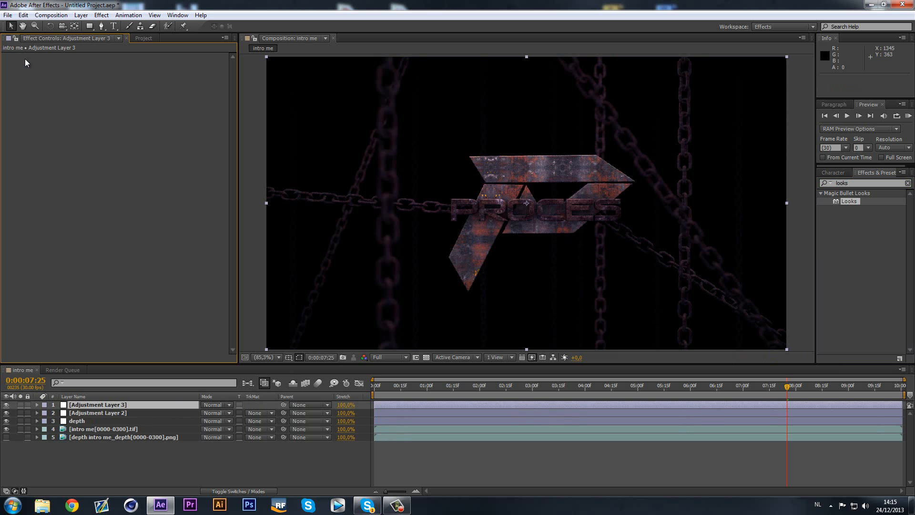
click(874, 183)
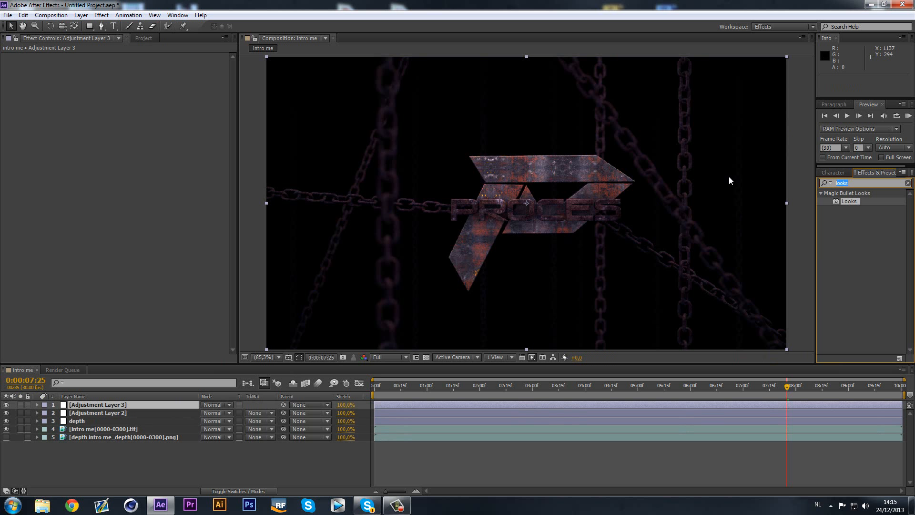
text(rsmb)
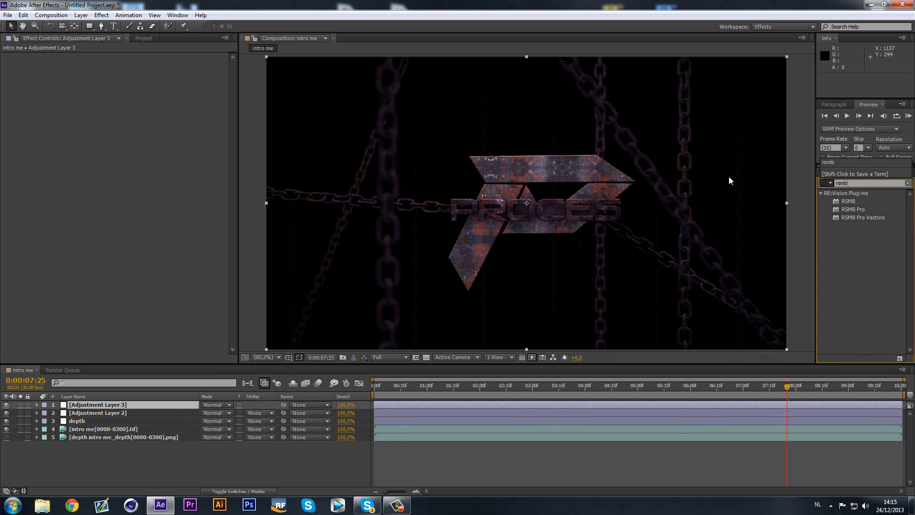
drag(855, 228, 114, 406)
click(853, 237)
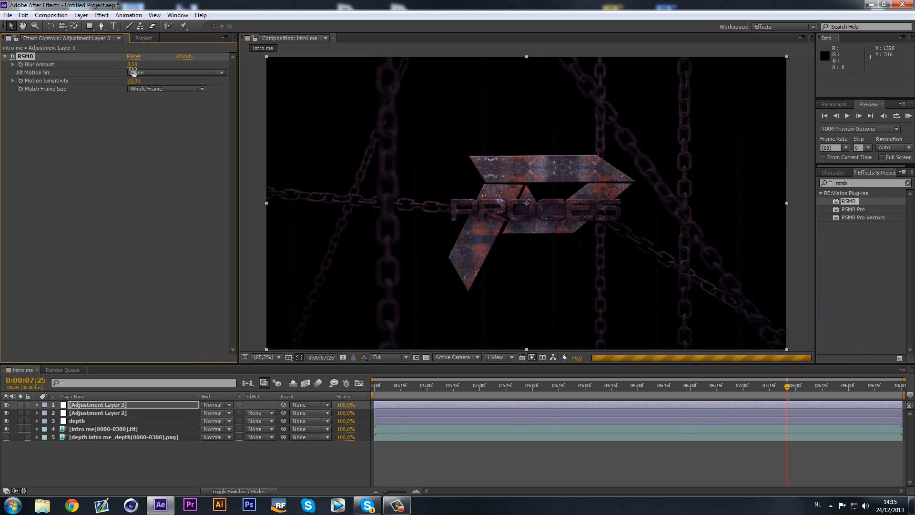
Step: Set the RSMB Blur Amount to 1.00 and check the motion blur at 0:00:06:07
click(132, 65)
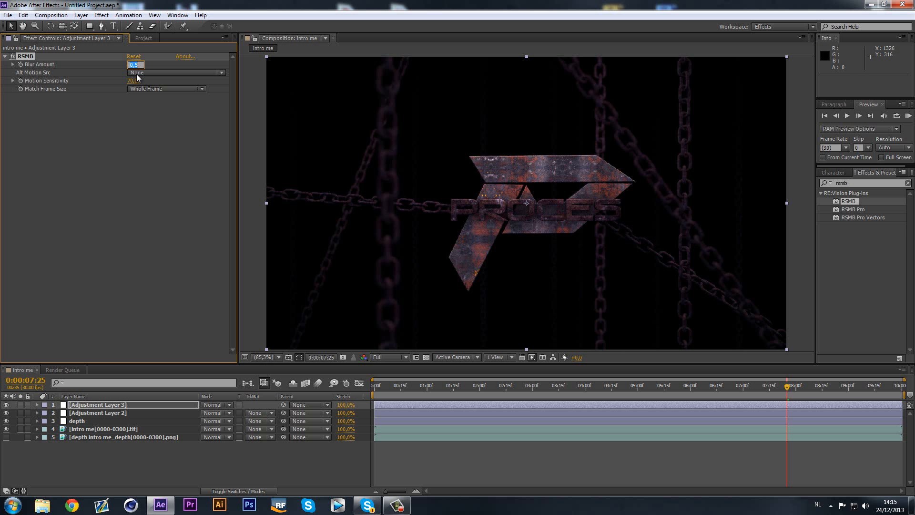
key(Return)
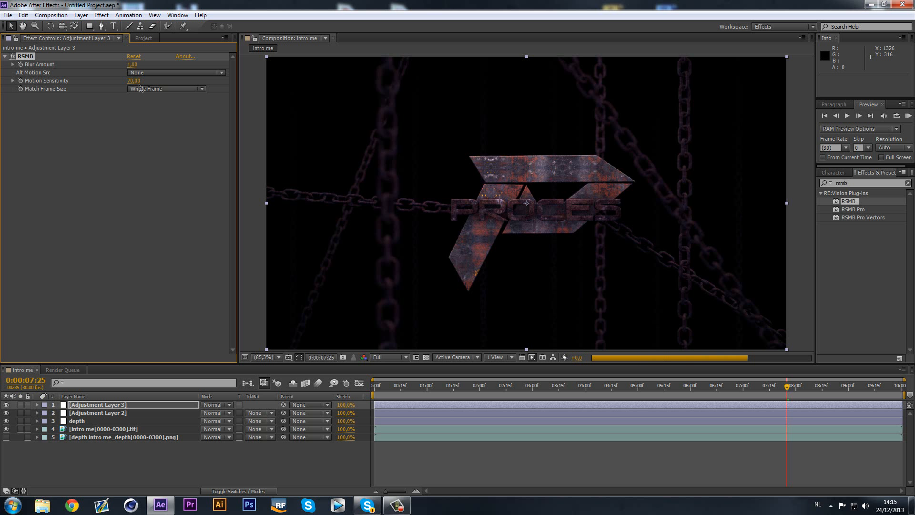
click(703, 386)
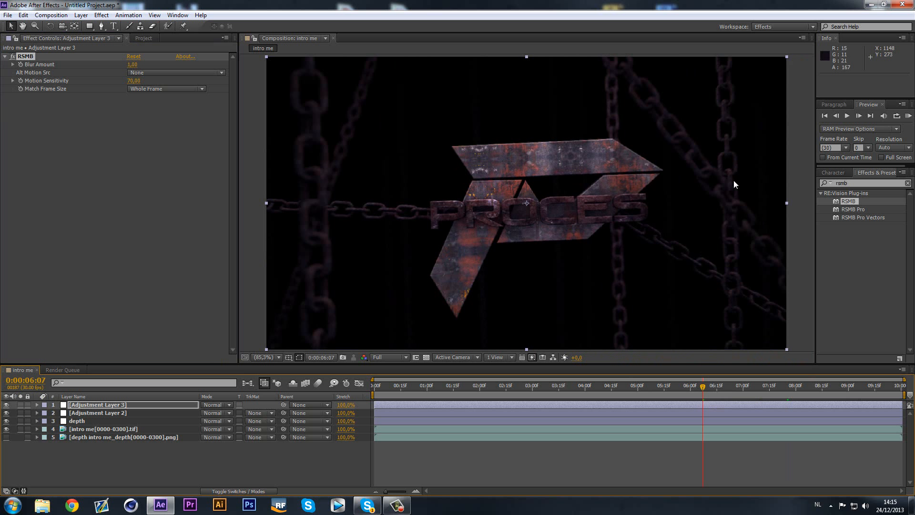
Step: Add another adjustment layer at the top of the layer stack and apply the Motion Tile effect to it
right_click(204, 476)
mouse_move(257, 378)
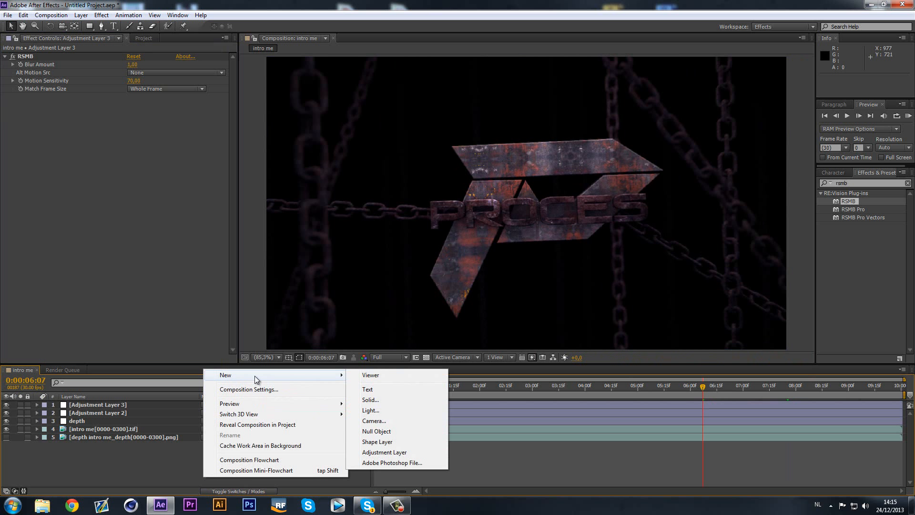
click(389, 453)
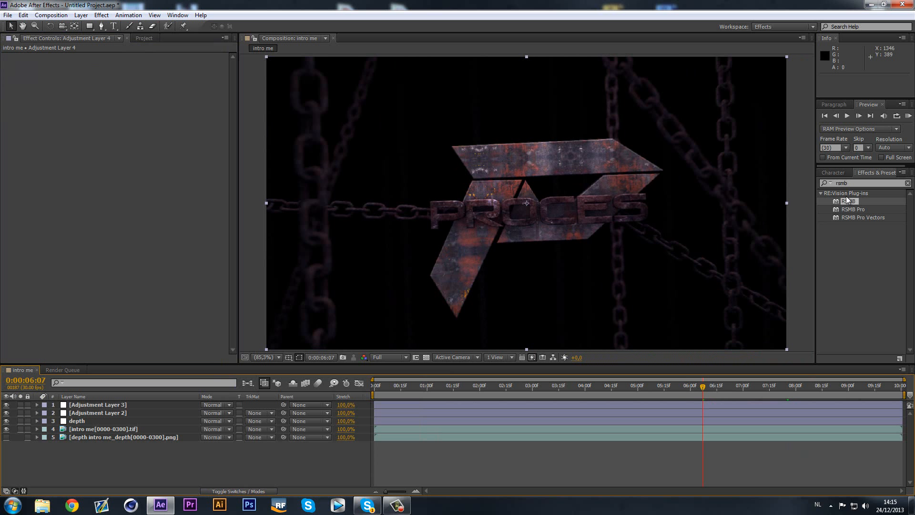
key(ctrl+5)
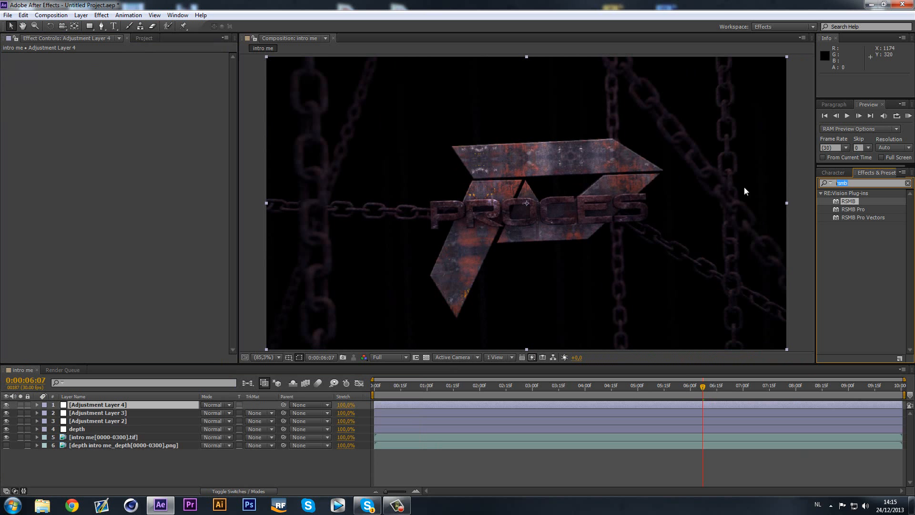
text(mto)
key(BackSpace)
key(BackSpace)
text(otion)
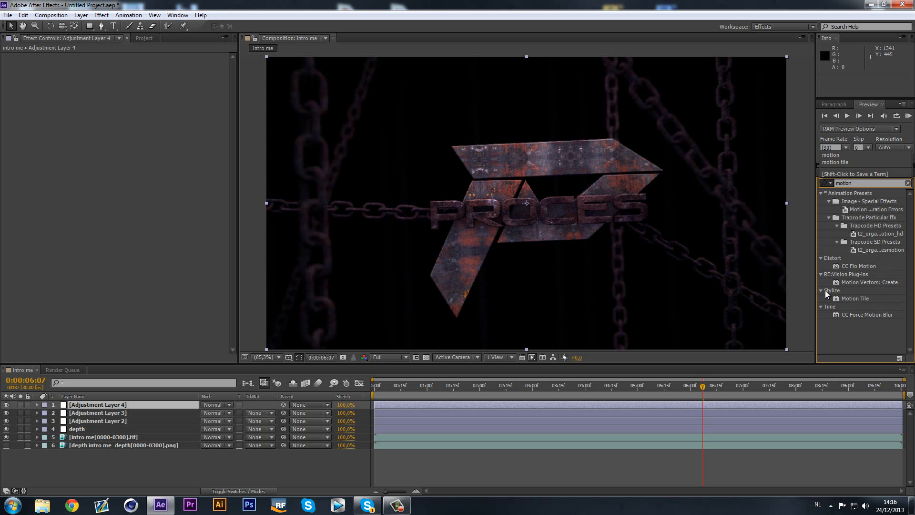
drag(856, 300, 157, 408)
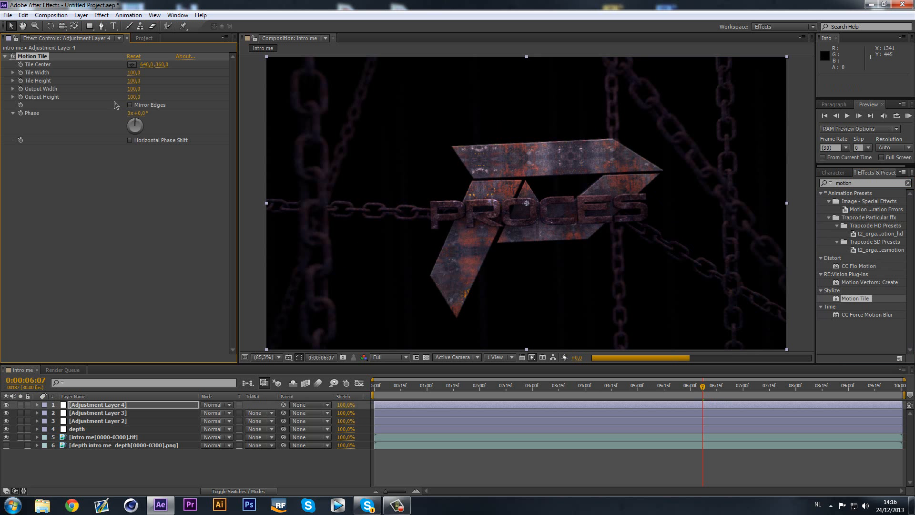
Step: Set the Motion Tile Output Height to 80 and check the letterbox bars along the timeline up to 0:00:06:25
click(133, 96)
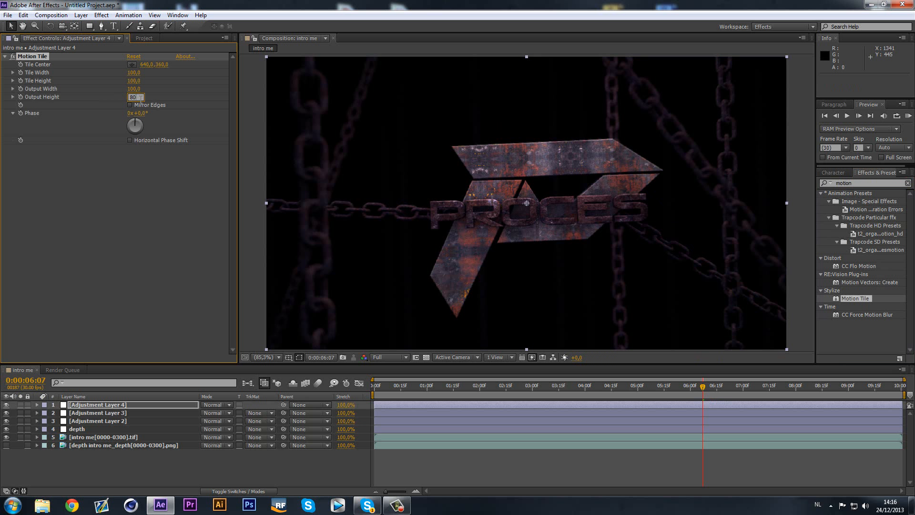
key(Return)
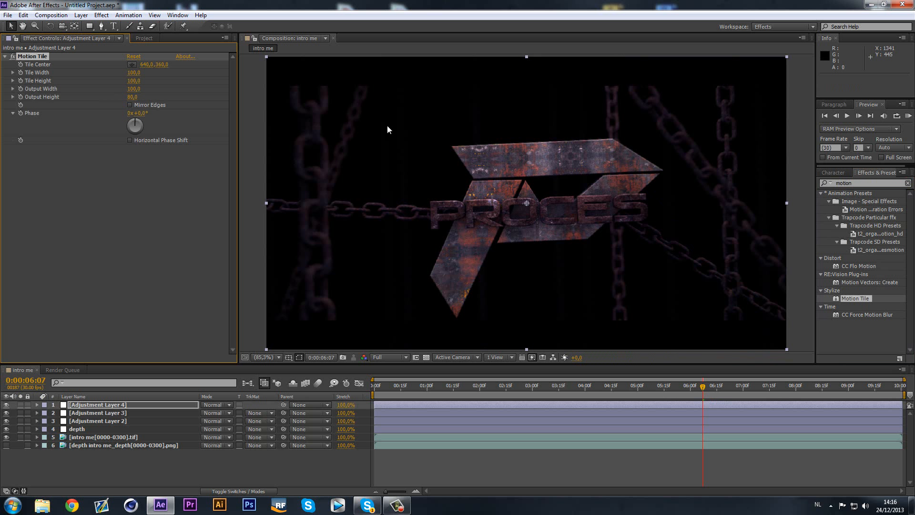
click(127, 475)
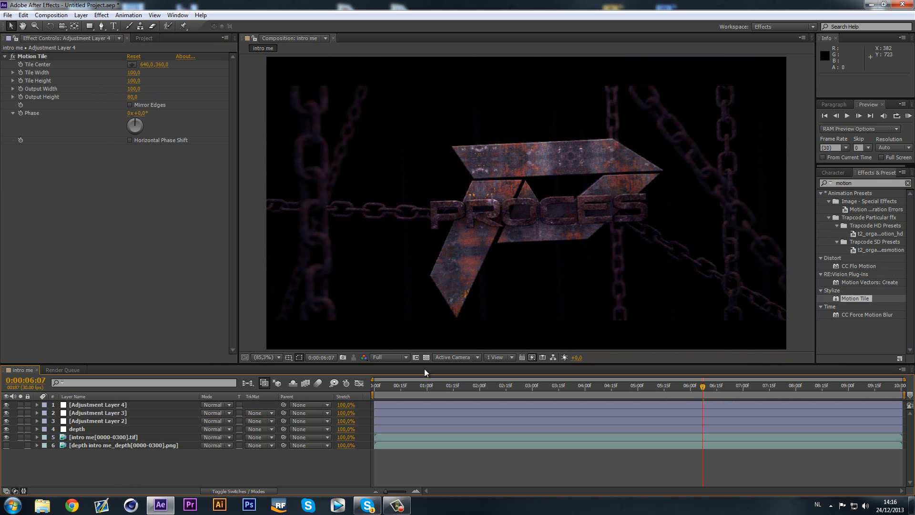
drag(405, 385, 735, 387)
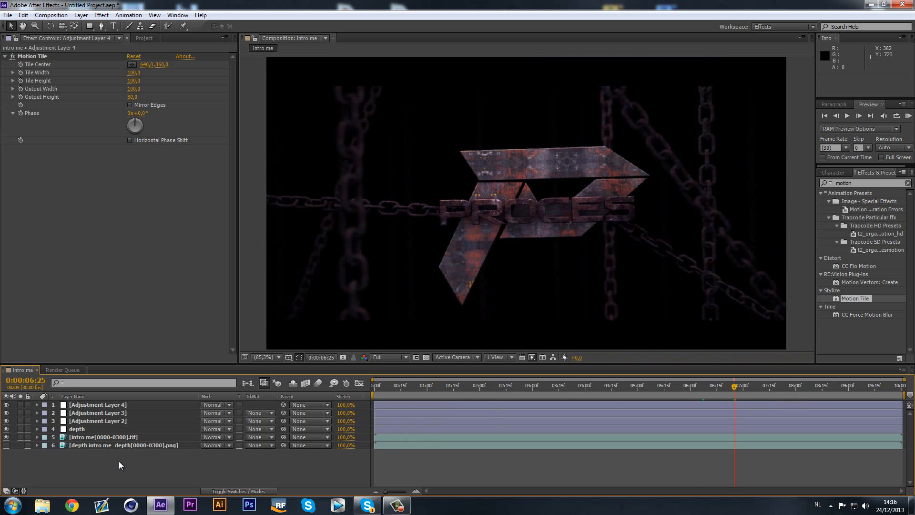
Step: Create a black solid at composition size, 1280 x 720 px, at the top of the layer stack
right_click(107, 458)
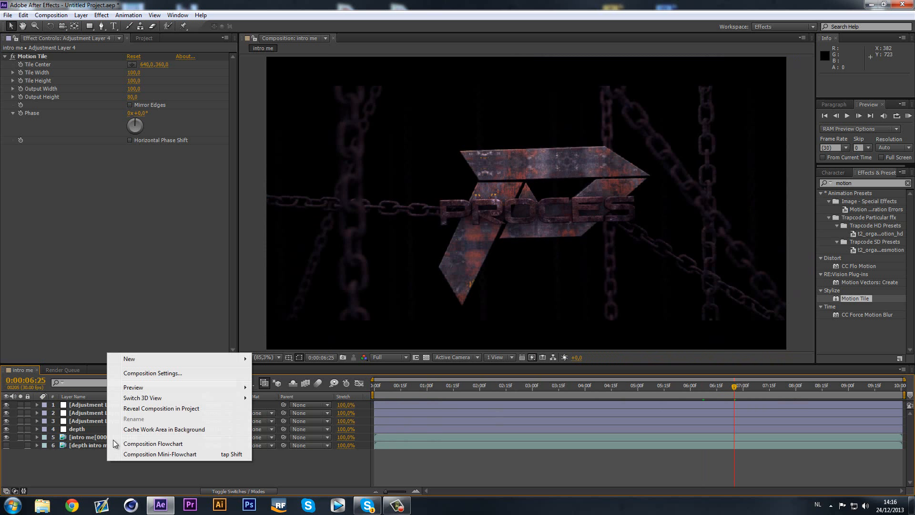
mouse_move(142, 360)
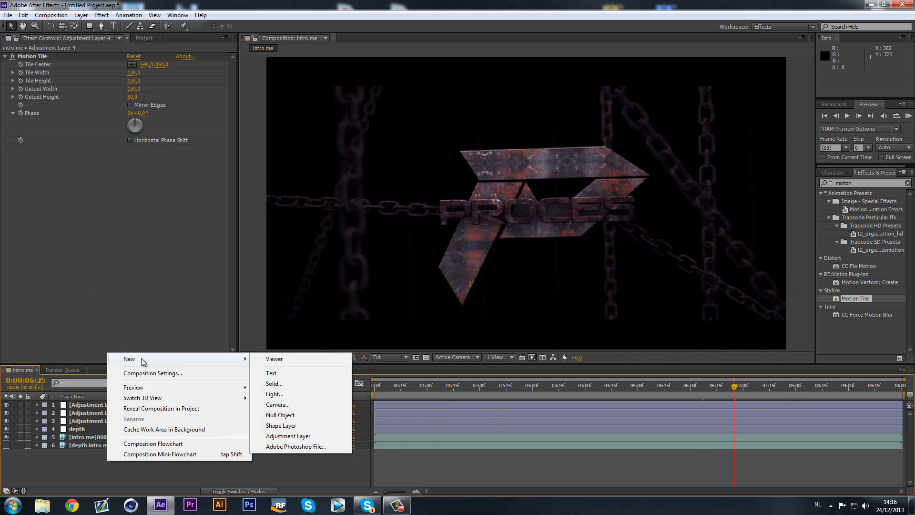
click(300, 383)
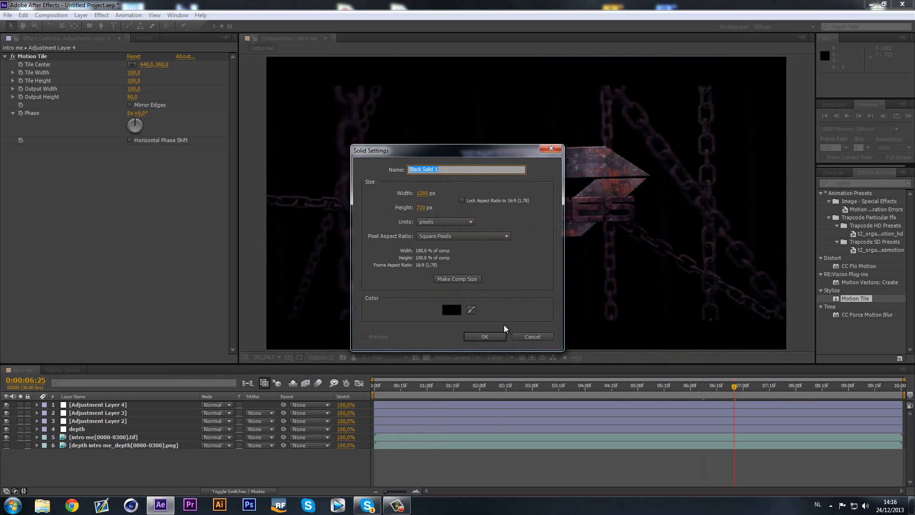
click(485, 336)
Step: Keyframe the black solid's opacity from 100% at the first frame to 0% at 0:00:01:13 for a fade-in
click(38, 404)
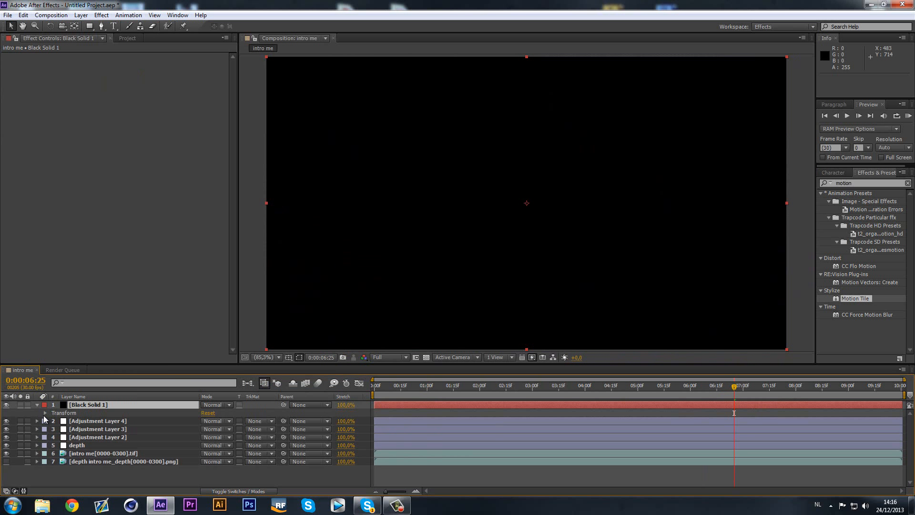
click(45, 413)
drag(388, 388, 356, 393)
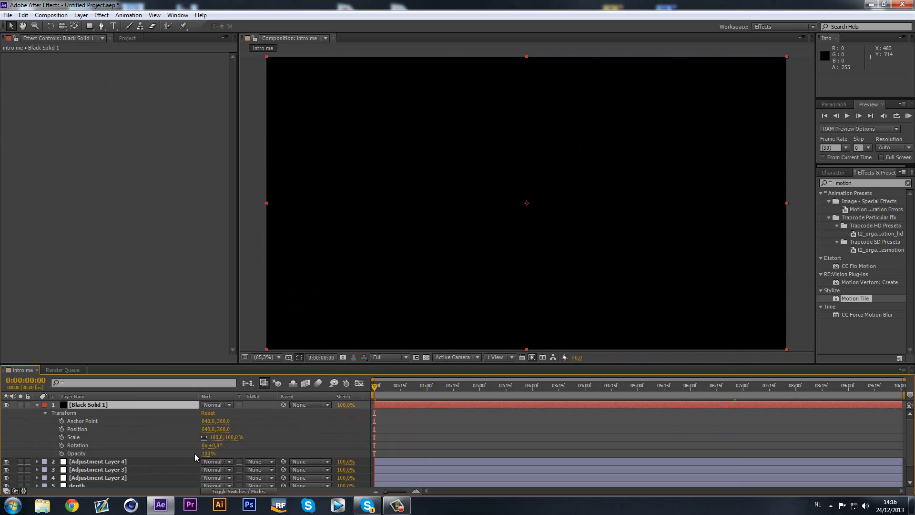
click(61, 453)
drag(424, 386, 428, 387)
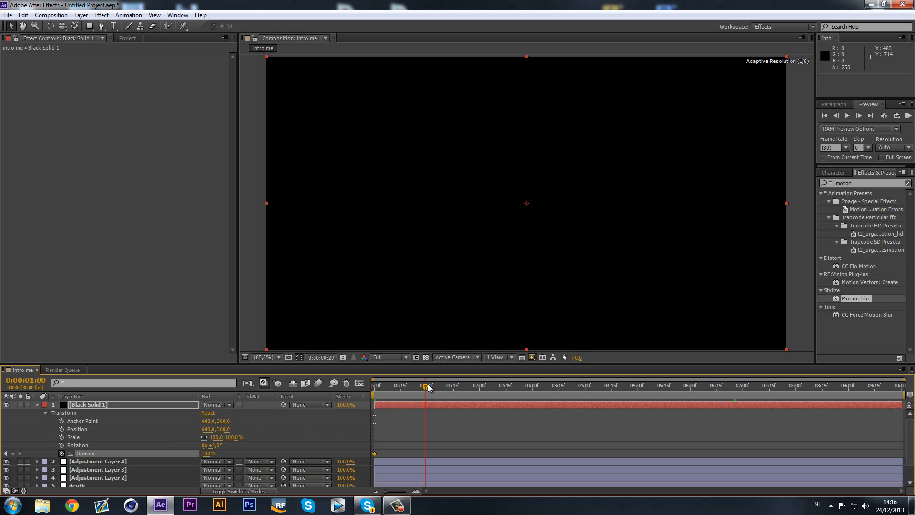
drag(206, 453, 101, 453)
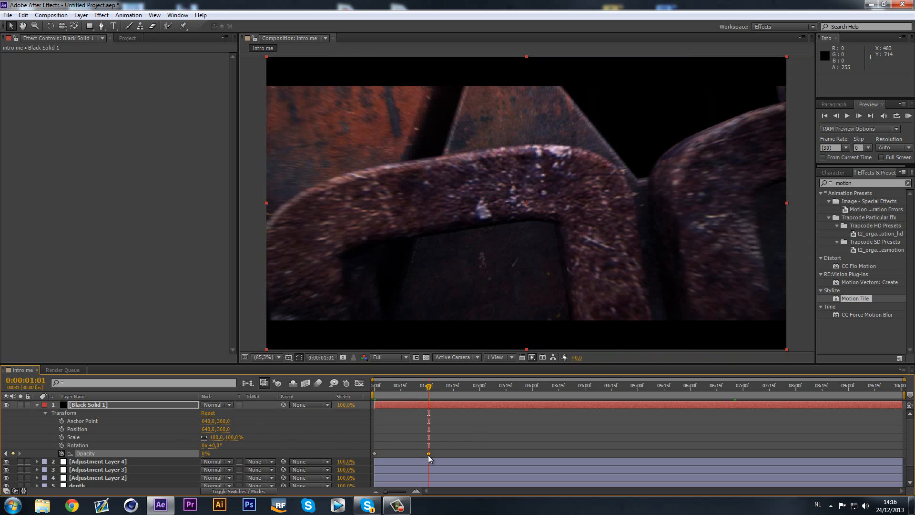
drag(429, 453, 449, 453)
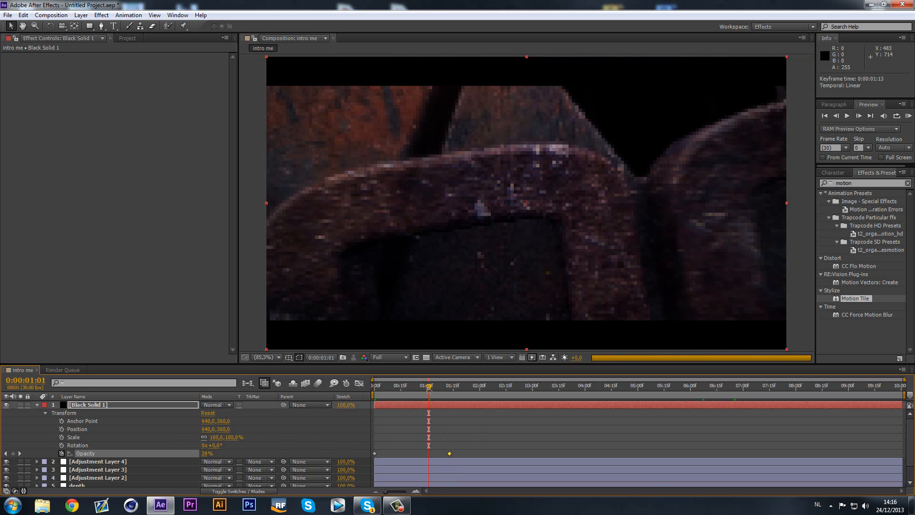
Step: Keyframe the black solid's opacity at 0% at 0:00:09:02 and 100% at 0:00:10:00 for a fade-out, and collapse the layer
drag(442, 386, 853, 395)
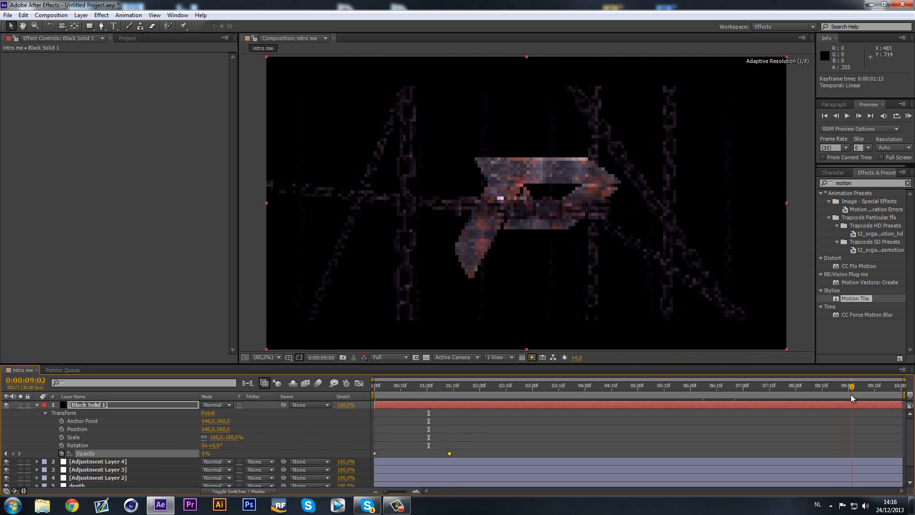
click(13, 453)
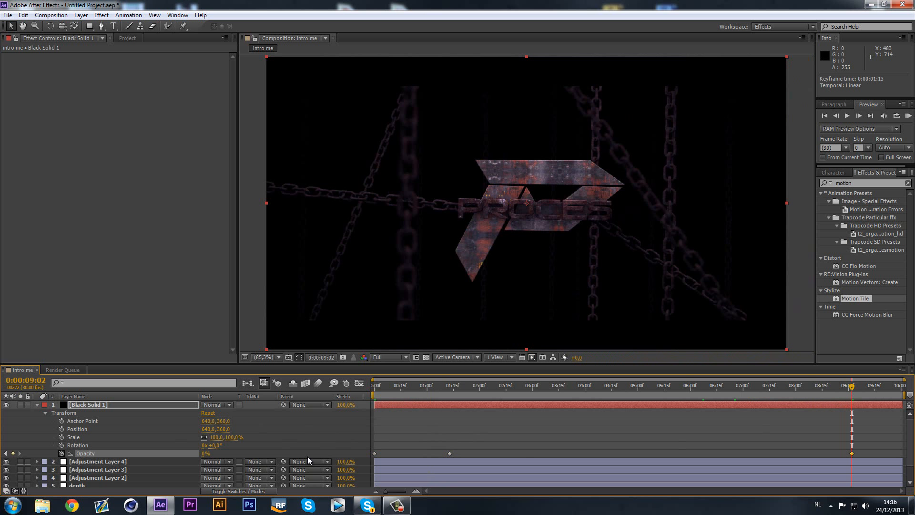
click(900, 386)
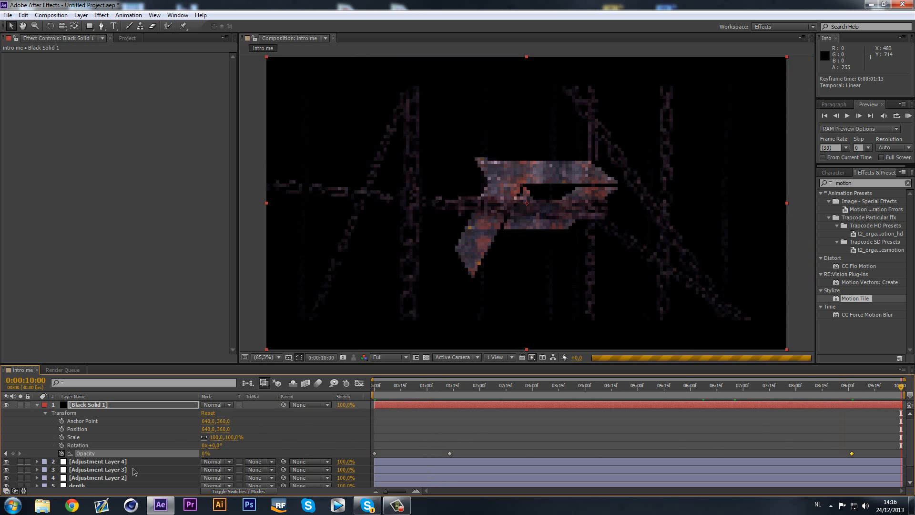
drag(205, 453, 290, 449)
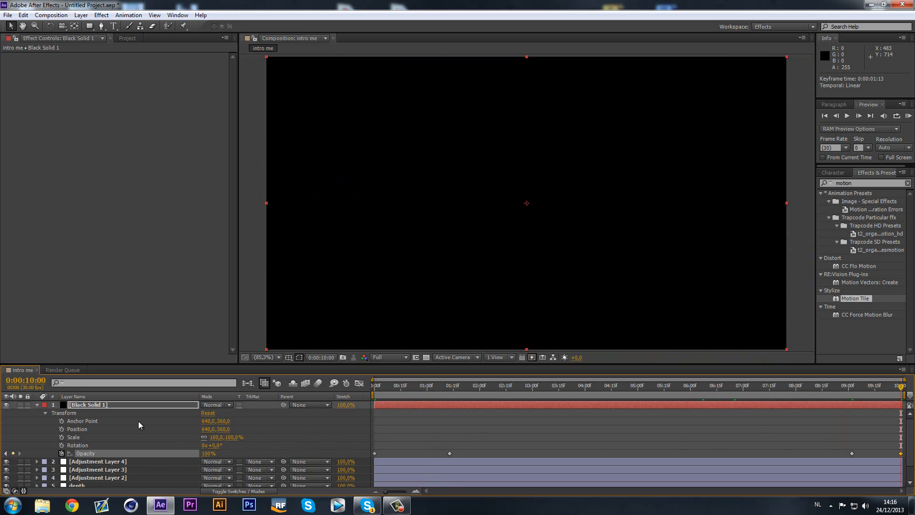
click(37, 405)
click(158, 475)
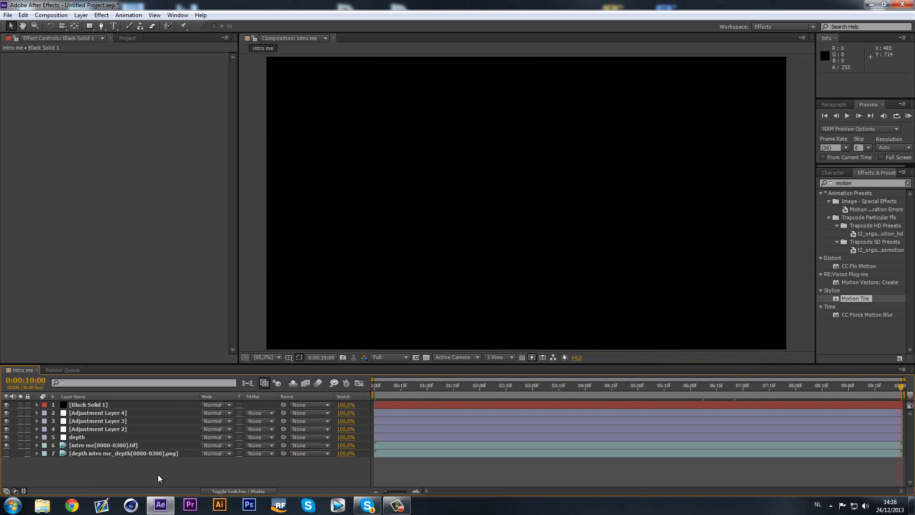
Step: Review the composition at several points along the timeline up to 0:00:08:18
drag(409, 389, 545, 395)
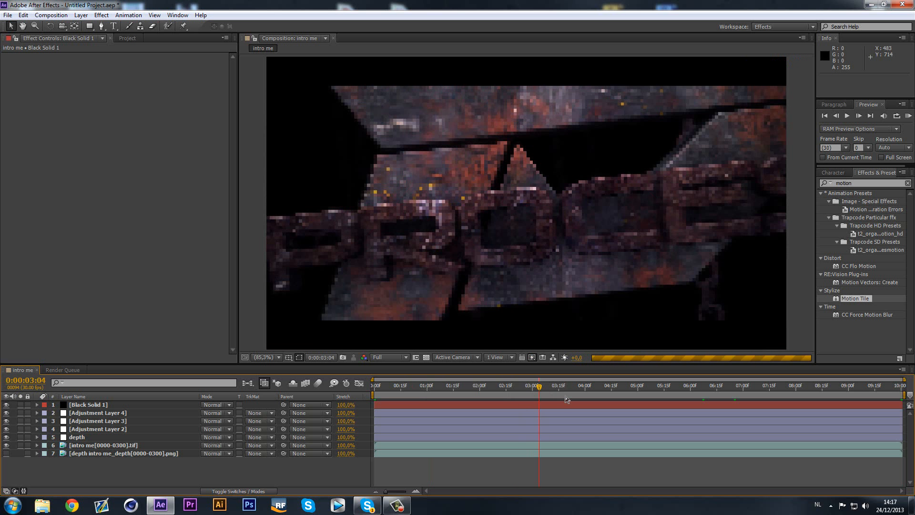
click(587, 388)
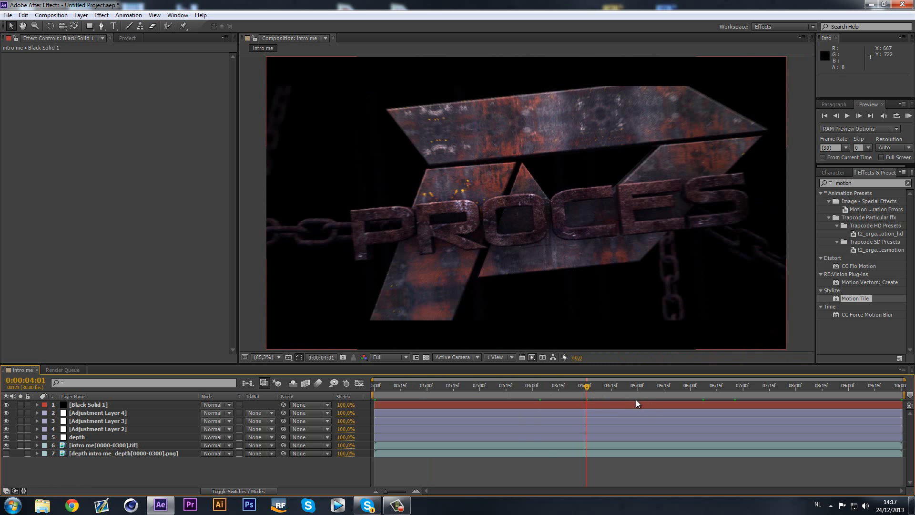
click(653, 385)
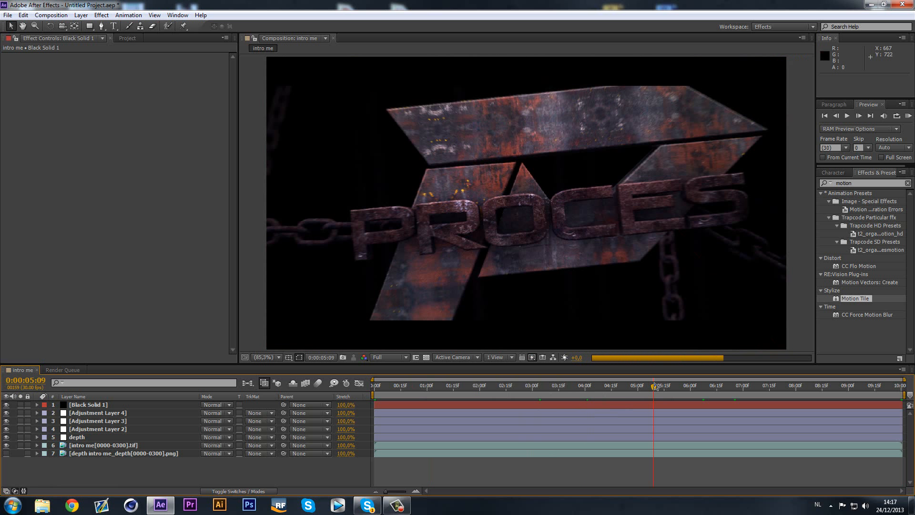
drag(653, 385, 750, 388)
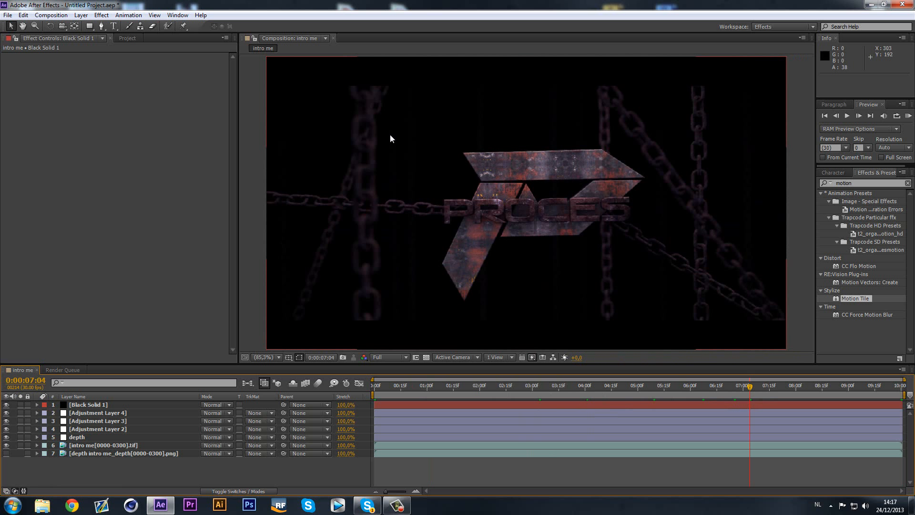
click(828, 387)
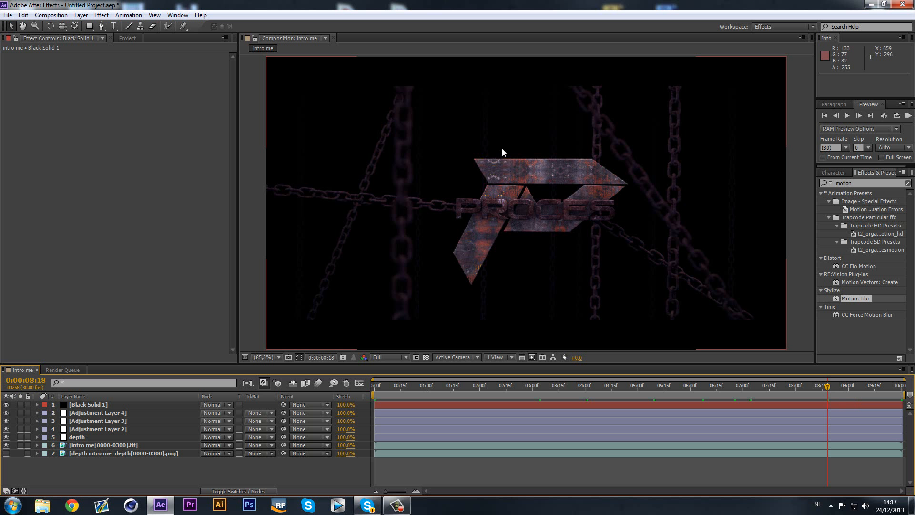
click(874, 325)
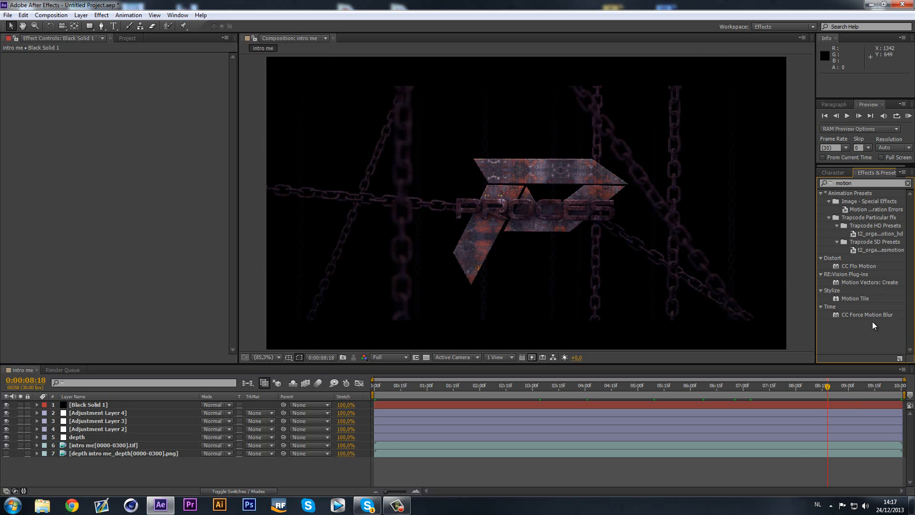
Step: Clear the "motion" filter from the effects search so the full list of effect categories is shown
click(906, 183)
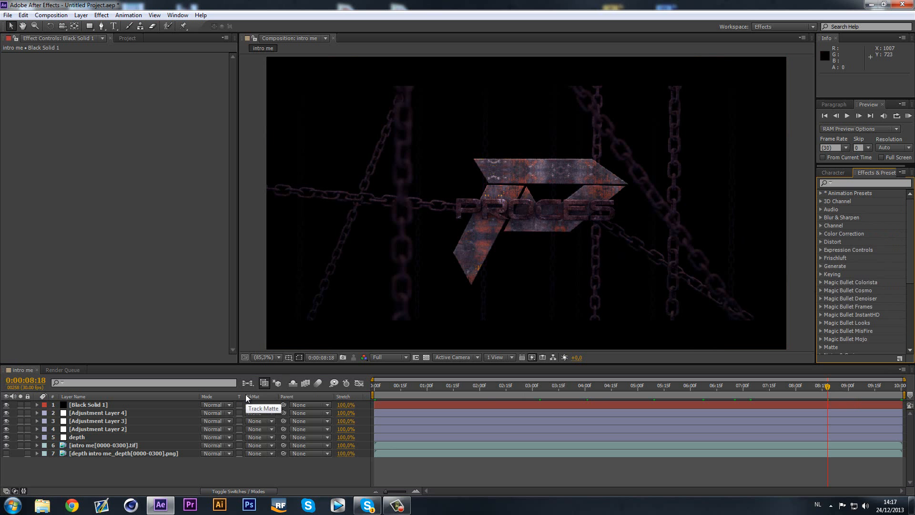
mouse_move(847, 165)
mouse_down()
mouse_move(861, 165)
mouse_move(850, 167)
mouse_up()
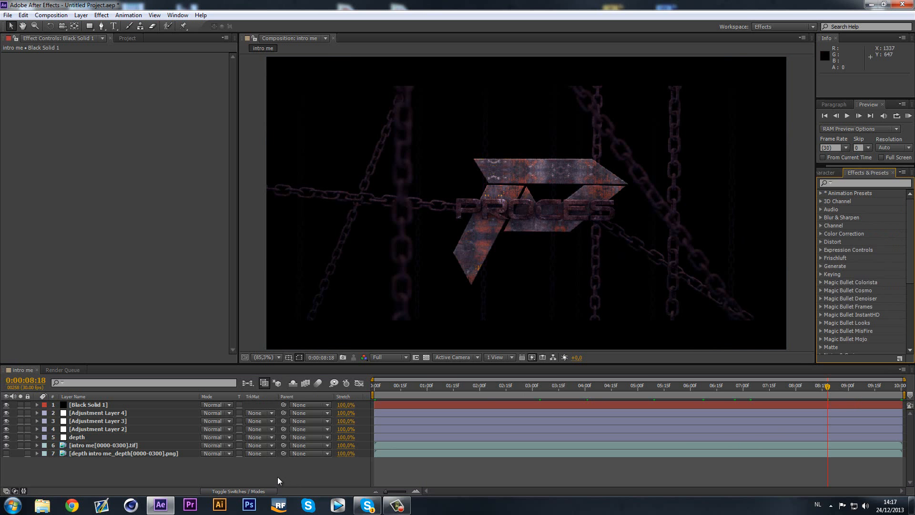
click(367, 505)
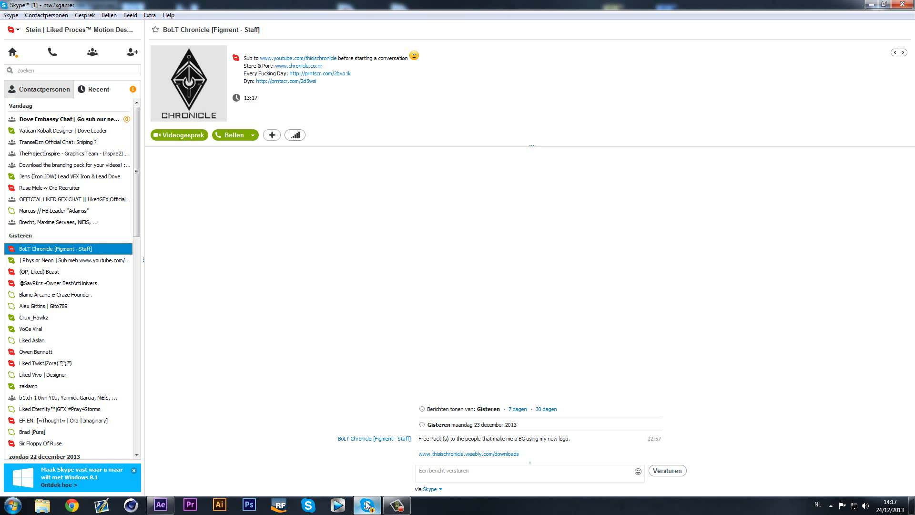
click(366, 505)
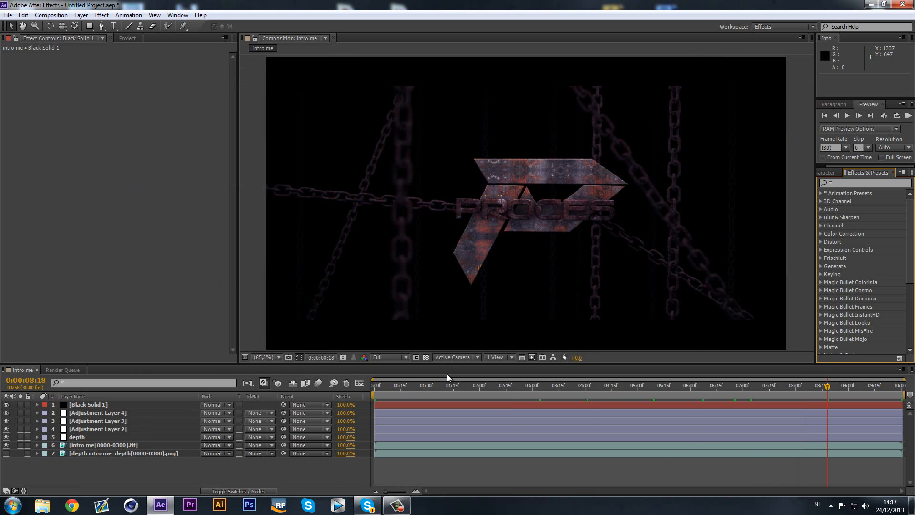
Step: Enlarge the composition view slightly and show the project's footage items with nothing selected
drag(461, 365, 461, 370)
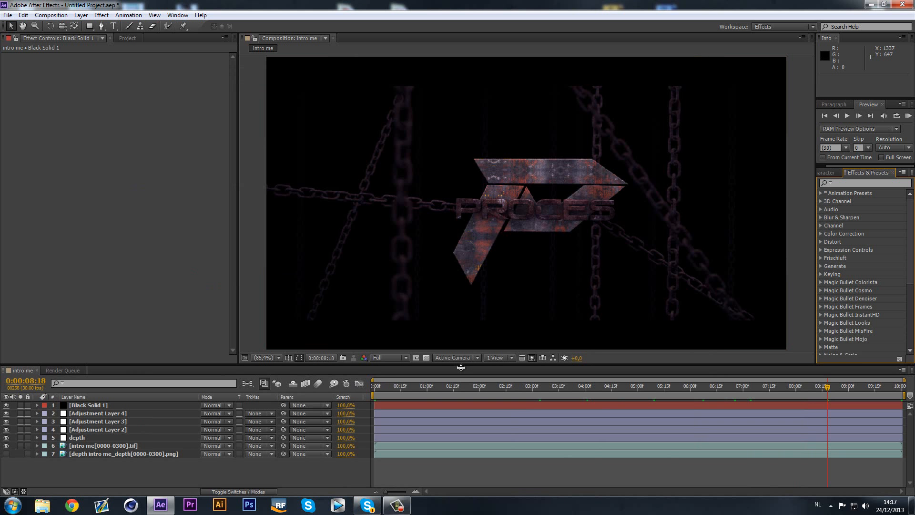
click(128, 38)
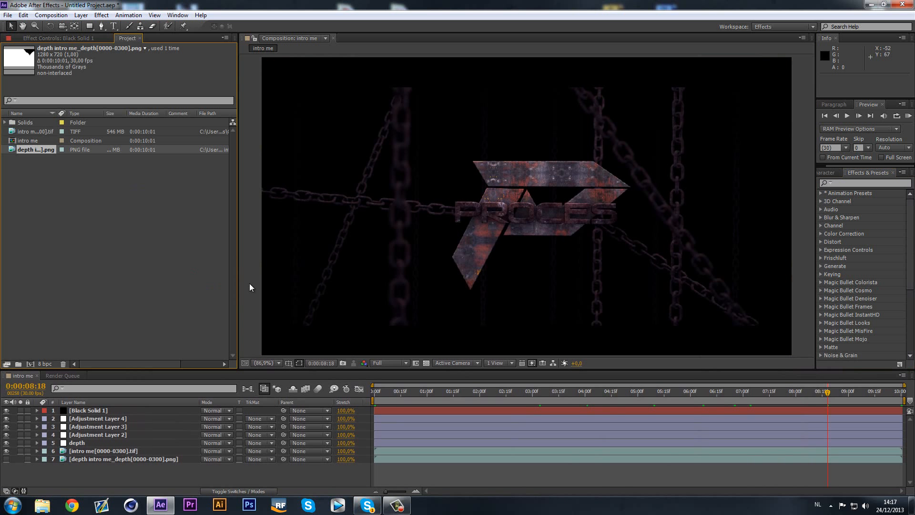
click(149, 273)
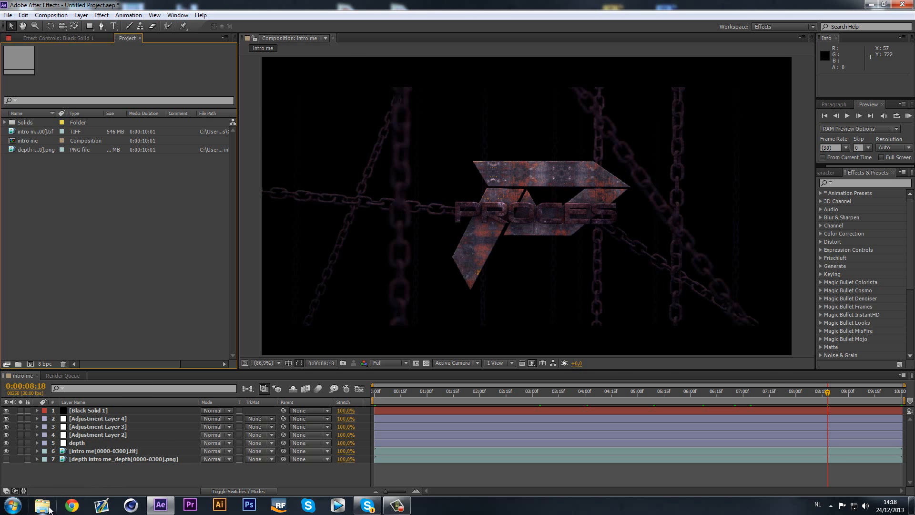
Step: Switch to Windows Explorer and open the LewiDesigns sound pack folder in the Video's library
click(42, 505)
click(176, 202)
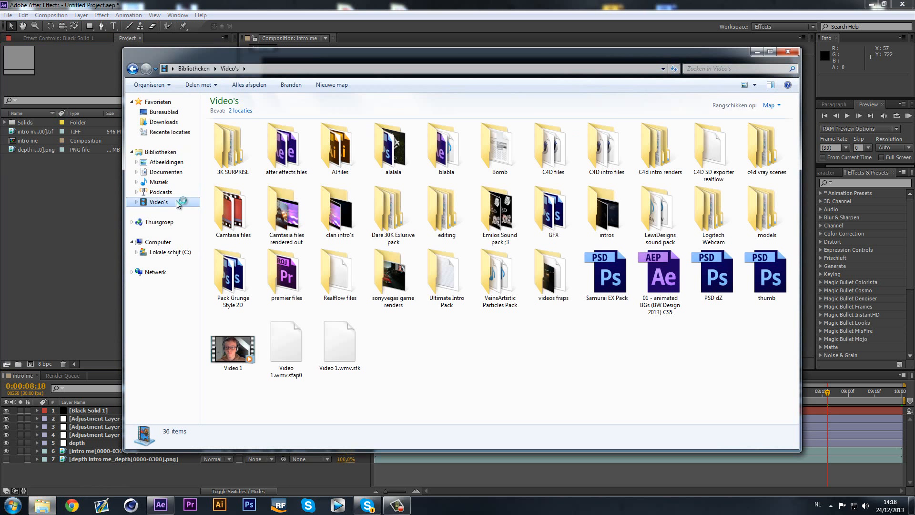
double_click(660, 214)
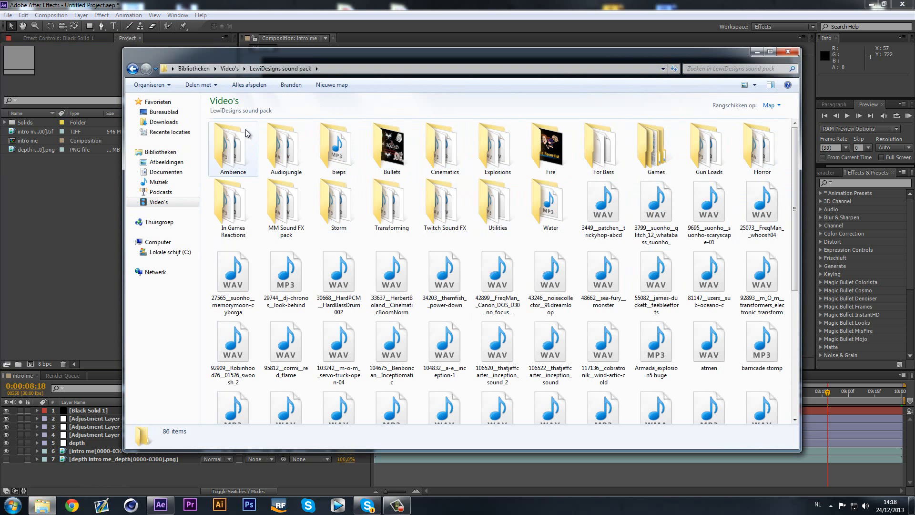
Step: Look inside the bieps folder and return to the LewiDesigns sound pack folder
double_click(342, 146)
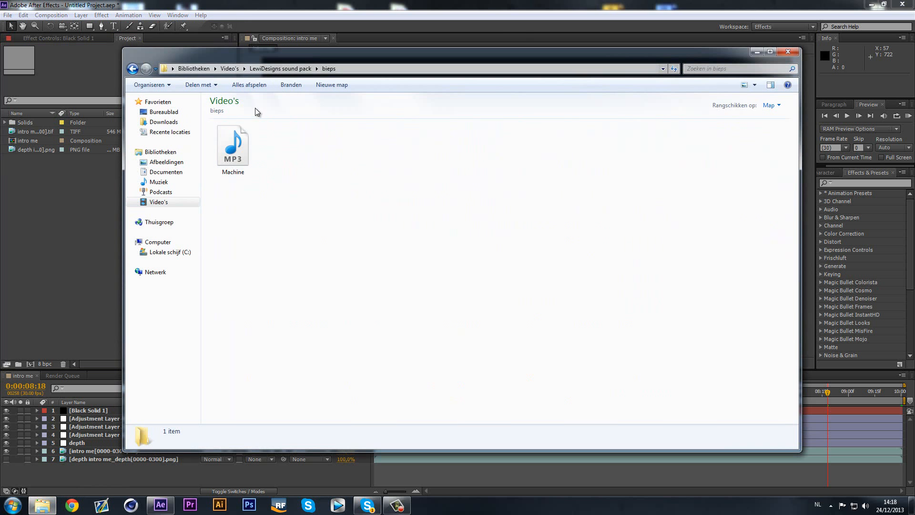
key(BackSpace)
drag(794, 197, 773, 146)
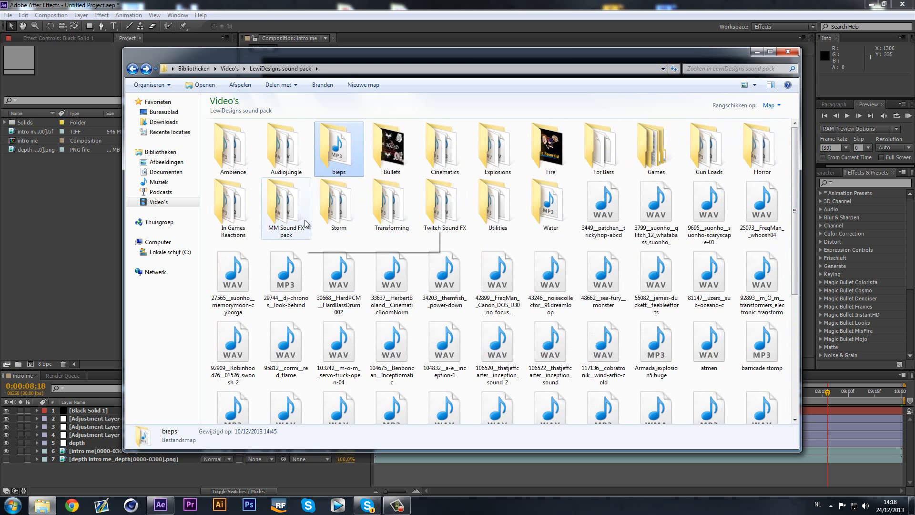
drag(354, 57, 524, 340)
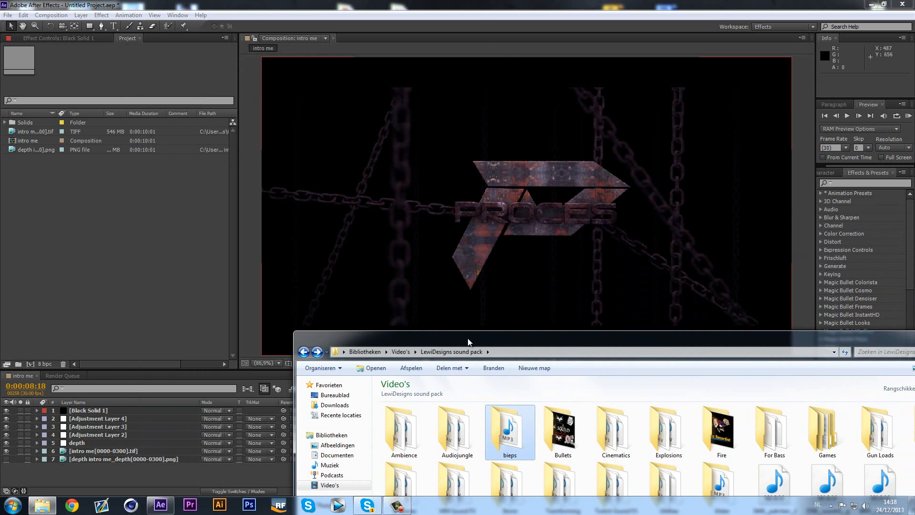
drag(470, 338, 287, 61)
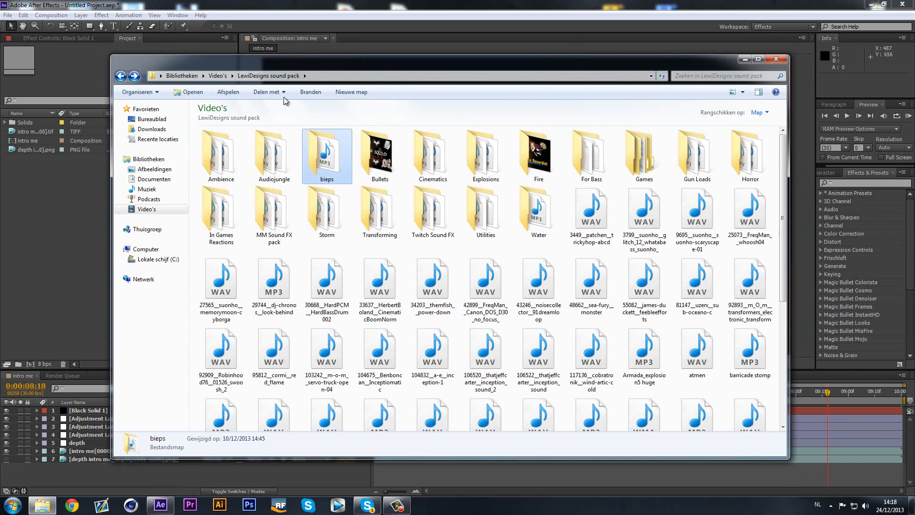
Step: Audition both CinematicWhooshImpact files, Deep Drum Impact and Transformer Stingers 01 A from the Audiojungle folder, and pause playback
double_click(279, 164)
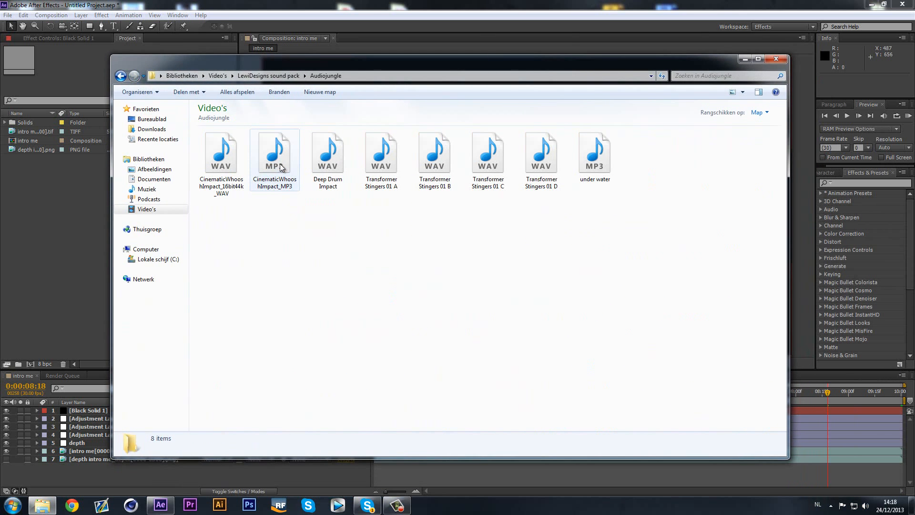
click(280, 163)
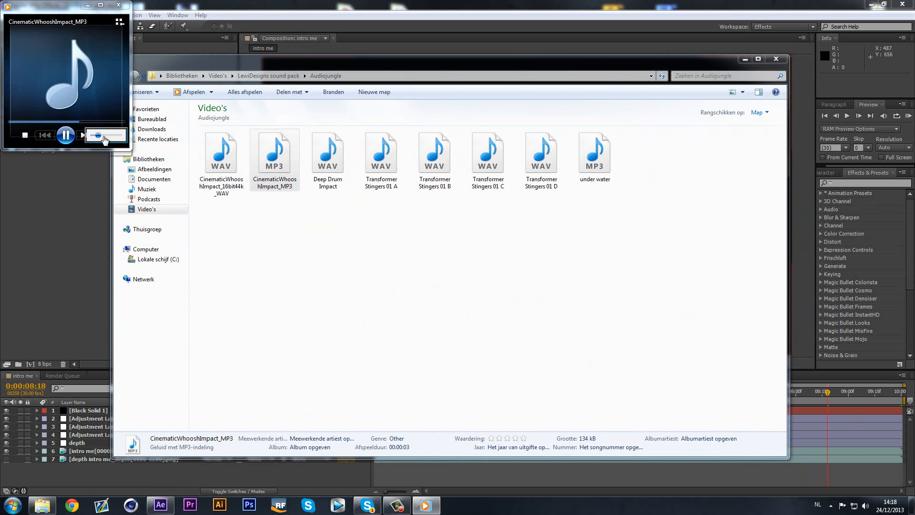
double_click(212, 153)
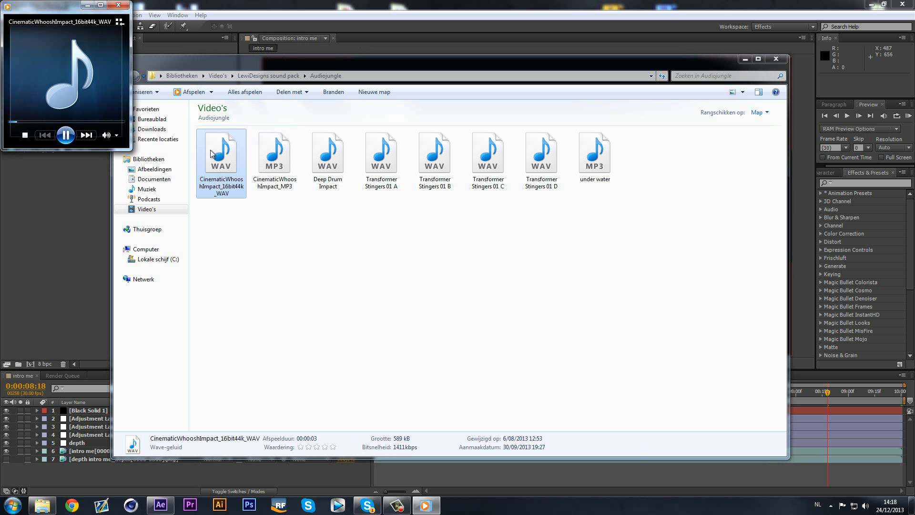
click(319, 160)
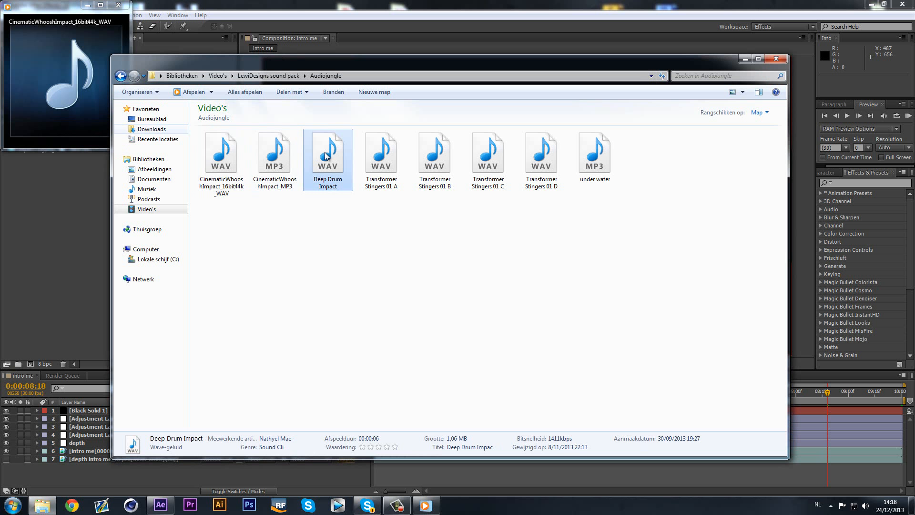
double_click(318, 152)
double_click(371, 157)
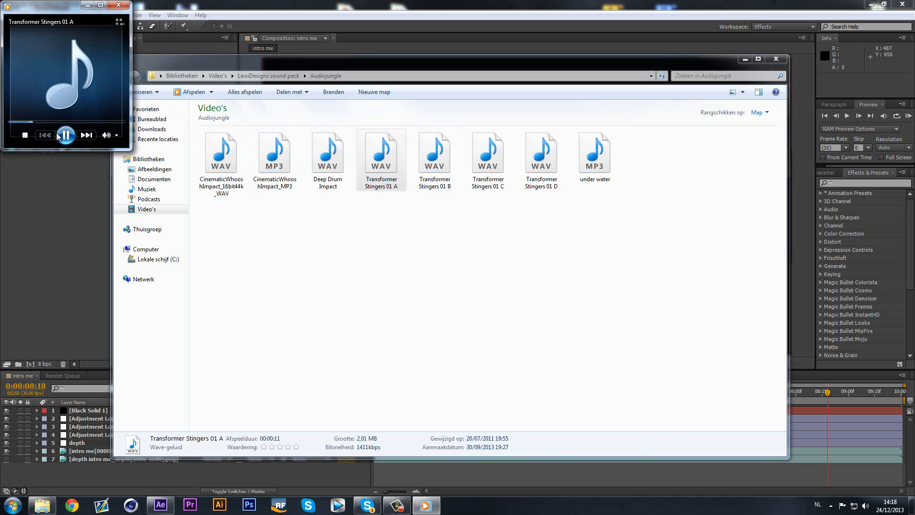
click(66, 135)
Step: Audition the Machine sound in the bieps folder of the sound pack and pause it
drag(155, 61, 193, 57)
click(158, 72)
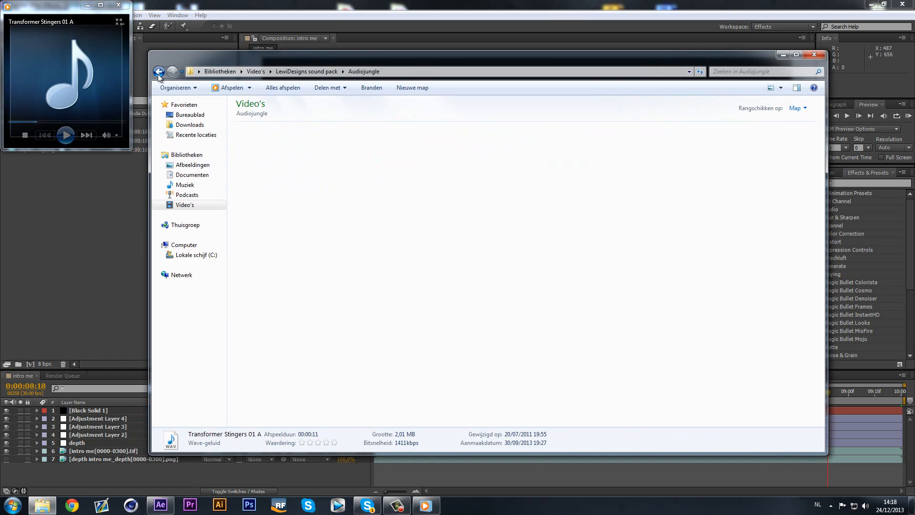
double_click(367, 150)
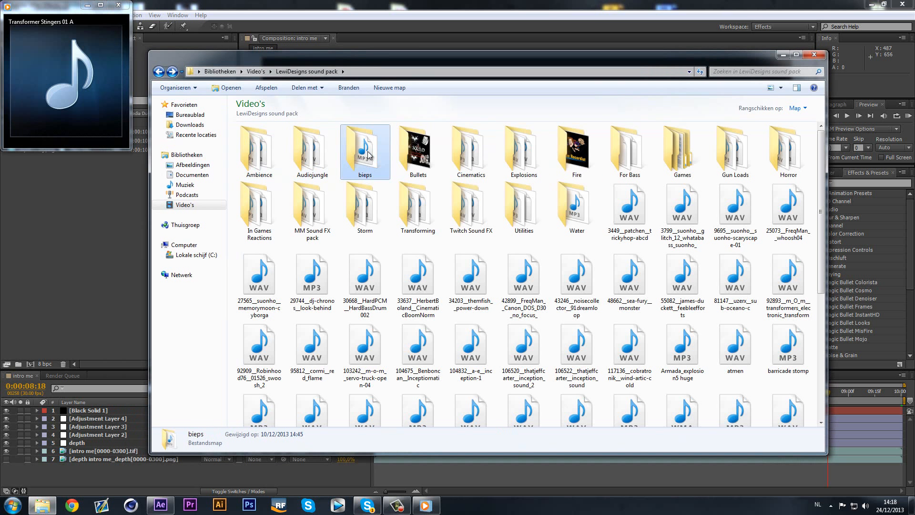
double_click(267, 145)
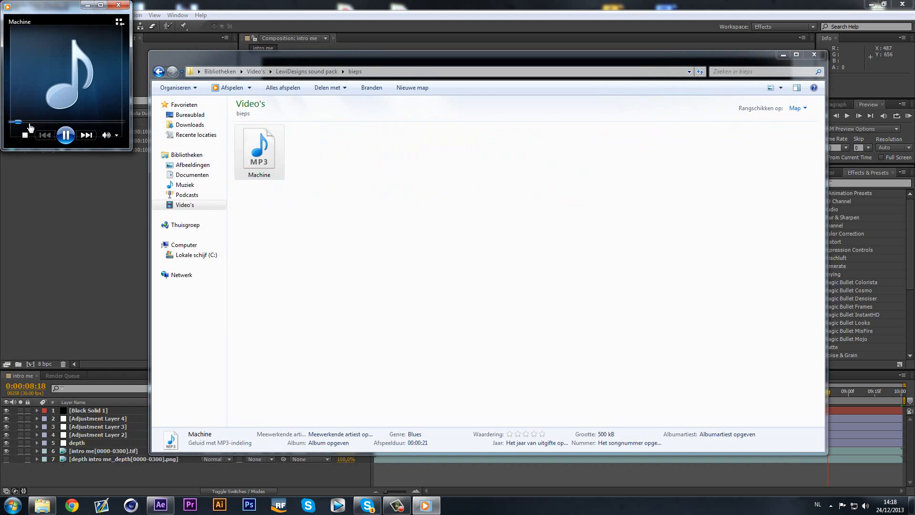
click(65, 135)
Step: Audition this-drone-is-huge from the sound pack's Ambience folder, skipping ahead in the track
click(159, 71)
double_click(241, 151)
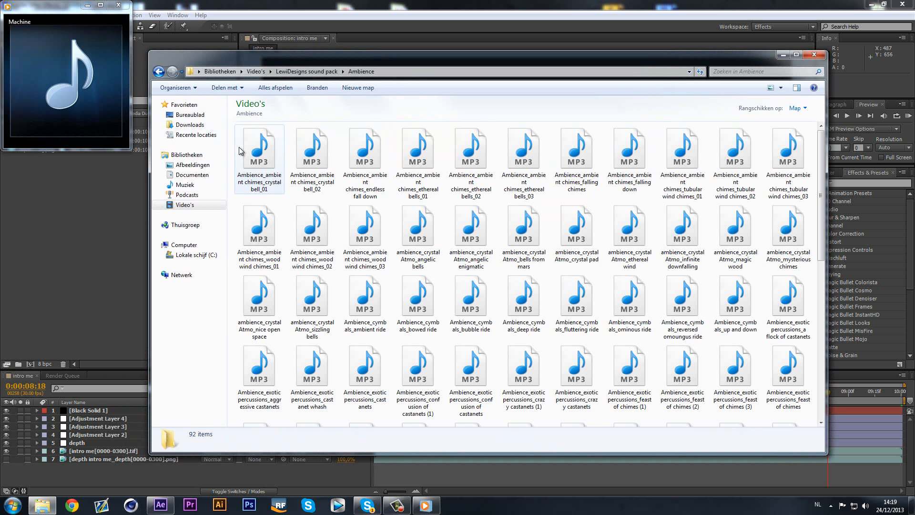
scroll(415, 193, down, 5)
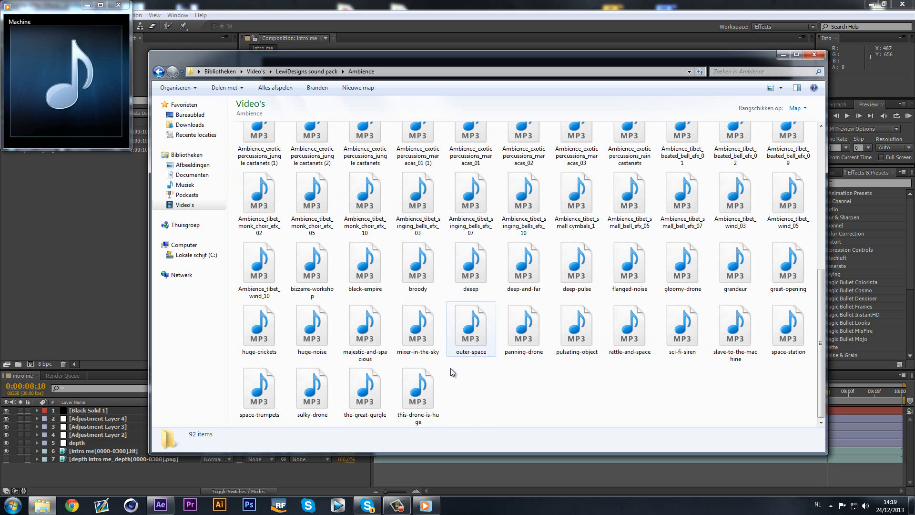
click(421, 386)
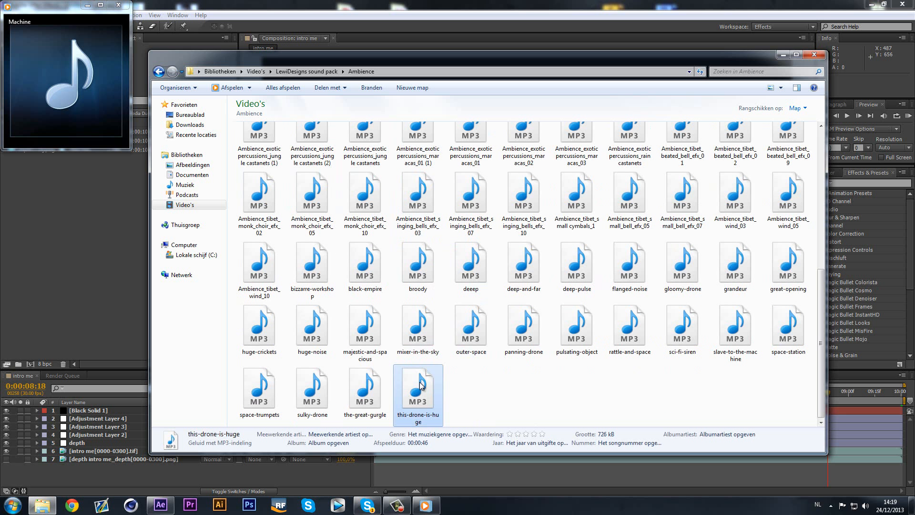
double_click(421, 387)
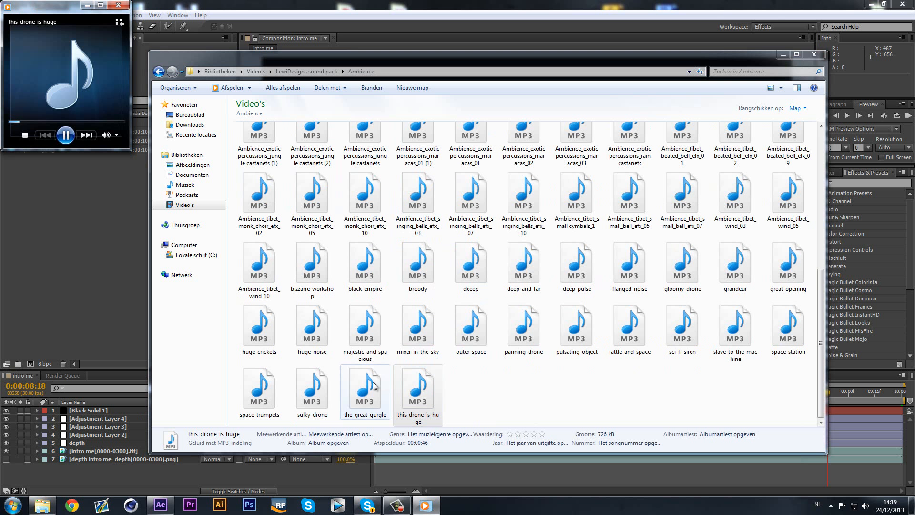
click(50, 122)
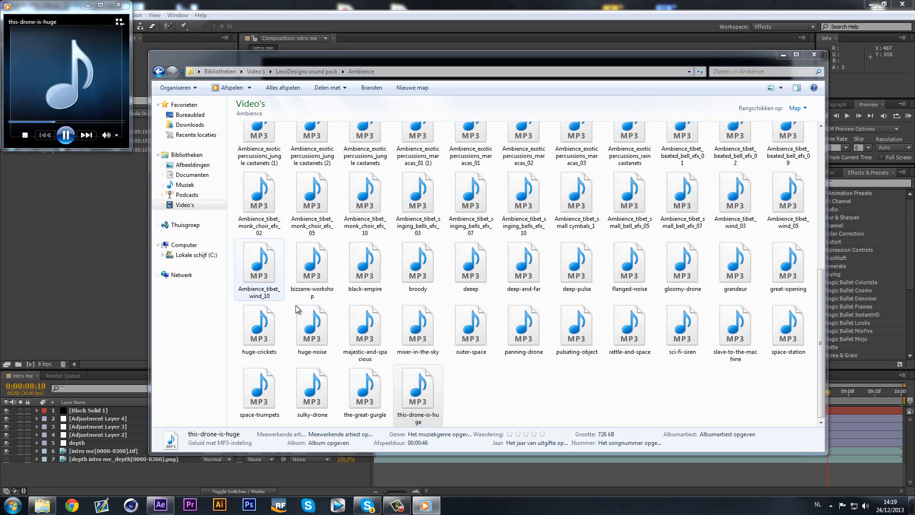
Step: Audition the-great-gurgle, sulky-drone, space-trumpets and space-station from the Ambience folder
double_click(347, 376)
double_click(324, 381)
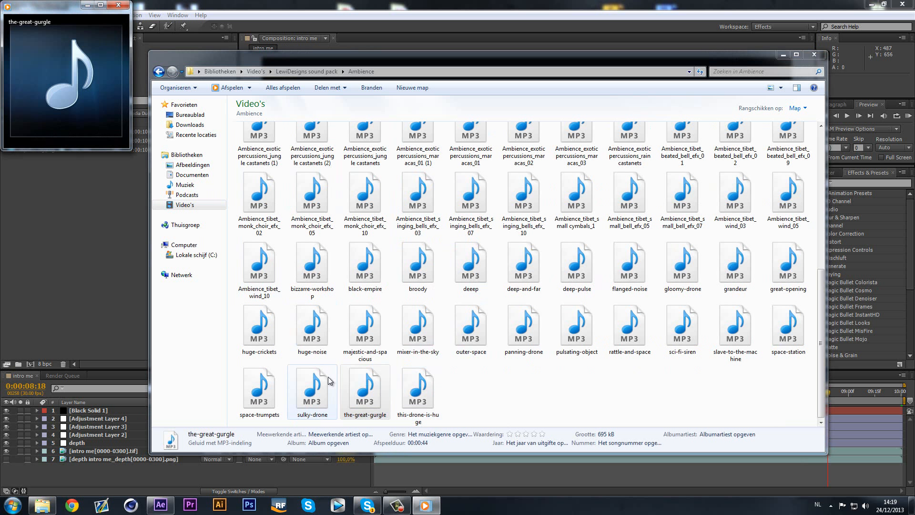
double_click(260, 391)
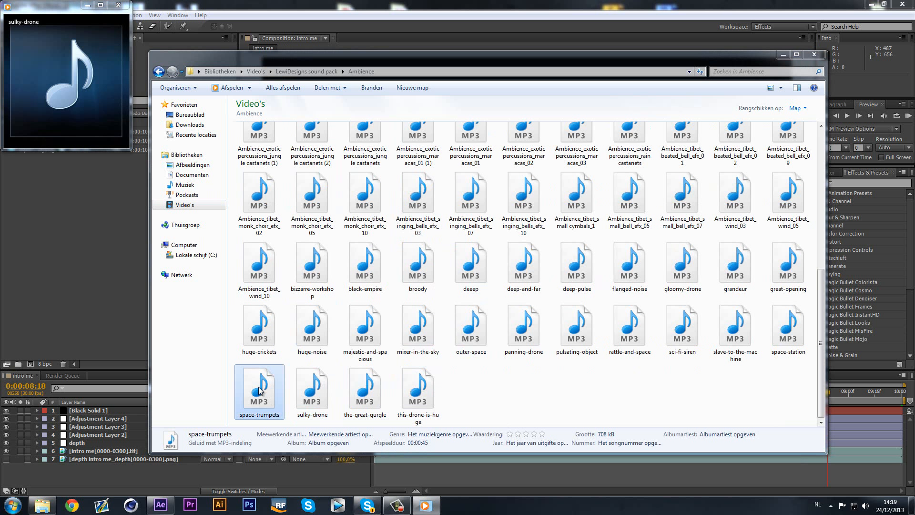
double_click(789, 335)
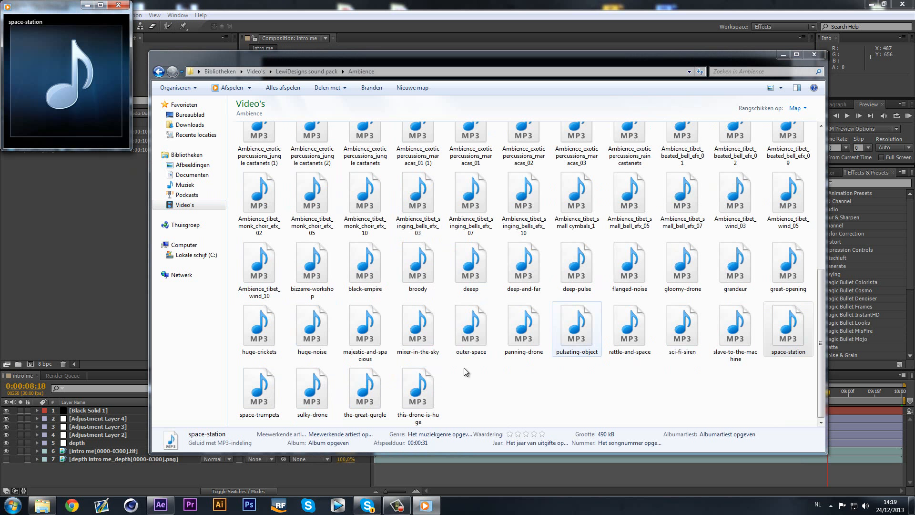
Step: Compare space-trumpets with sulky-drone and import space-trumpets.mp3 into the After Effects project
double_click(247, 387)
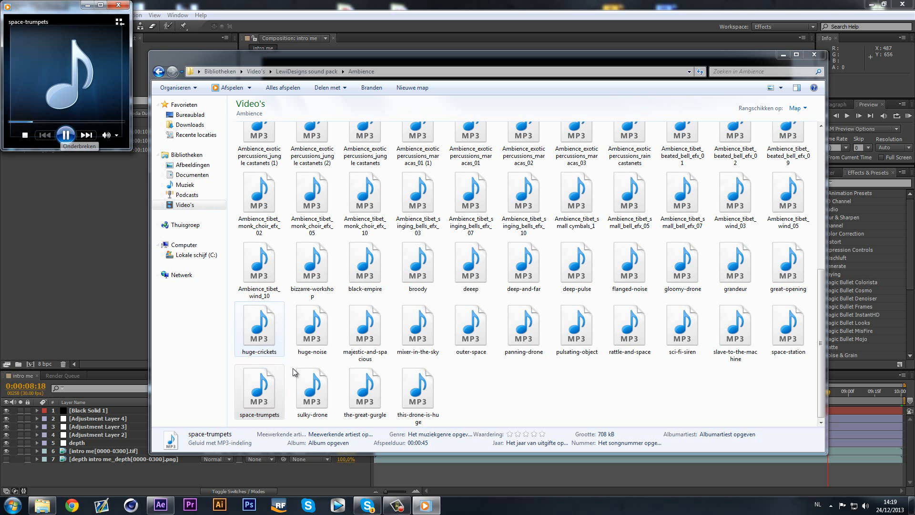
double_click(309, 392)
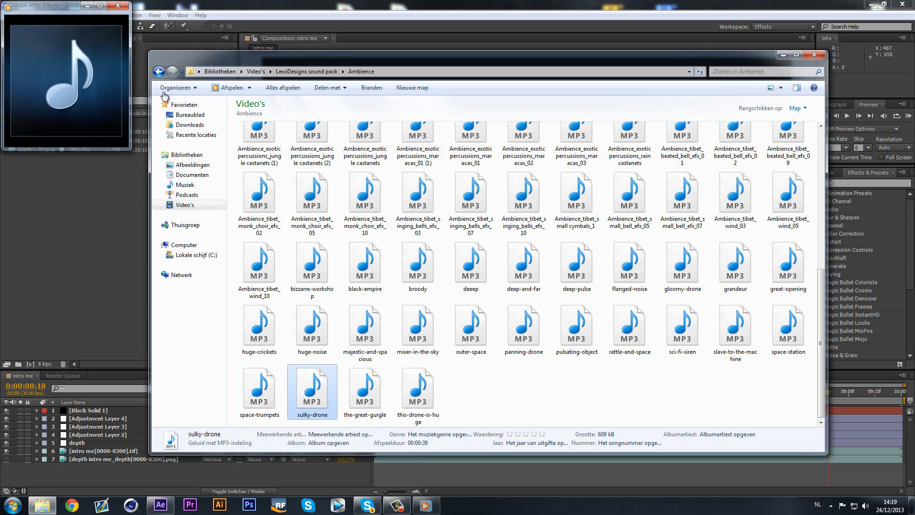
drag(260, 389, 96, 250)
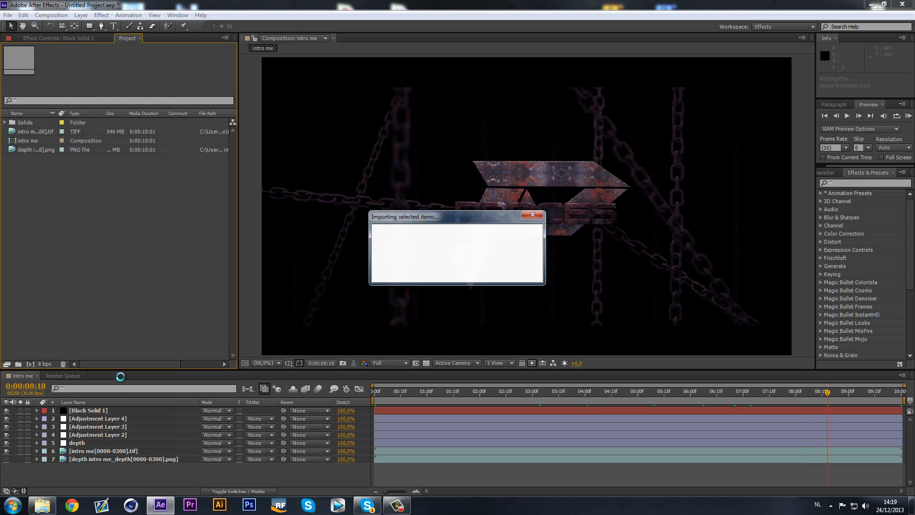
Step: Save the project on the desktop (Bureaublad) as "intro tutorial"
click(8, 15)
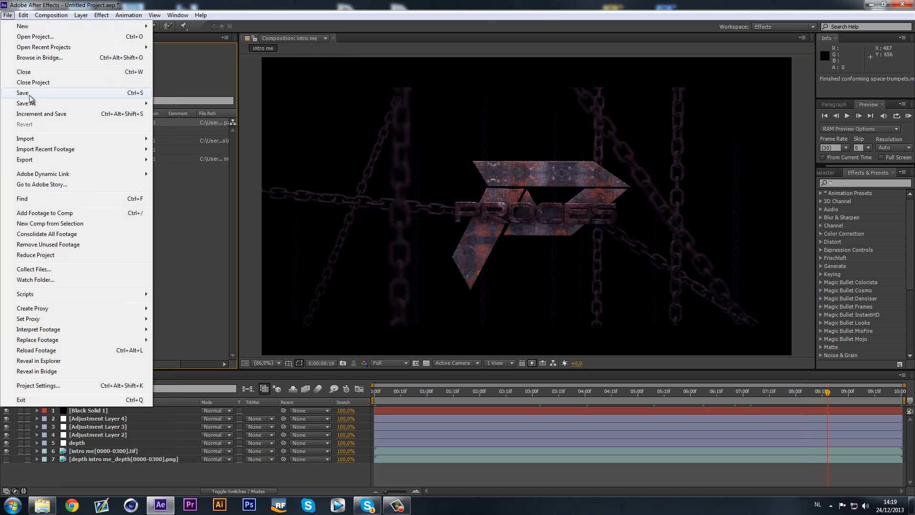
click(30, 93)
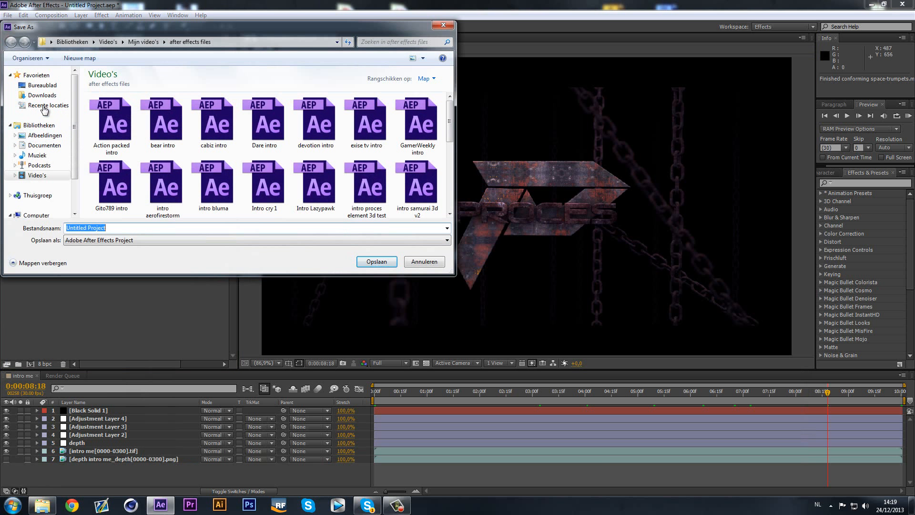
click(42, 85)
click(143, 228)
text(i)
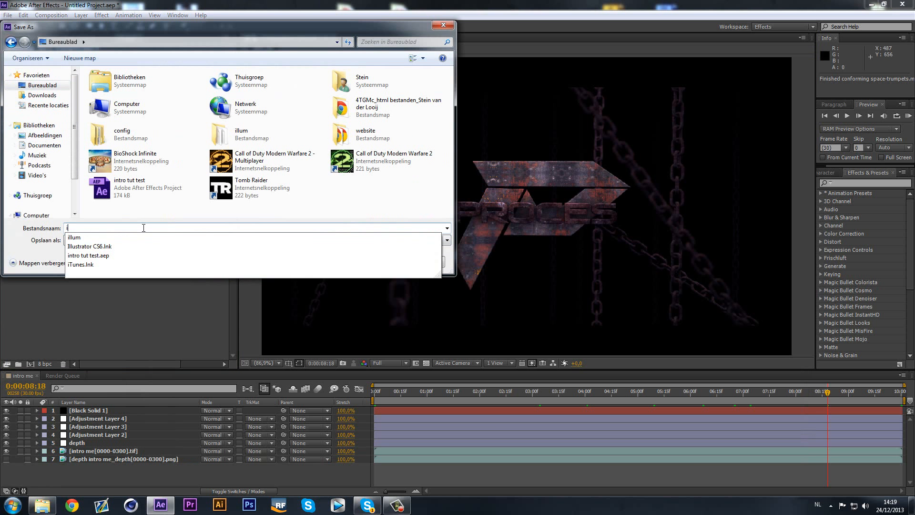
text(ntro tutorial)
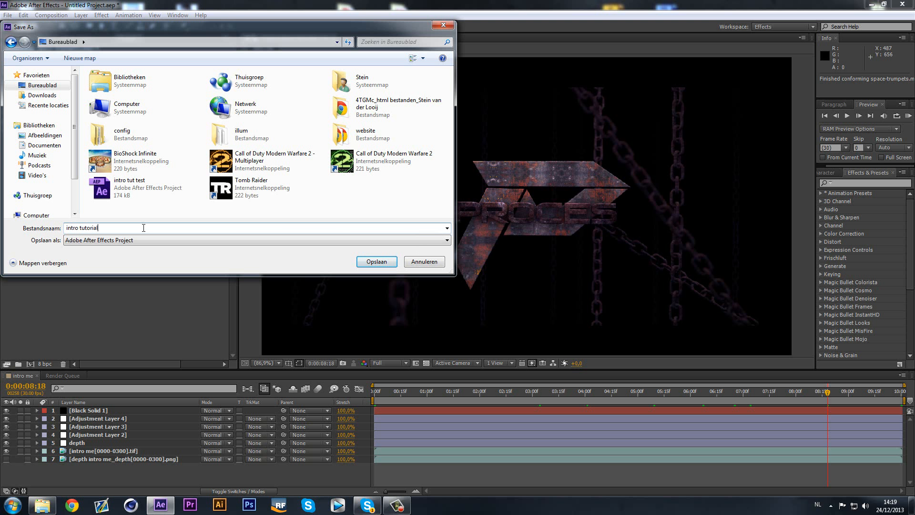
click(372, 261)
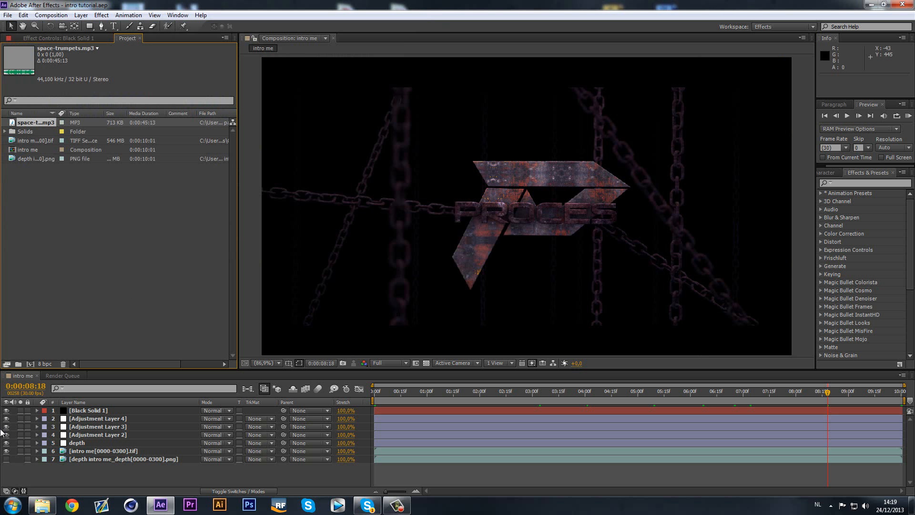
Step: Hide the depth layer, Adjustment Layers 2 to 4 and Black Solid 1, and scrub through the composition to 0:00:08:27
click(7, 442)
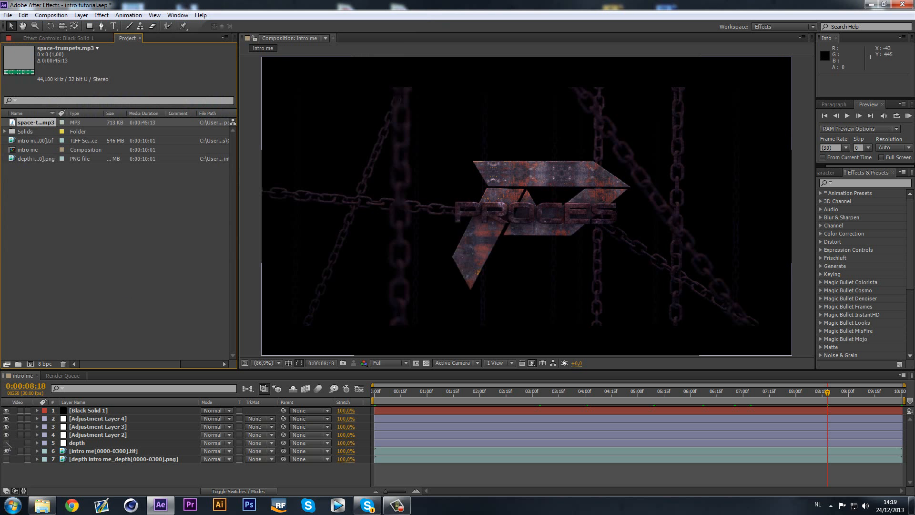
drag(6, 434, 6, 412)
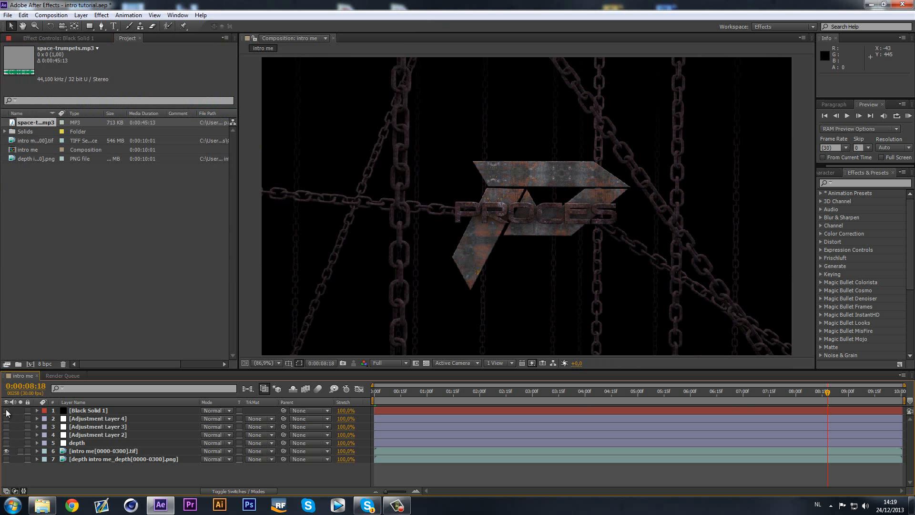
drag(410, 391, 742, 391)
drag(640, 389, 842, 413)
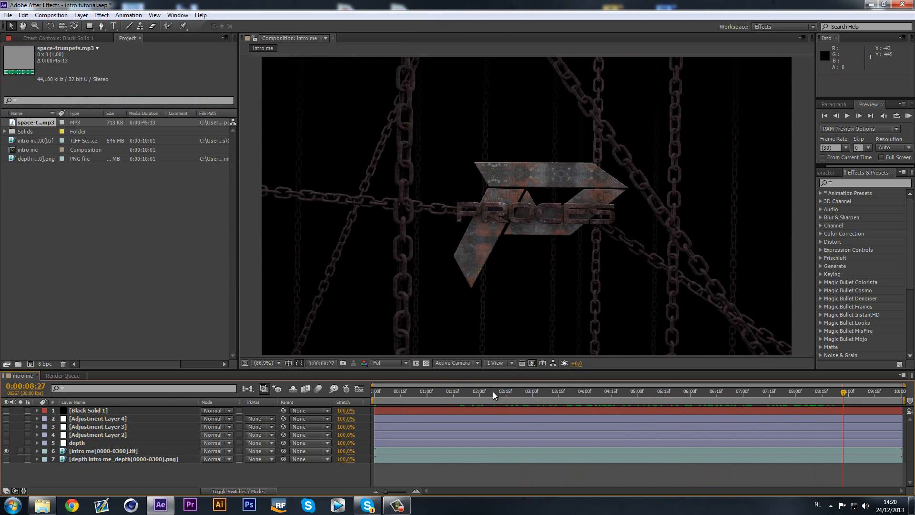
Step: Audition broody, deeep and deep-and-far from the sound pack's Ambience folder, skipping ahead in each track
click(42, 505)
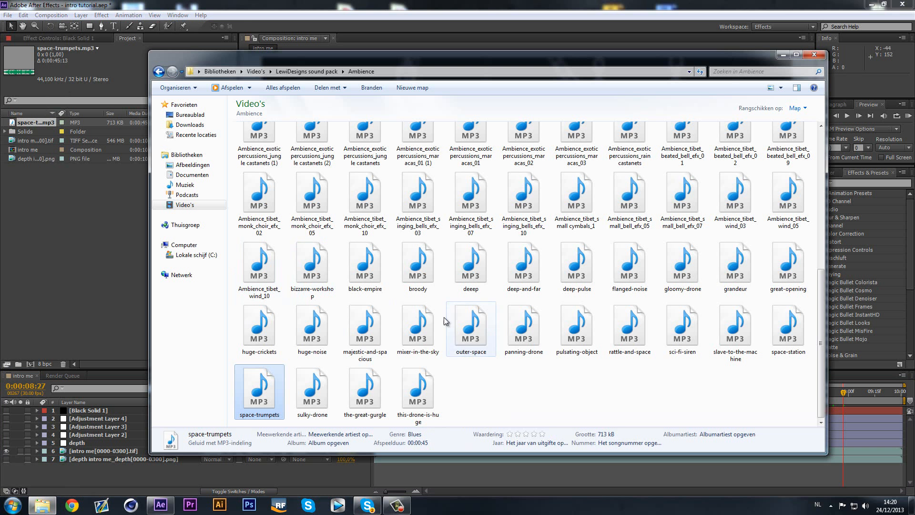
click(414, 270)
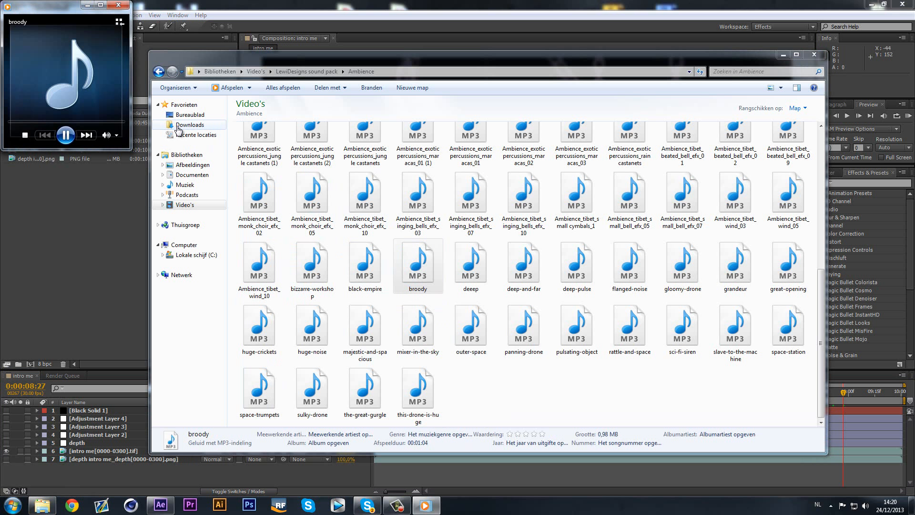
click(26, 122)
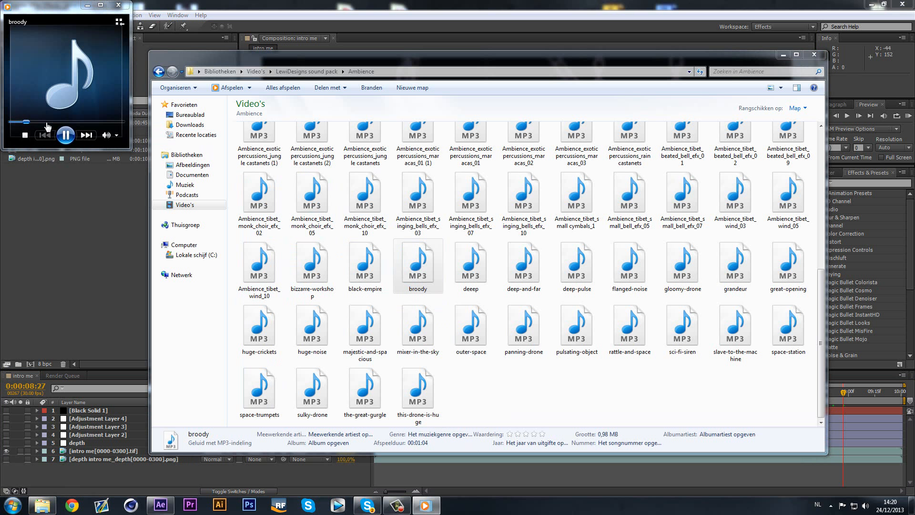
click(48, 122)
double_click(491, 266)
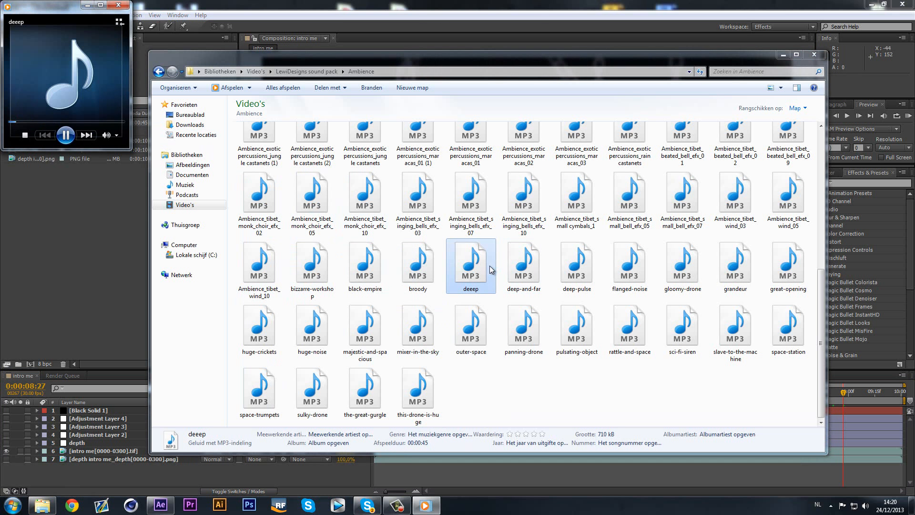
click(35, 122)
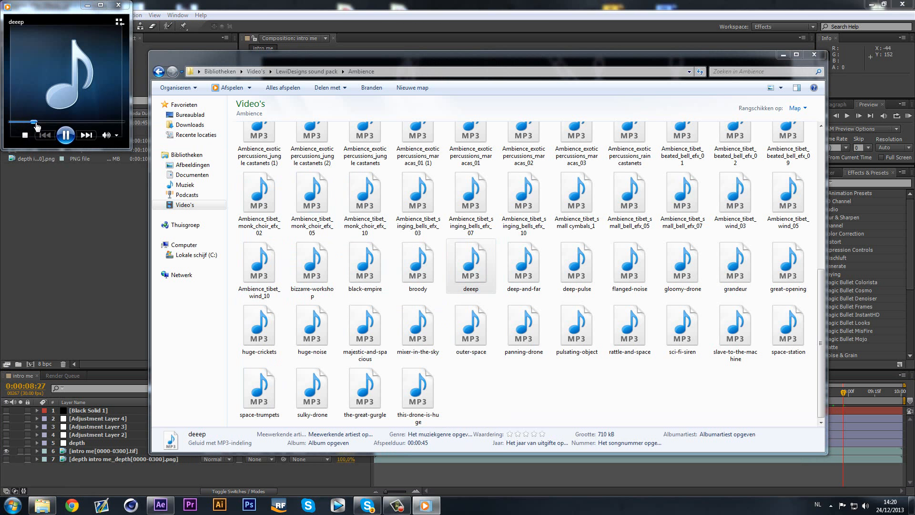
double_click(537, 284)
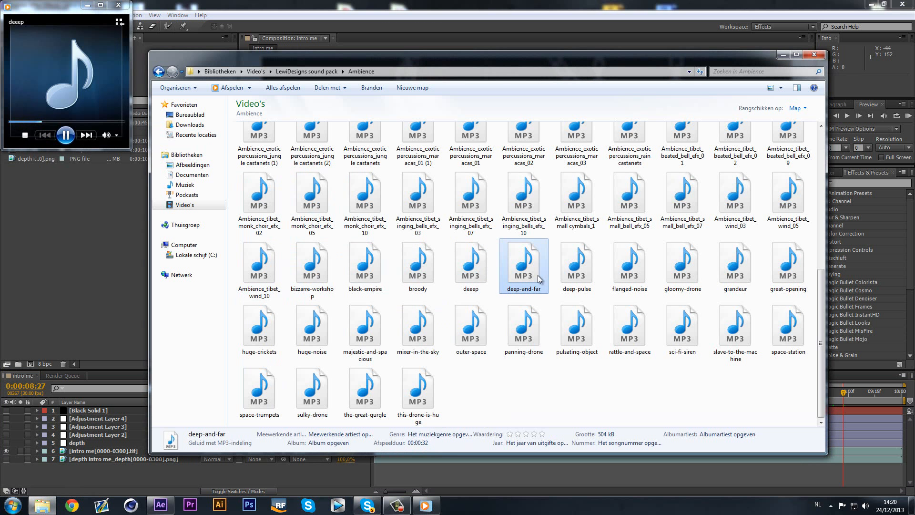
click(30, 122)
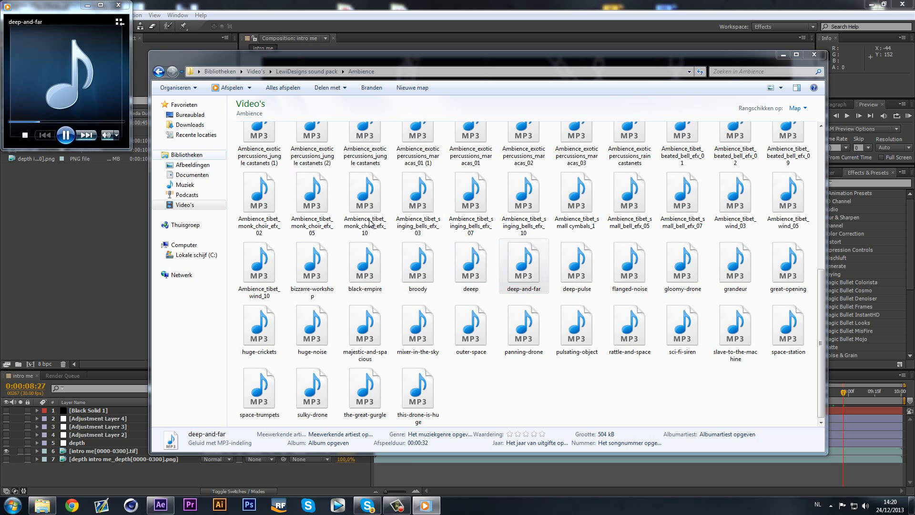
Step: Audition deep-pulse, flanged-noise, gloomy-drone and grandeur from the Ambience folder
double_click(587, 273)
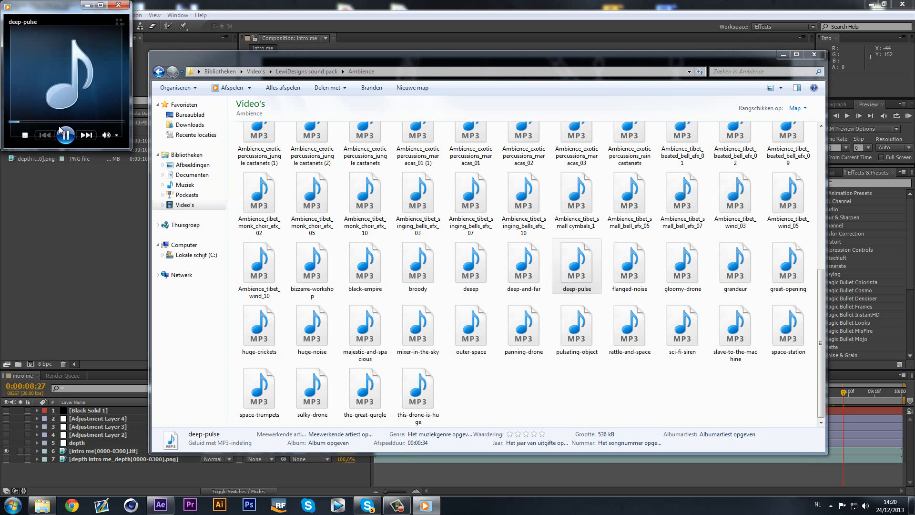
double_click(634, 260)
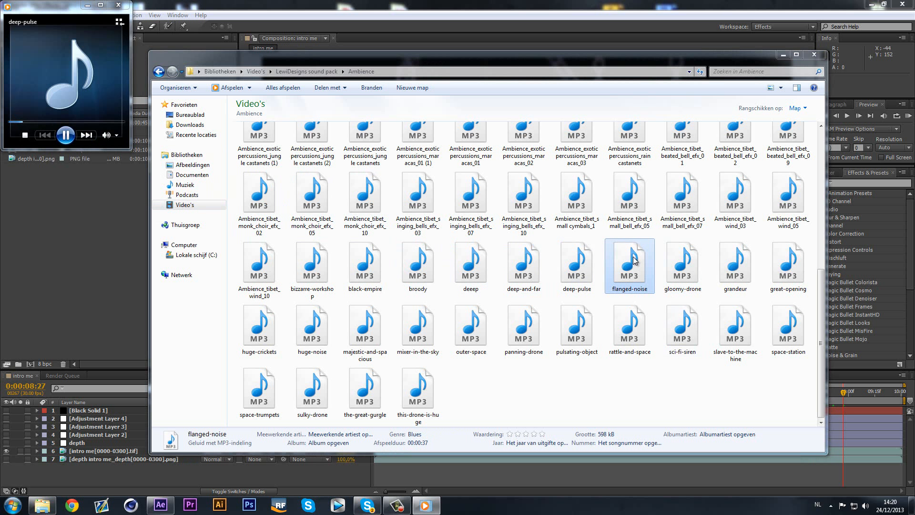
double_click(674, 263)
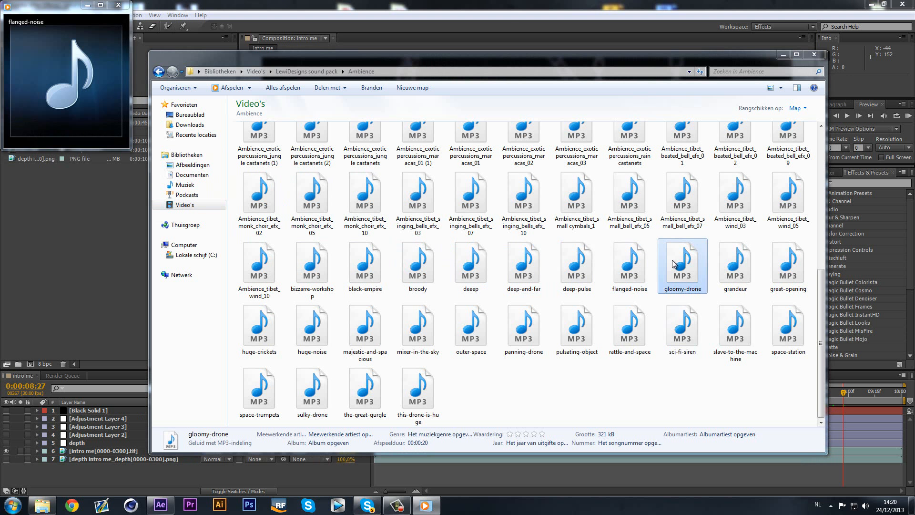
double_click(735, 267)
Step: Replay flanged-noise, close the media player and import flanged-noise.mp3 into the After Effects project
double_click(634, 267)
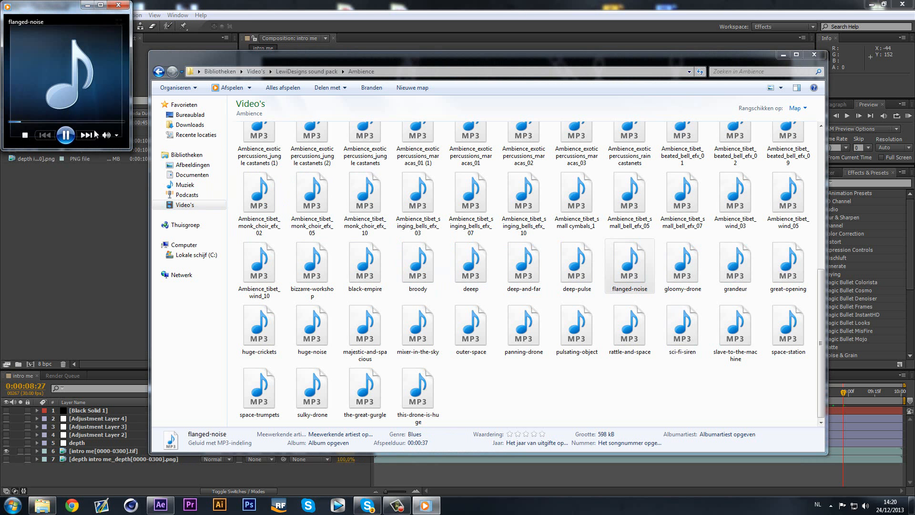
click(65, 135)
click(119, 5)
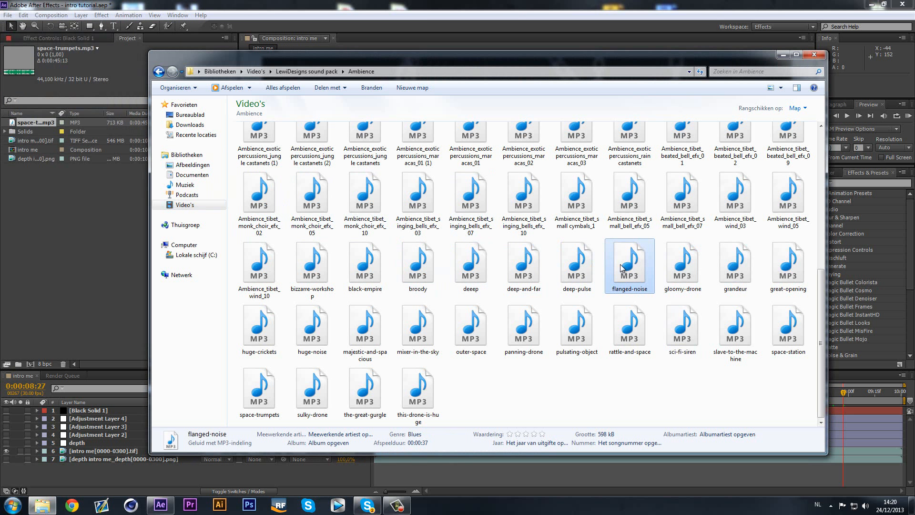
drag(629, 264, 61, 220)
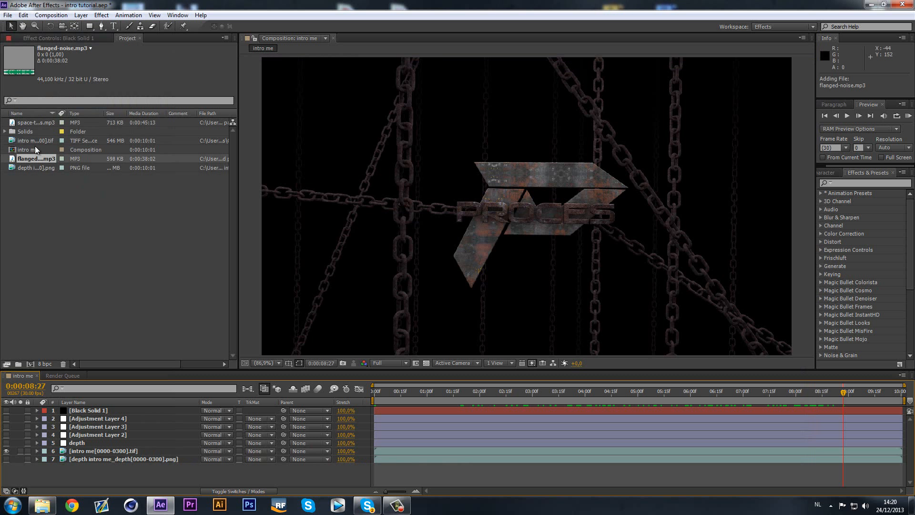
Step: Add space-trumpets.mp3 as the top layer of the intro me composition and RAM preview it with the sound
drag(35, 123, 102, 408)
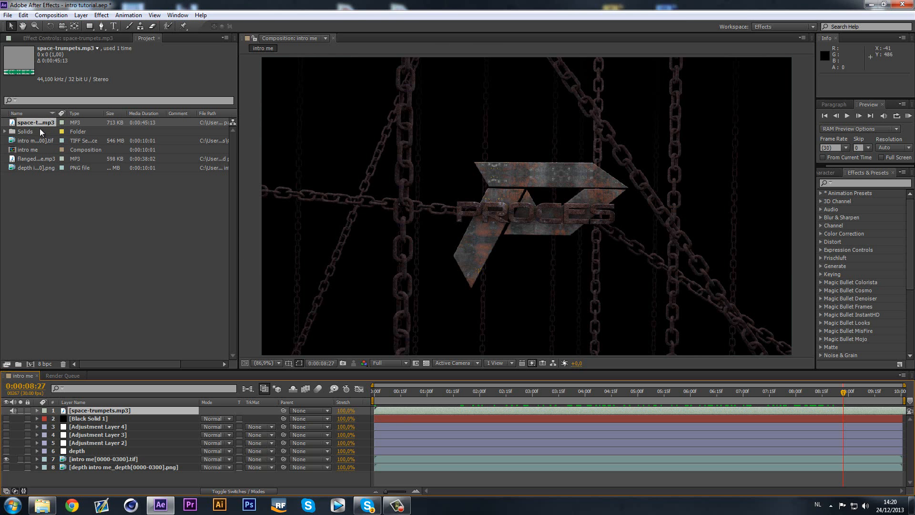
click(908, 115)
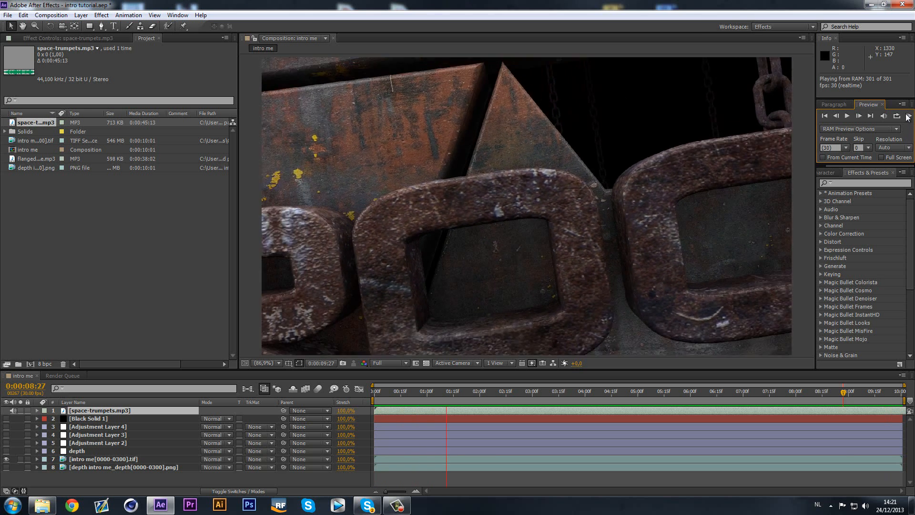
click(908, 116)
Step: Shift the space-trumpets.mp3 layer earlier so it starts 12 frames before the composition, checking the timing with RAM previews
drag(431, 412, 423, 412)
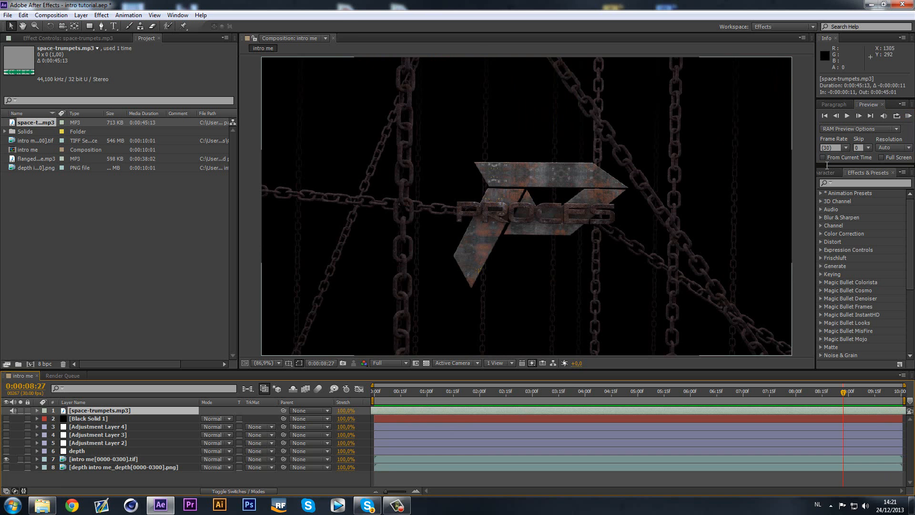
click(908, 116)
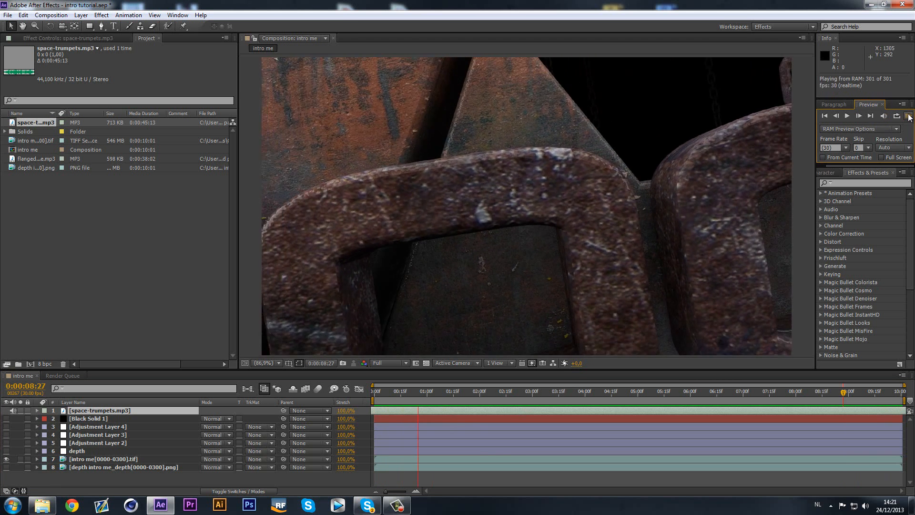
click(532, 256)
drag(407, 412, 403, 413)
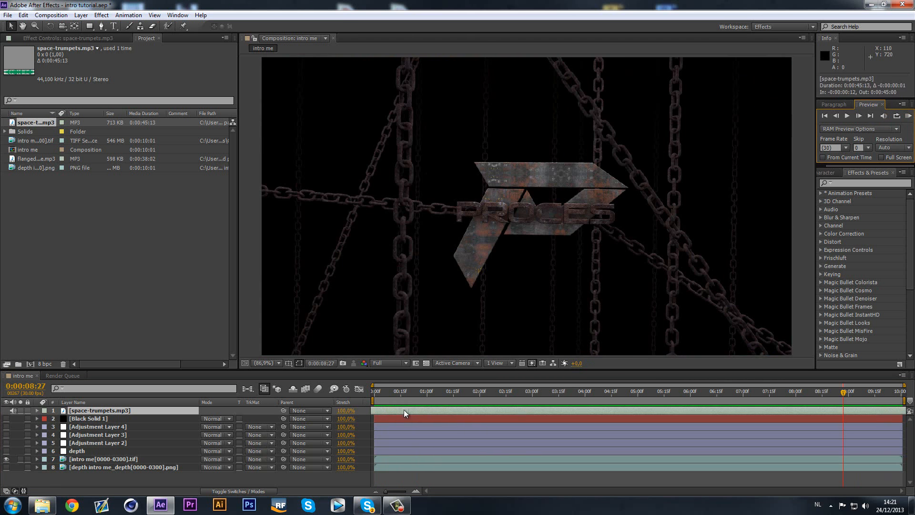
click(908, 115)
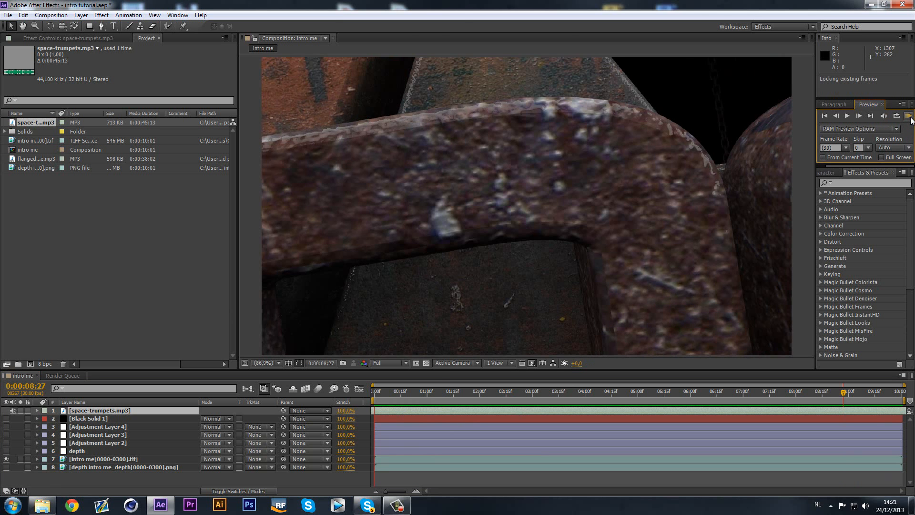
click(911, 117)
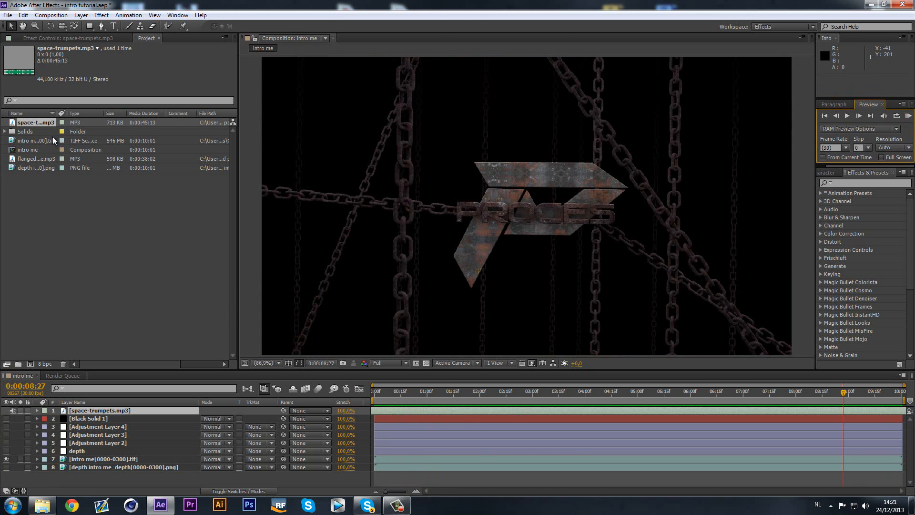
Step: Add flanged-noise.mp3 above space-trumpets.mp3, starting one frame before the composition, with its audio levels at -10 dB
drag(30, 160, 89, 412)
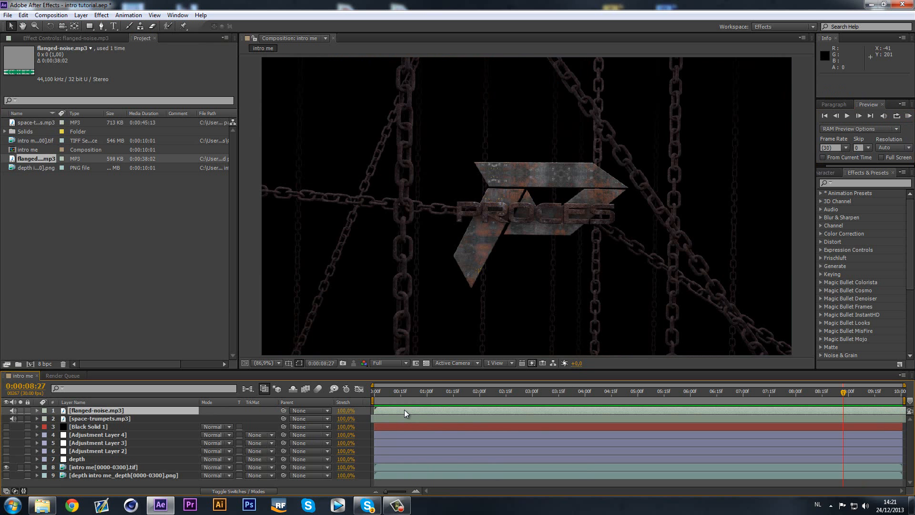
drag(404, 410, 391, 410)
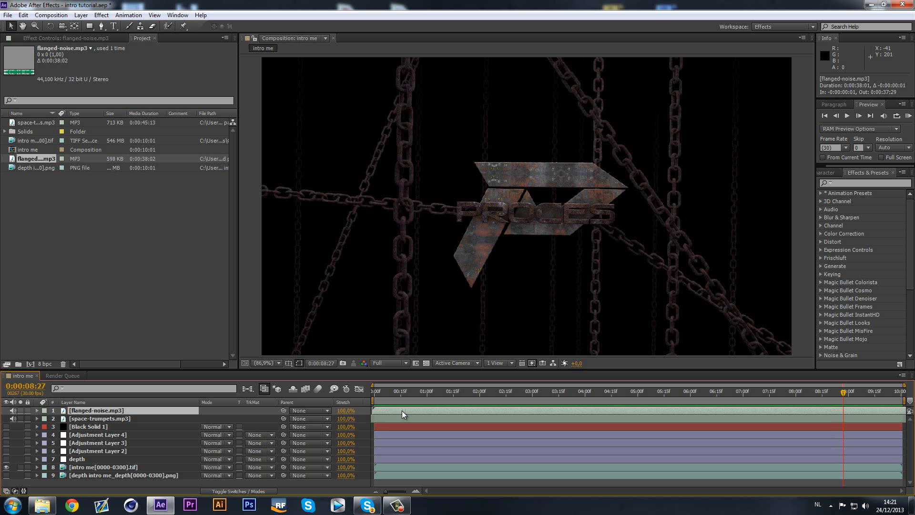
click(37, 410)
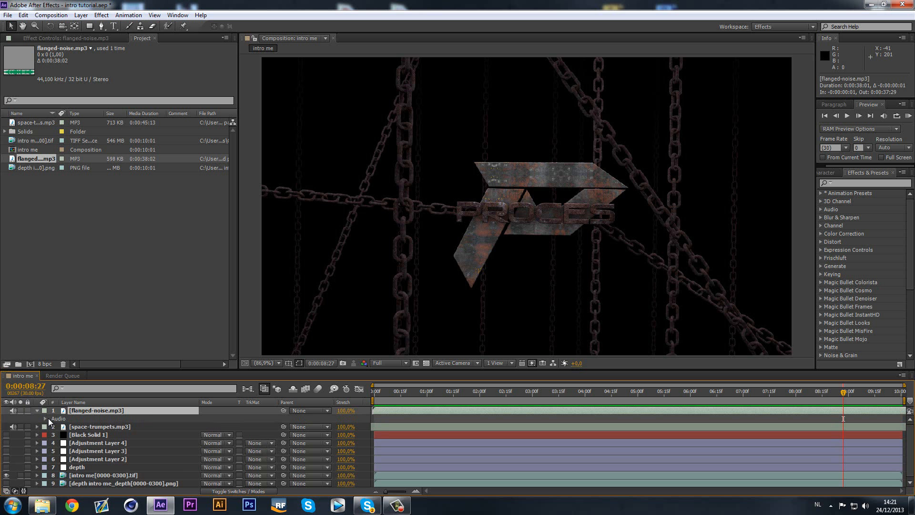
click(46, 419)
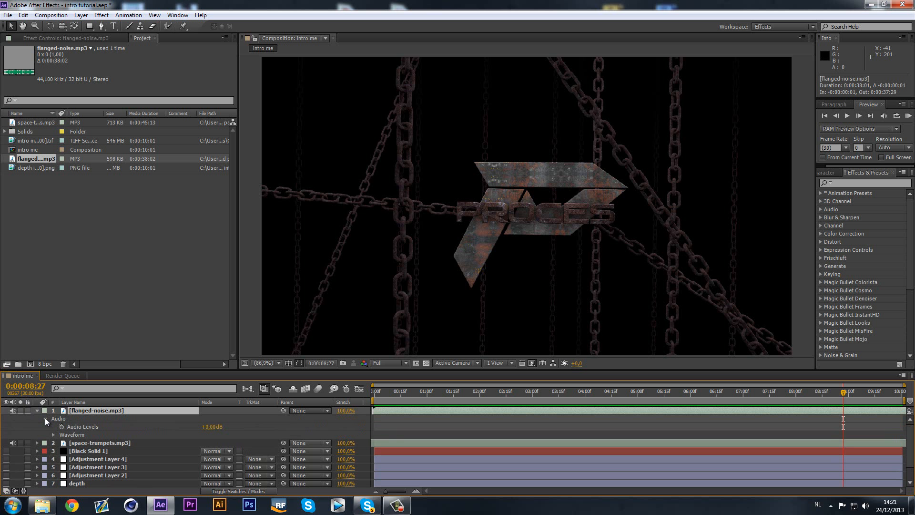
click(209, 426)
key(Return)
Step: RAM preview the combined sounds and delete the flanged-noise.mp3 layer from the composition
click(908, 116)
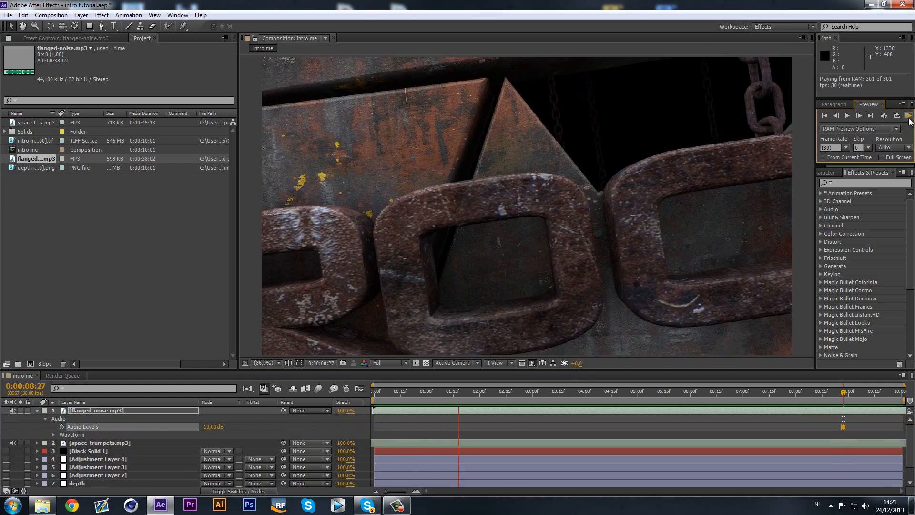
click(908, 119)
click(148, 409)
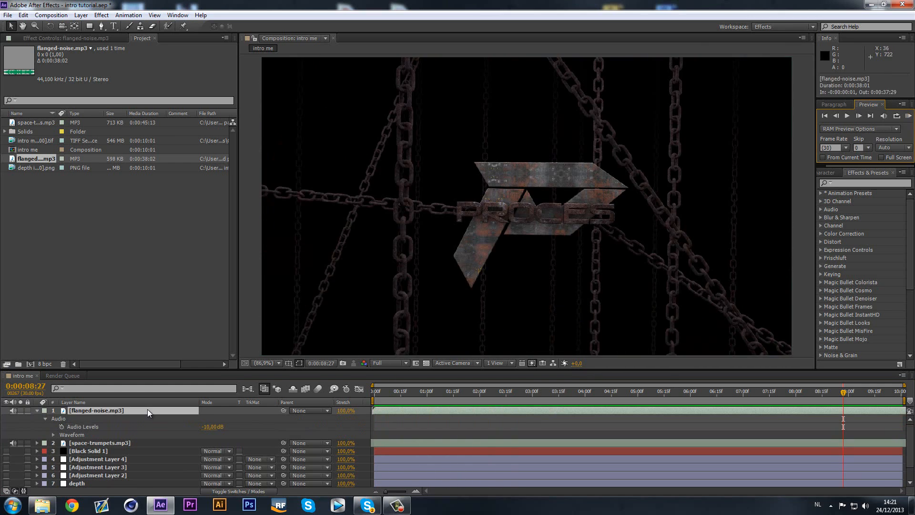
key(Delete)
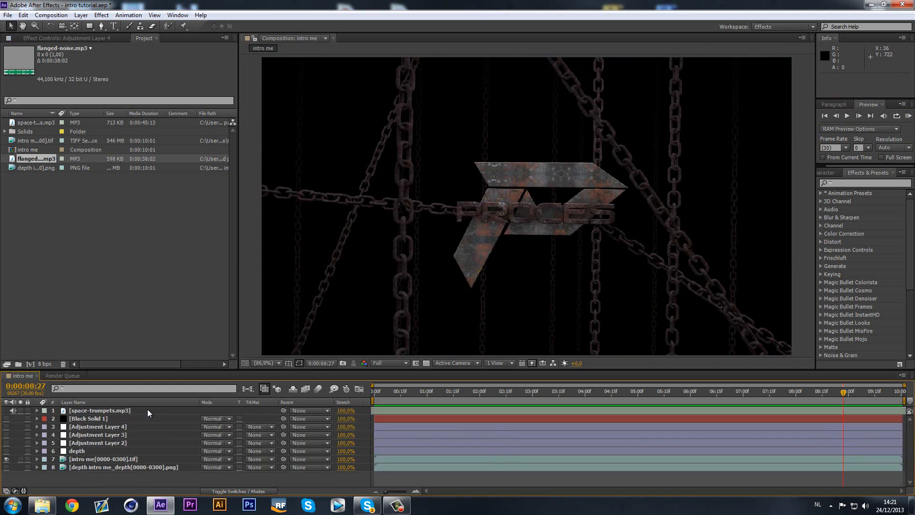
Step: Delete flanged-noise.mp3 from the project and RAM preview the composition with only the space-trumpets.mp3 sound
click(43, 158)
key(Delete)
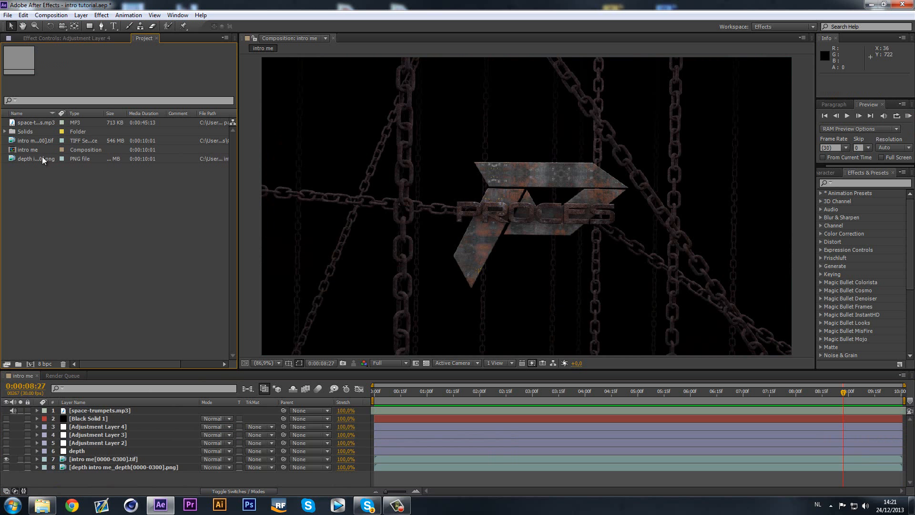
click(218, 478)
click(908, 116)
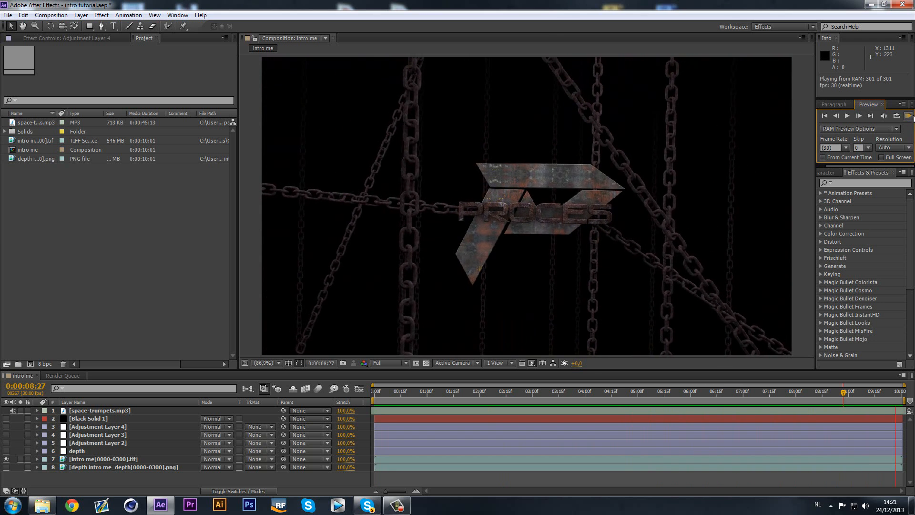
key(space)
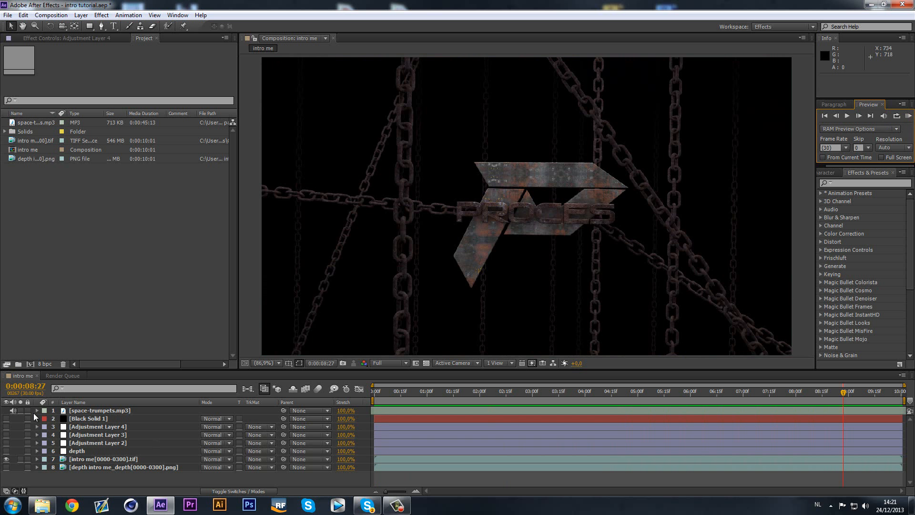
Step: Keyframe the Audio Levels of space-trumpets.mp3 to fade in from a lower level at 0:00 up to 0 dB at 1:00
click(38, 411)
click(45, 419)
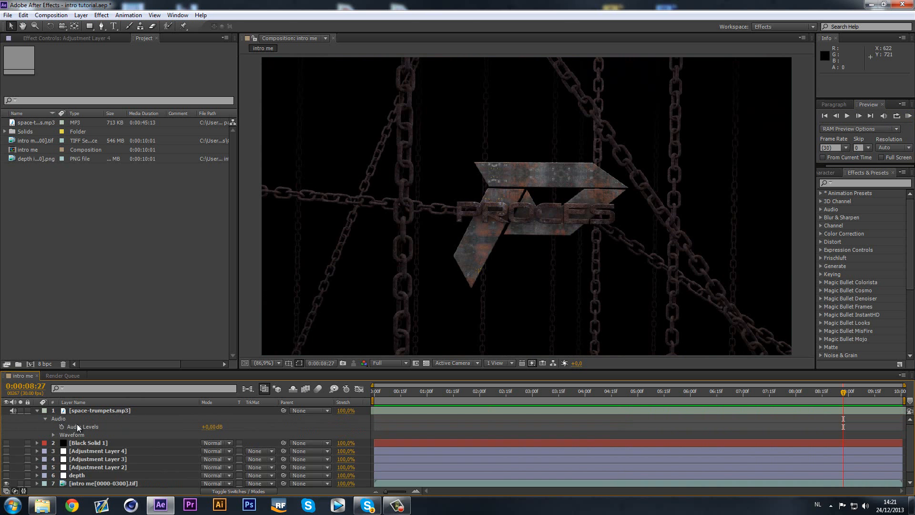
click(62, 426)
drag(380, 392, 372, 393)
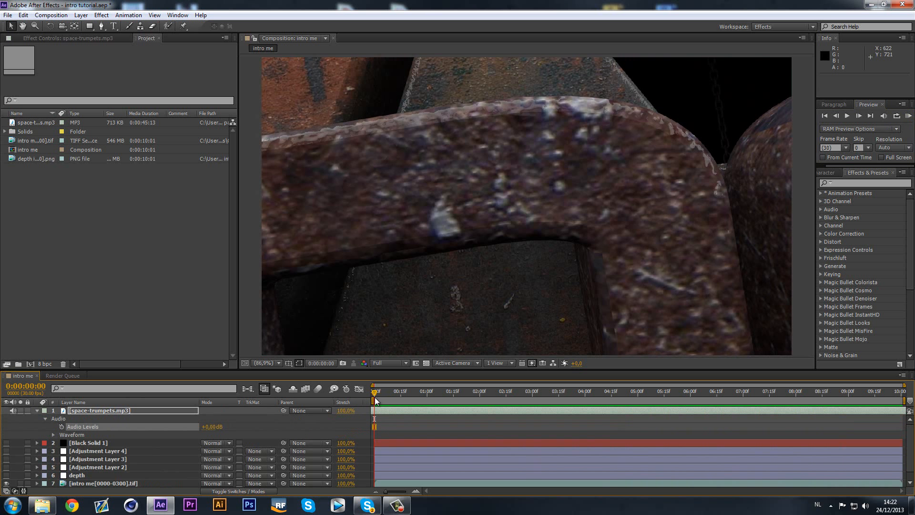
click(426, 393)
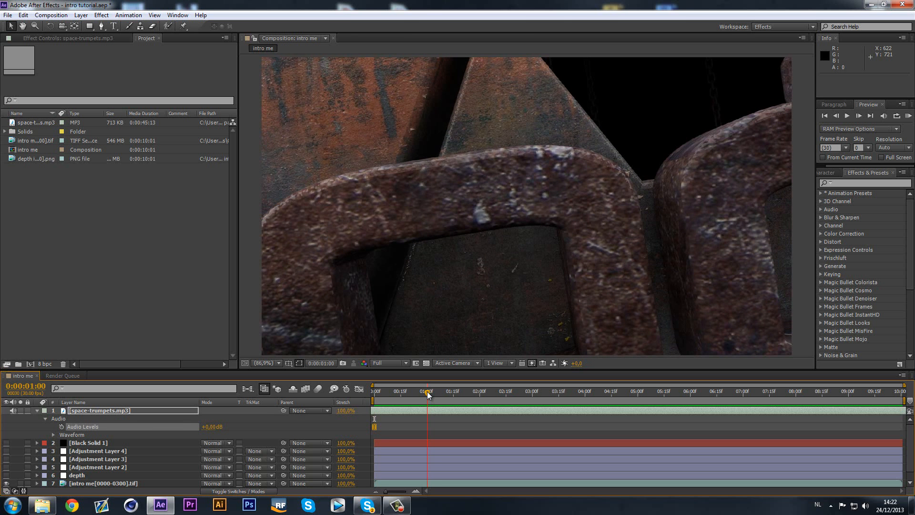
click(62, 426)
drag(427, 392, 360, 390)
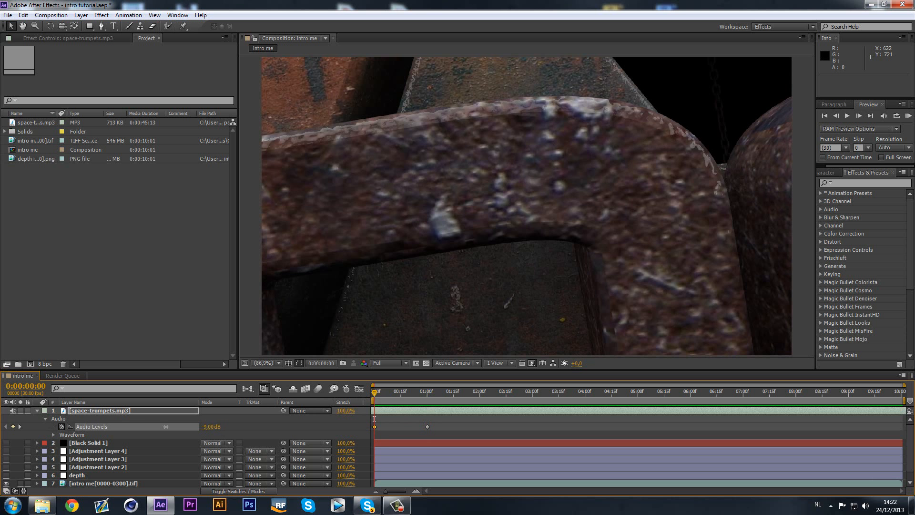
Step: Keyframe a closing fade-out on the space-trumpets.mp3 Audio Levels that ends at 0:00:10:00, and collapse the layer
drag(868, 391, 900, 392)
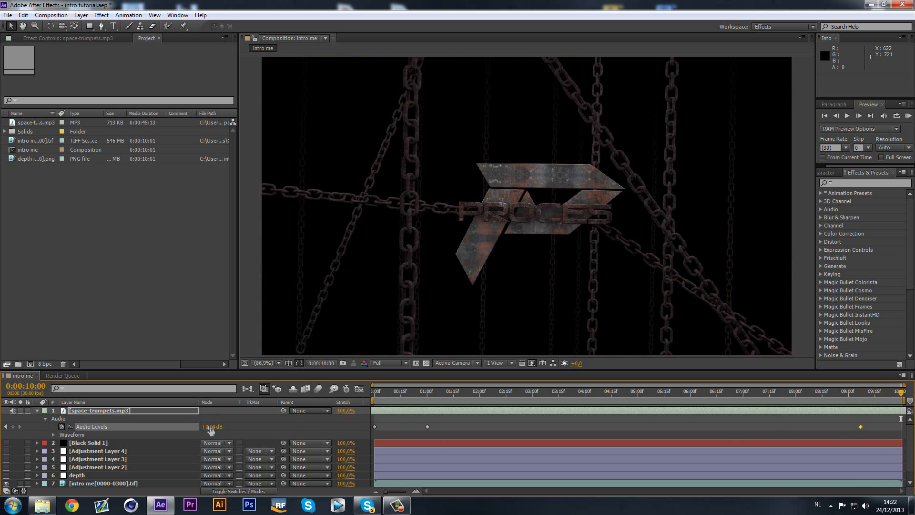
click(36, 410)
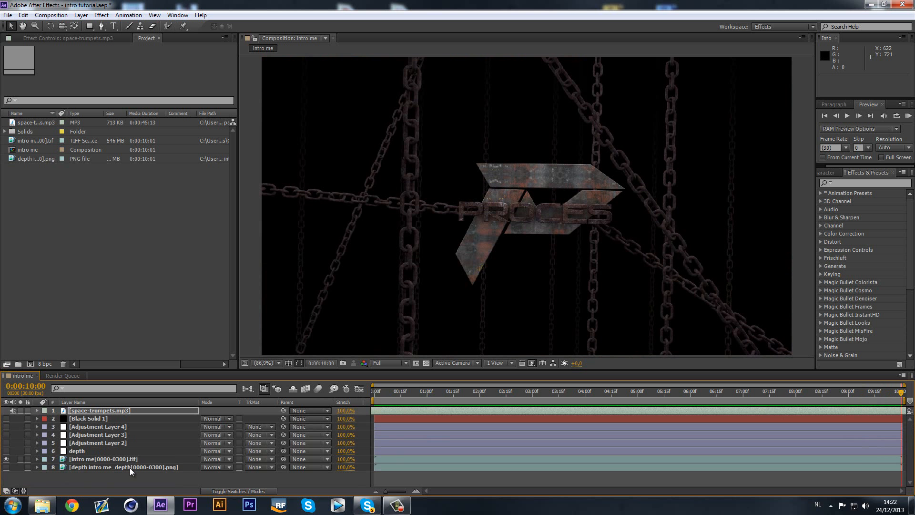
click(136, 483)
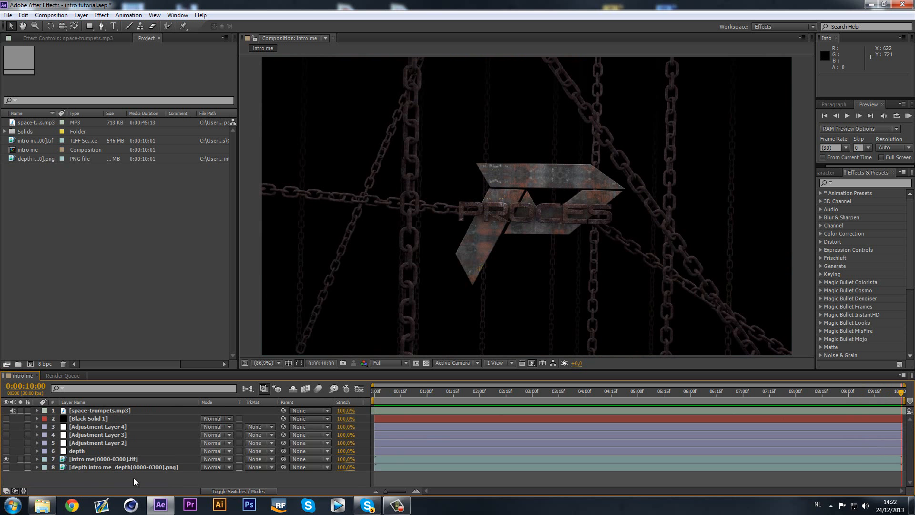
Step: Make Black Solid 1, Adjustment Layers 2 to 4 and the depth layer visible, checking the black fades with a RAM preview
click(7, 418)
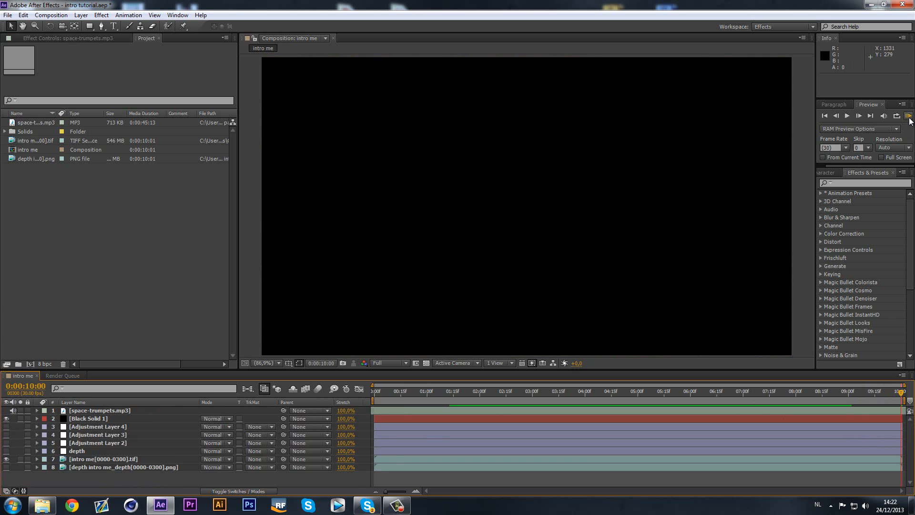
click(908, 118)
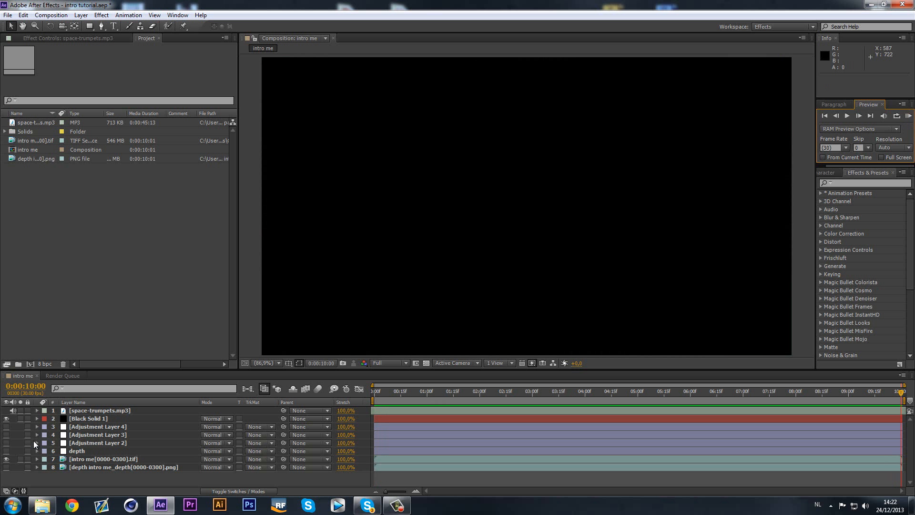
drag(6, 428, 6, 451)
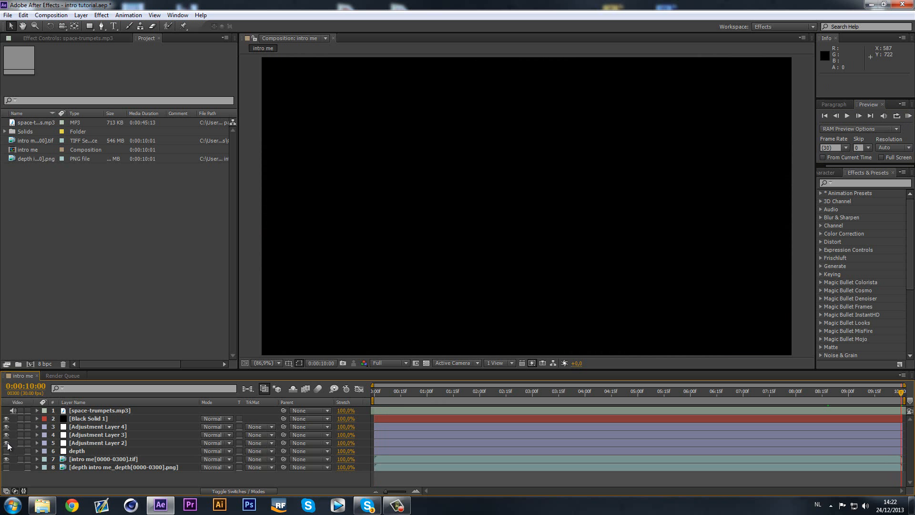
drag(505, 392, 609, 392)
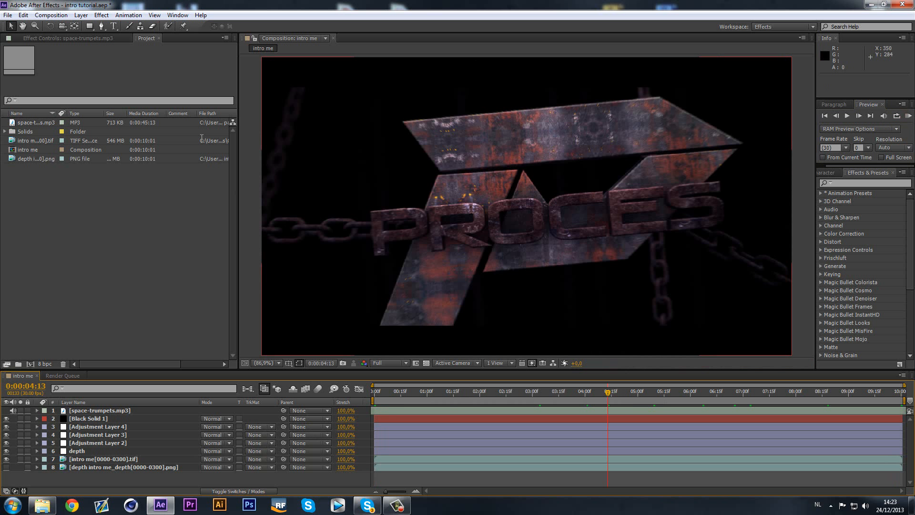
Step: Save the project and add the intro me composition to the render queue
click(8, 15)
click(34, 93)
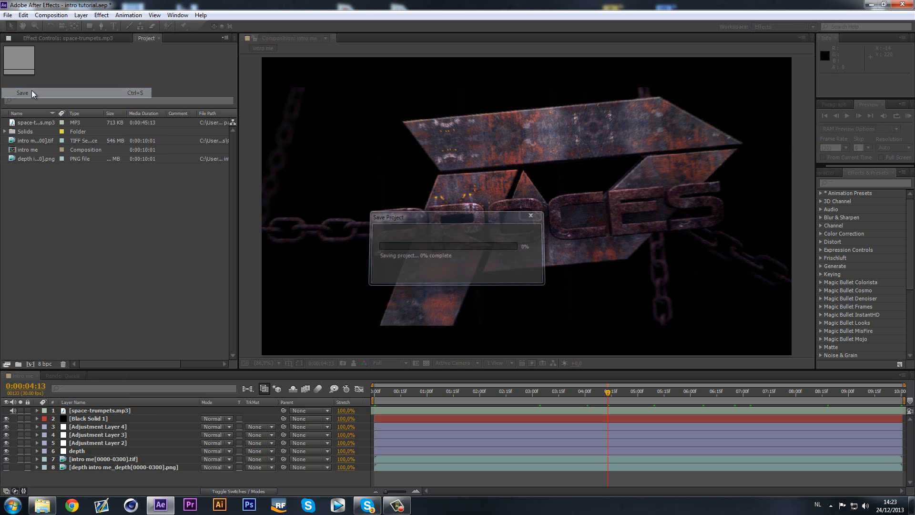
click(9, 15)
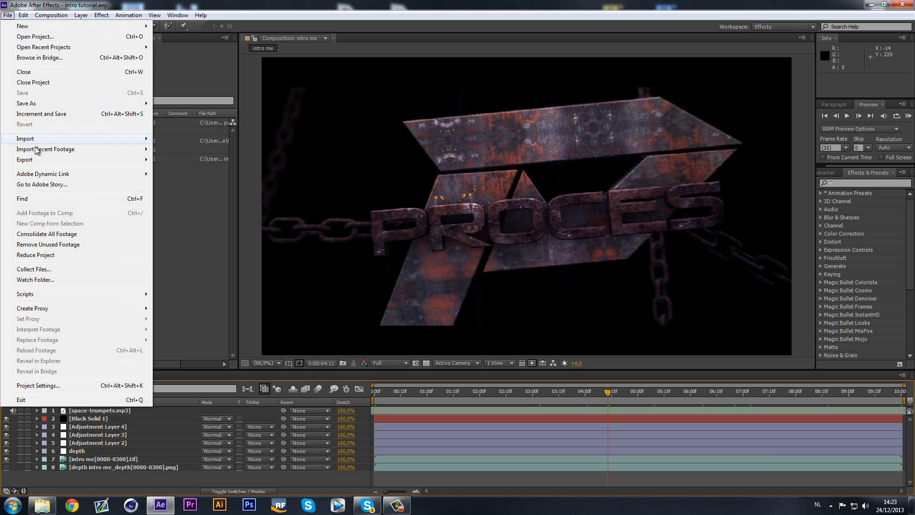
mouse_move(42, 160)
click(184, 161)
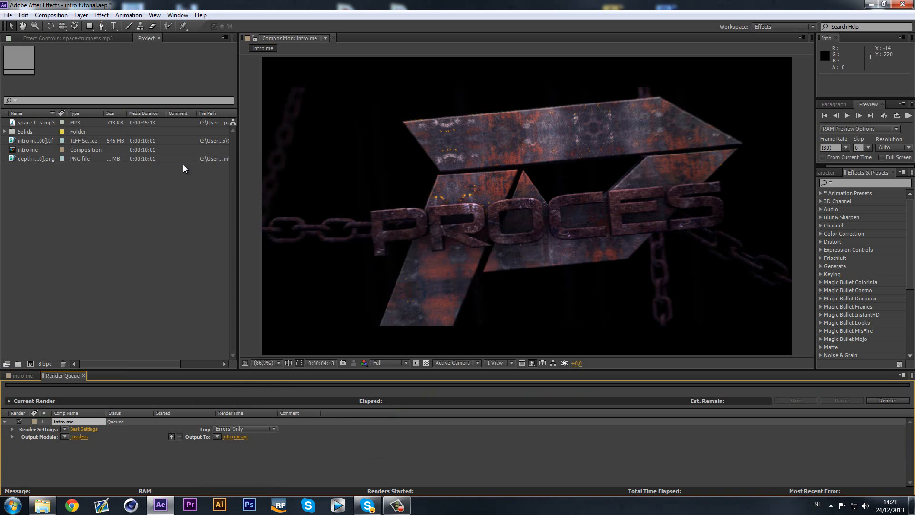
Step: Set the render output file to "intro tutorial final render" in the intros folder
click(233, 435)
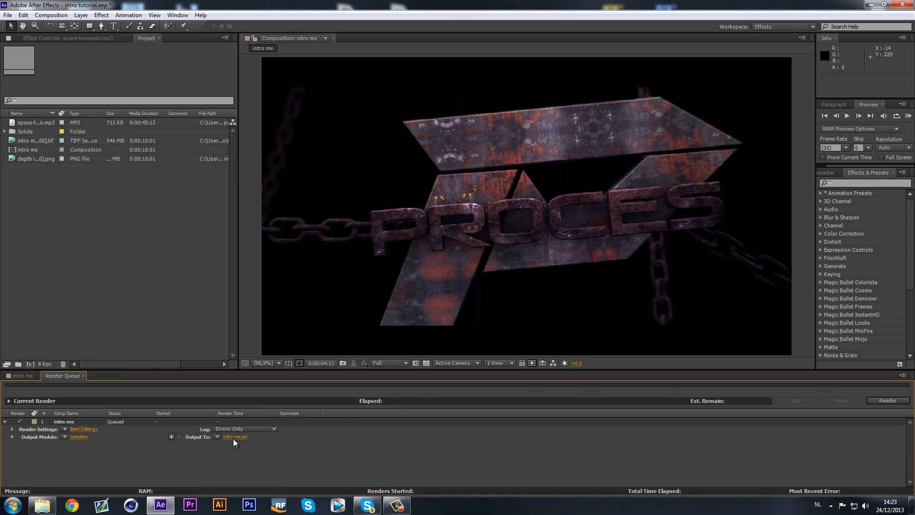
click(234, 436)
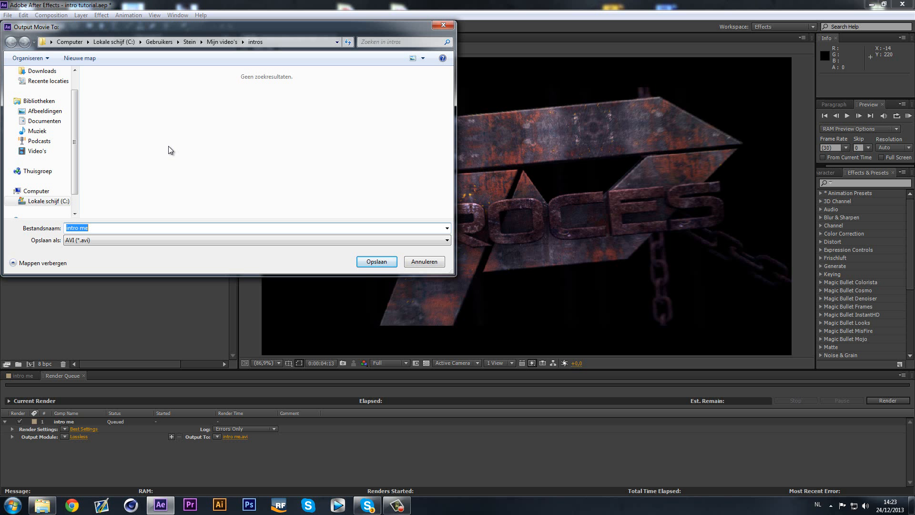
text(intro tutorial final render)
click(368, 262)
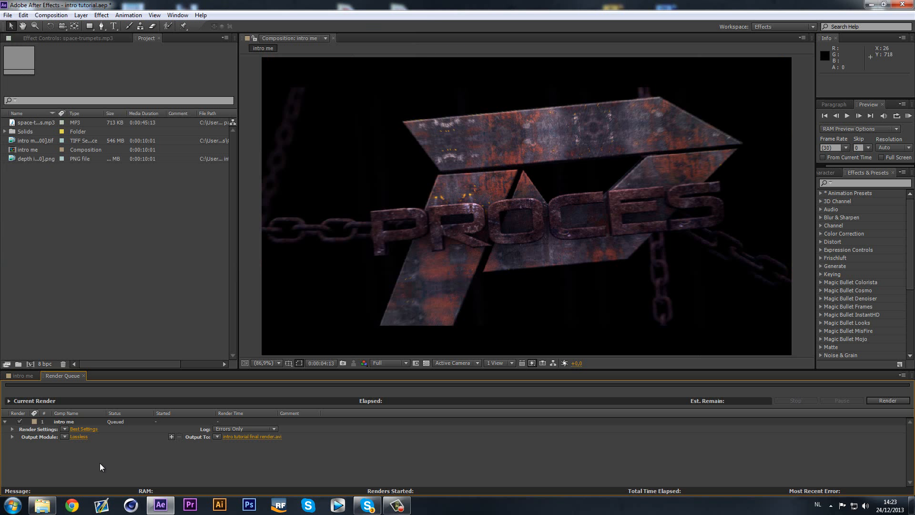
Step: Accept render settings of Best quality and Full resolution, and set the output module to H.264 with 48 kHz stereo audio output
click(84, 429)
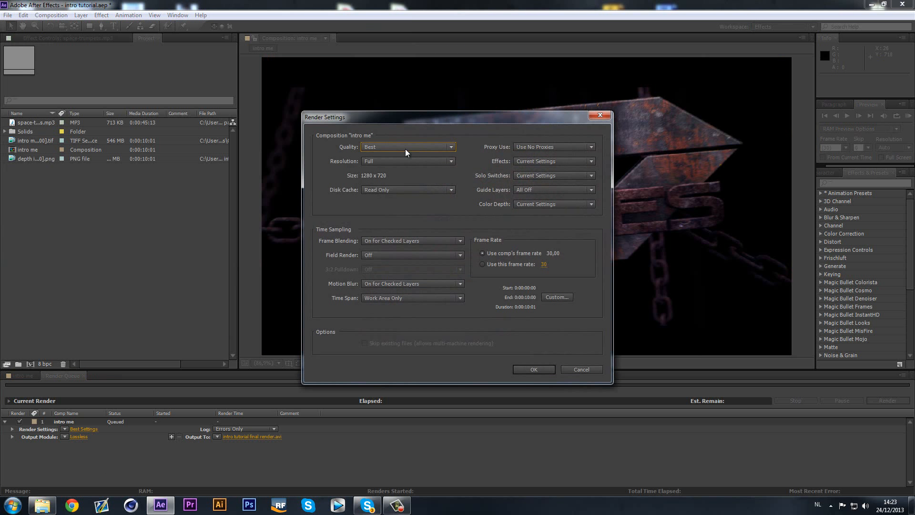
click(532, 369)
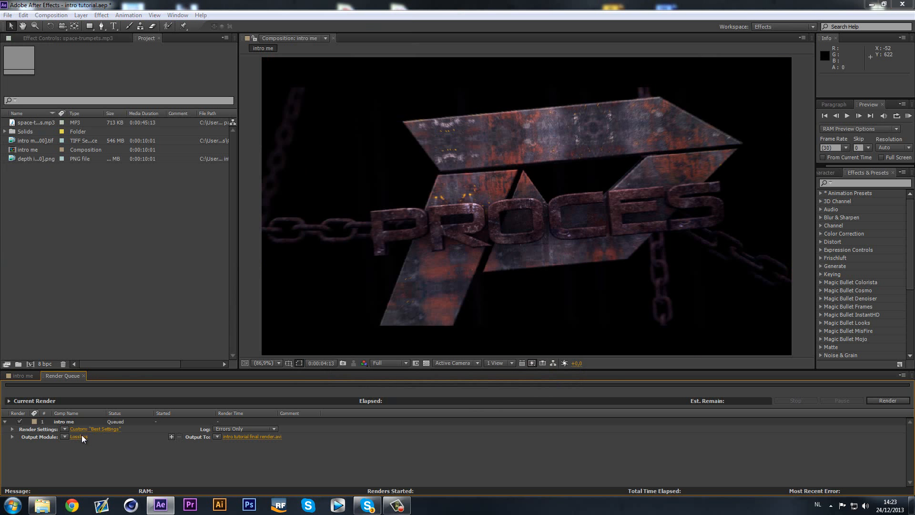
click(84, 436)
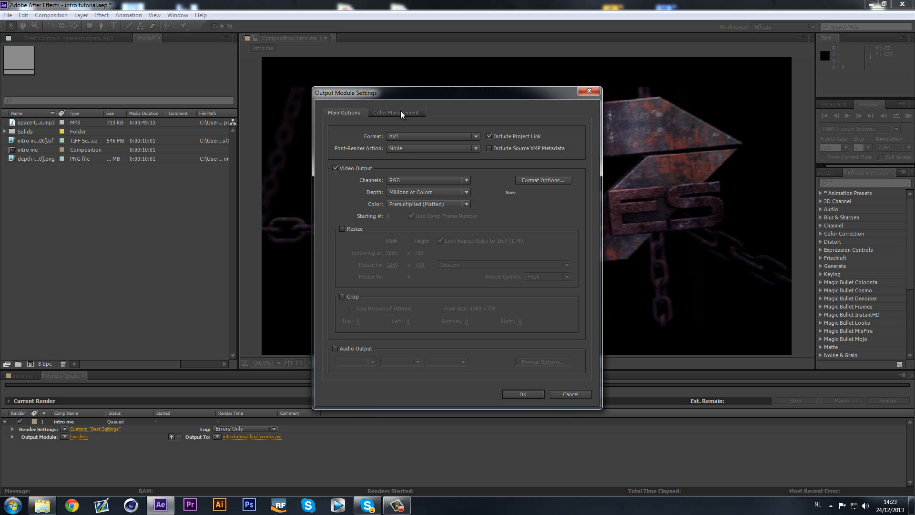
click(430, 136)
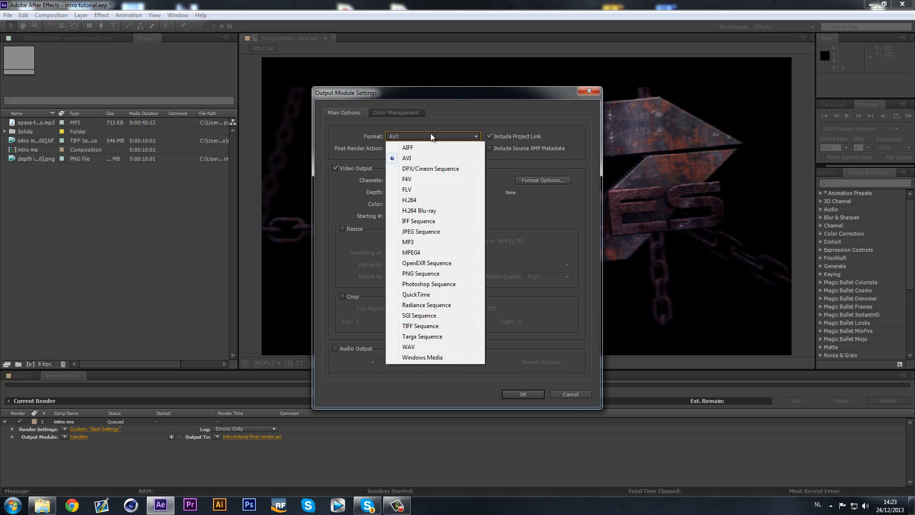
click(418, 199)
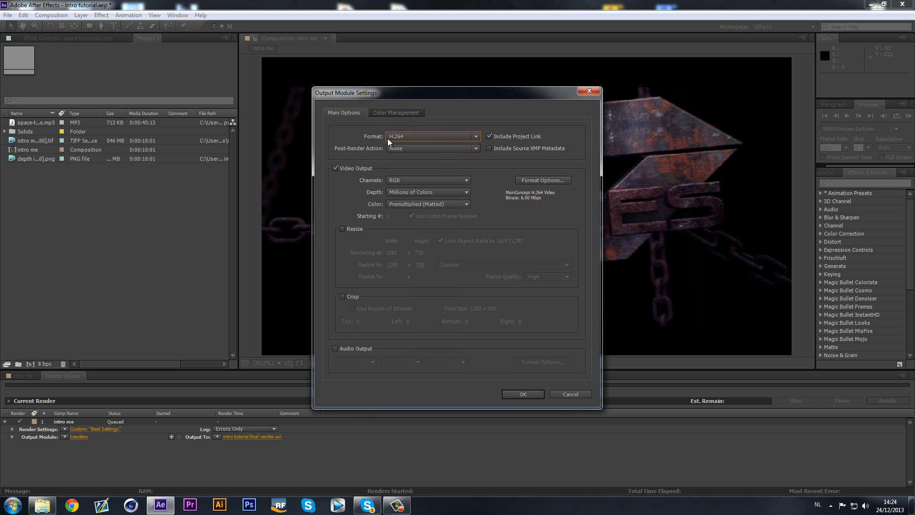
click(335, 348)
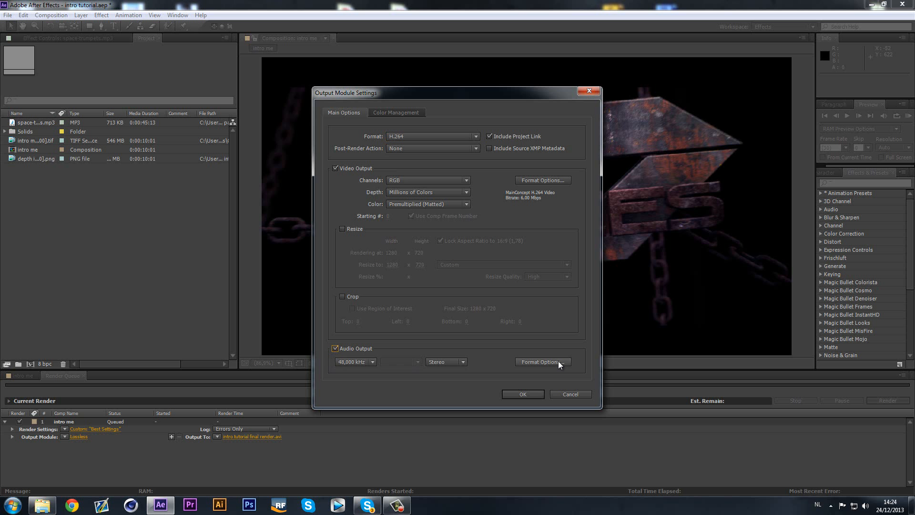
click(522, 394)
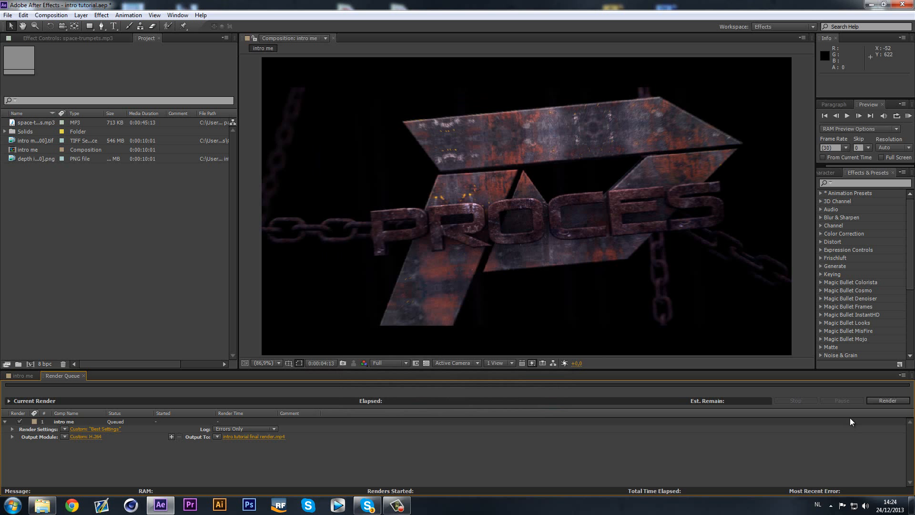